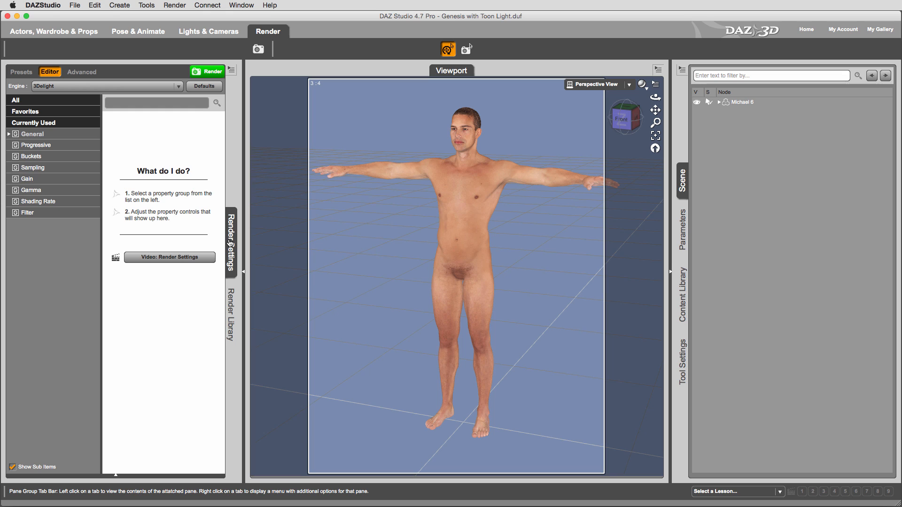
Set the 3Delight render dimensions to the Widescreen (16:9) preset with a pixel width of 1920
left_click(9, 134)
left_click(52, 148)
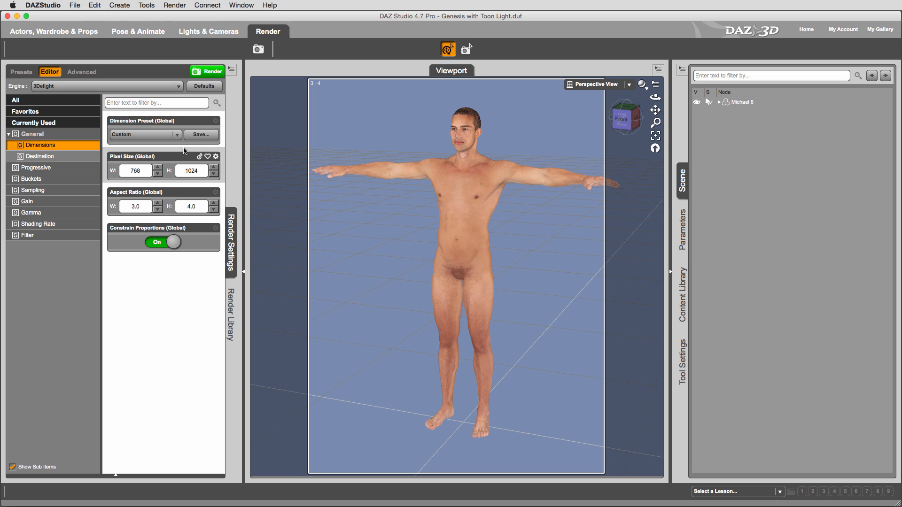
left_click(175, 135)
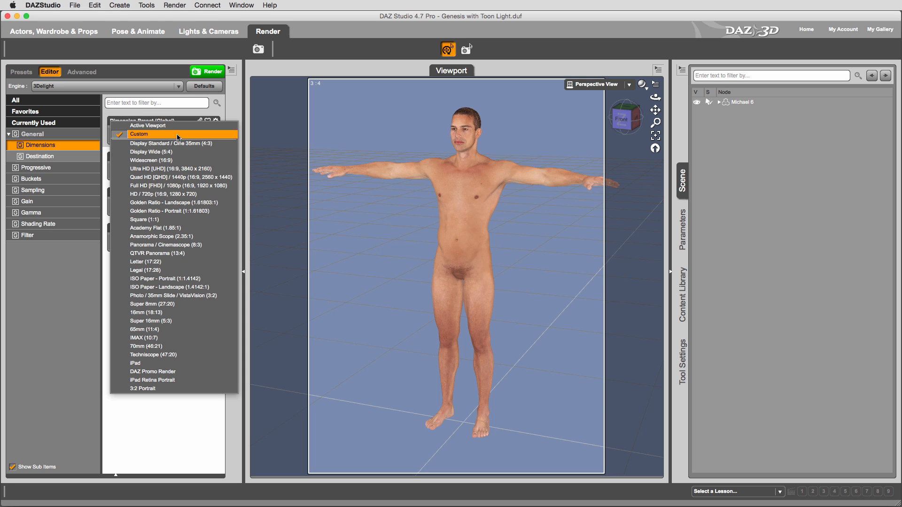
left_click(198, 165)
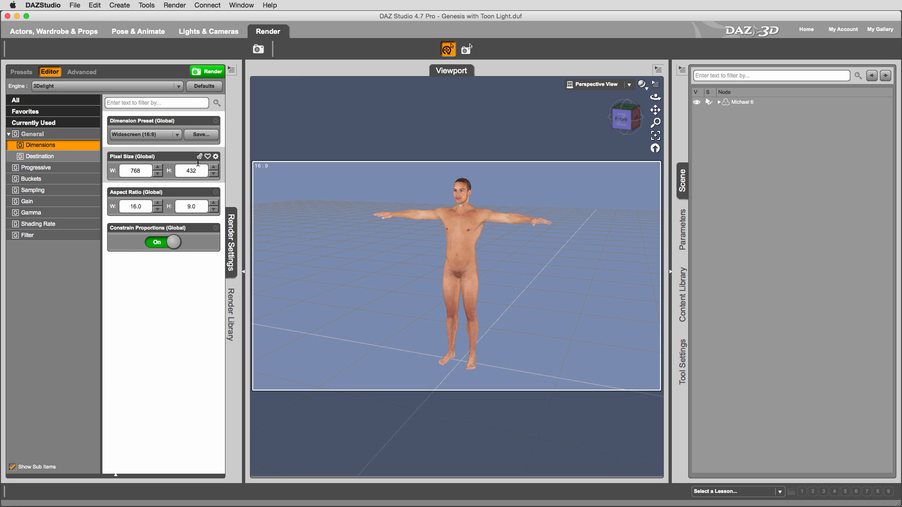
double_click(131, 171)
type("1920")
double_click(190, 171)
Switch to the Pose & Animate workspace and enlarge the viewport by shrinking the aniMate2 area
left_click(145, 35)
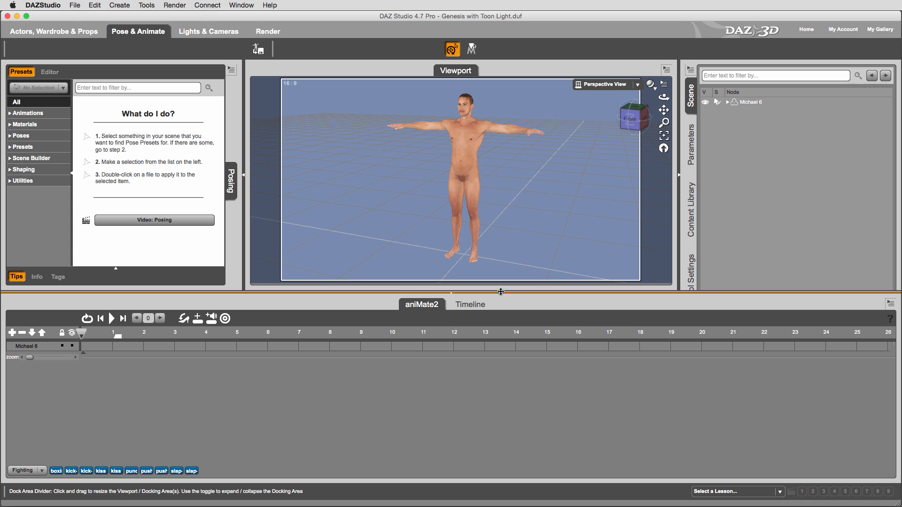
left_click_drag(497, 292, 499, 361)
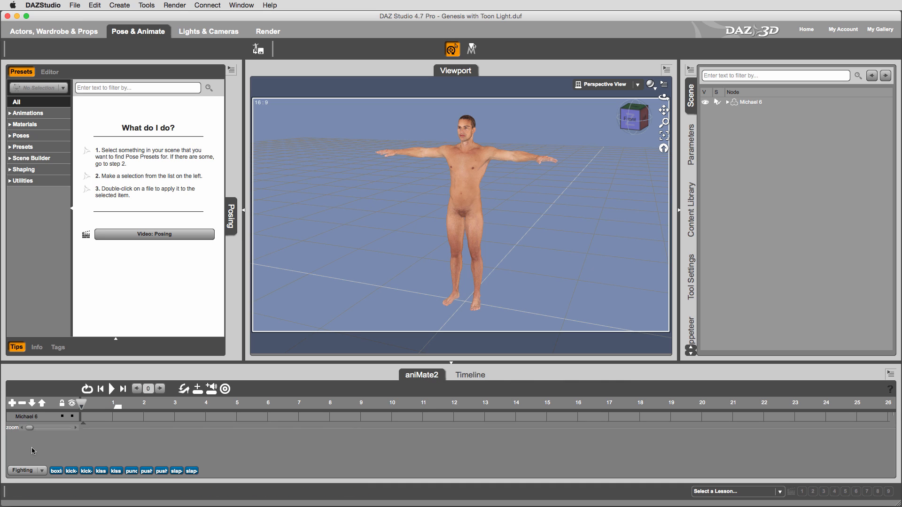
Browse the aniMate2 block categories and preview the available Fighting aniBlocks
left_click(41, 470)
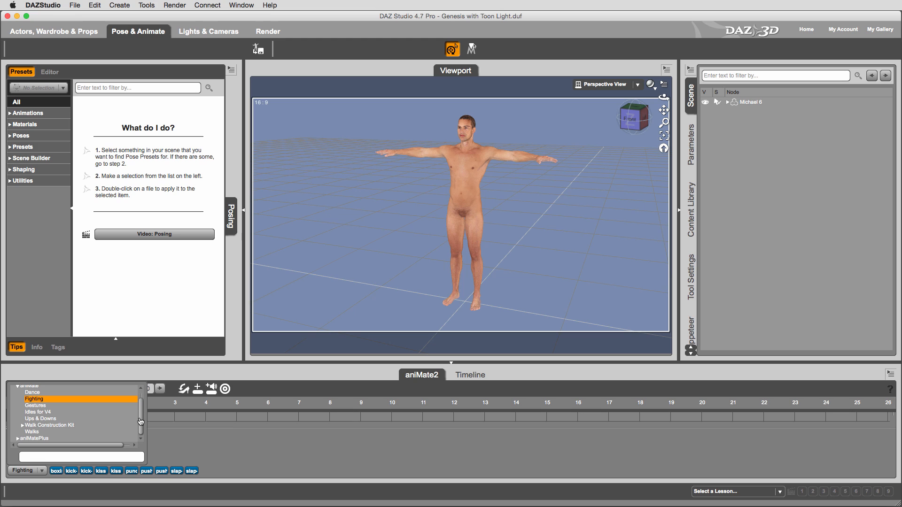
mouse_move(140, 422)
left_mouse_down()
mouse_move(141, 398)
mouse_move(143, 433)
left_mouse_up()
left_click(188, 437)
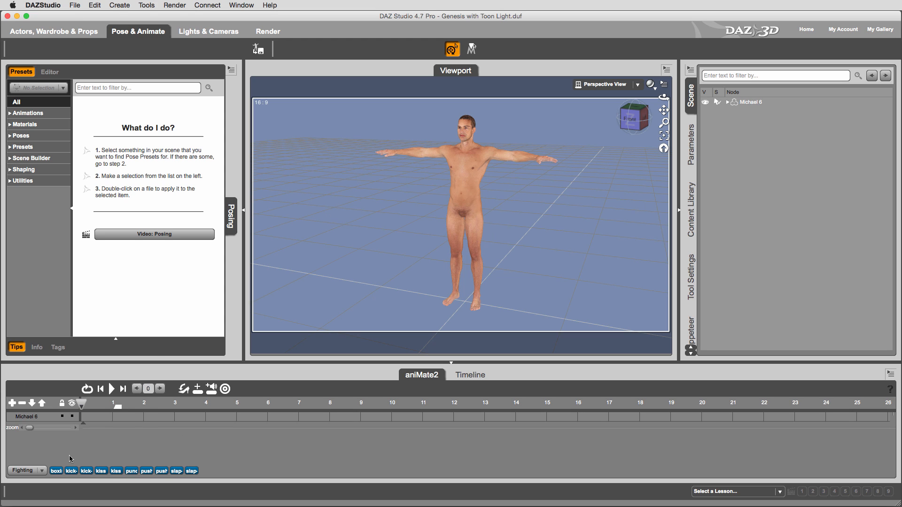
left_click(55, 471)
mouse_move(73, 471)
Create an aniBlock from the studio keyframes as a direct copy, including translation and rotation keyframes
right_click(55, 451)
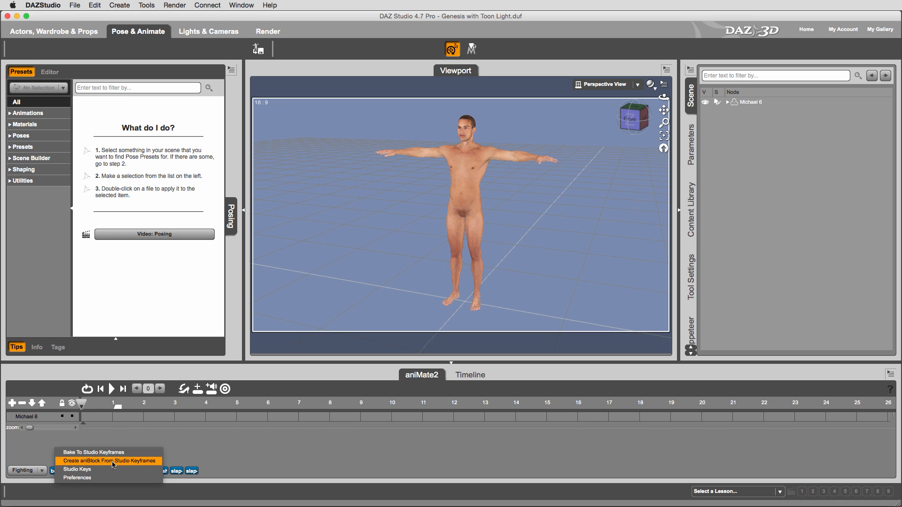
left_click(151, 462)
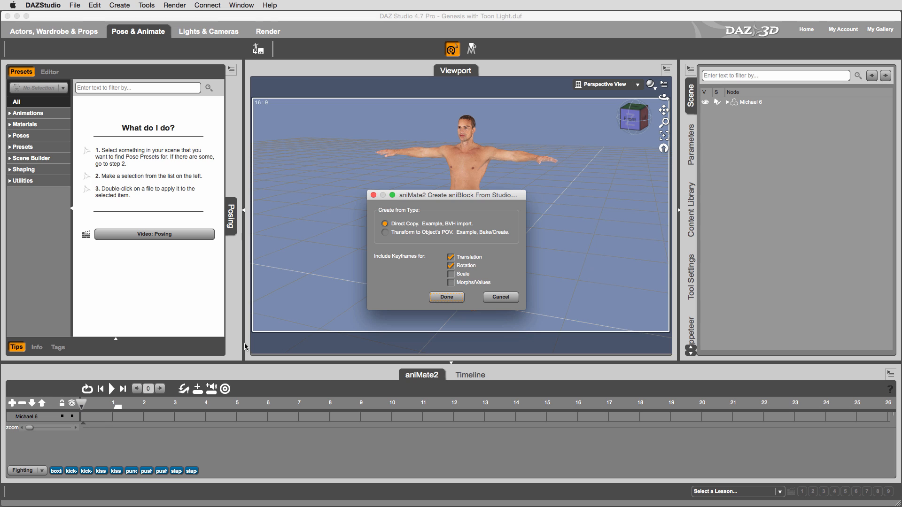
left_click(450, 298)
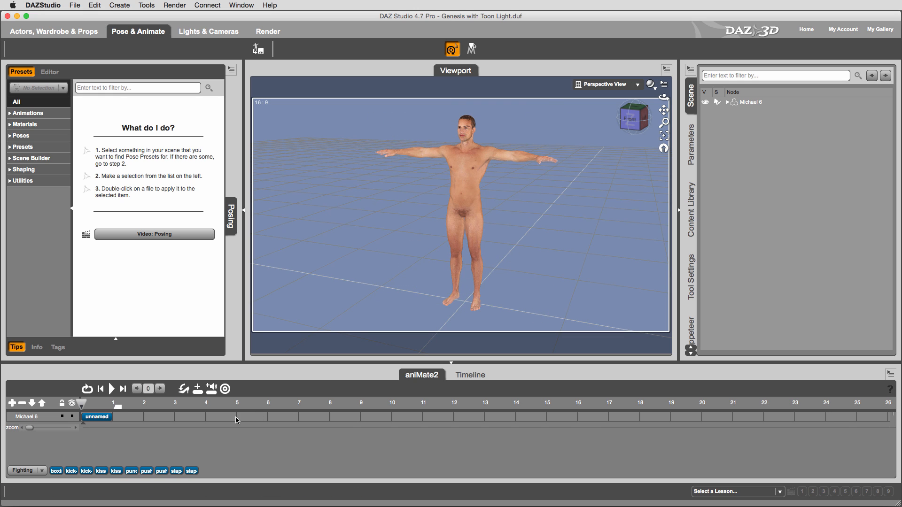
Shorten the T-pose aniBlock on the Michael 6 track to about half of its length
left_click(106, 419)
left_click(107, 420)
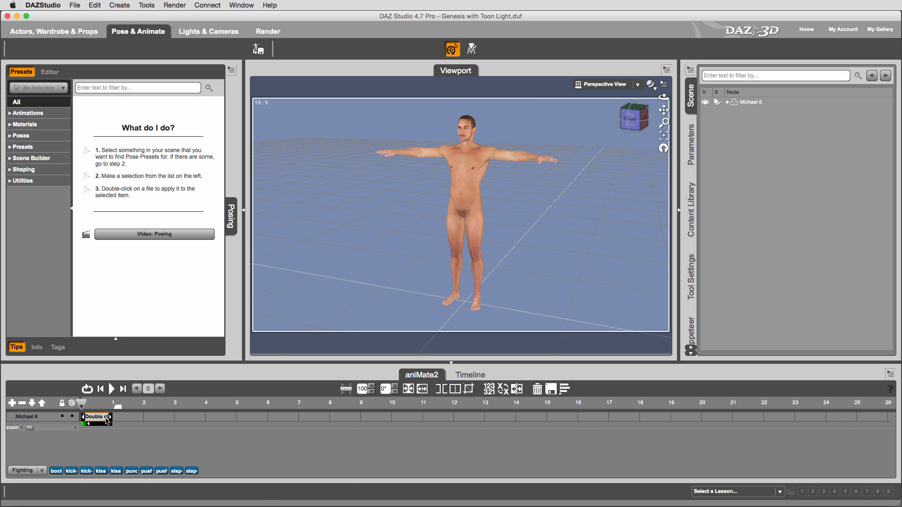
left_click_drag(111, 420, 96, 420)
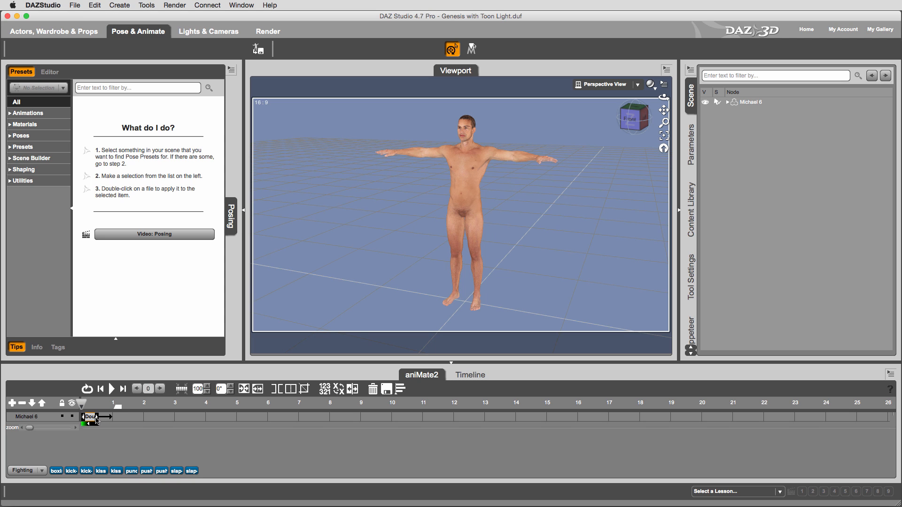
left_click(127, 450)
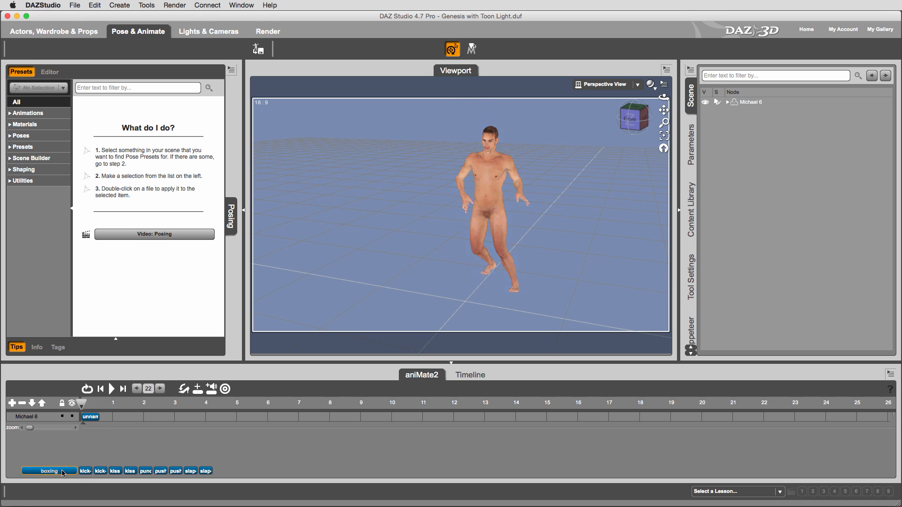
Add the boxing aniBlock to the Michael 6 track and place it directly after the T-pose block
mouse_move(63, 474)
left_mouse_down()
mouse_move(109, 444)
mouse_move(120, 420)
left_mouse_up()
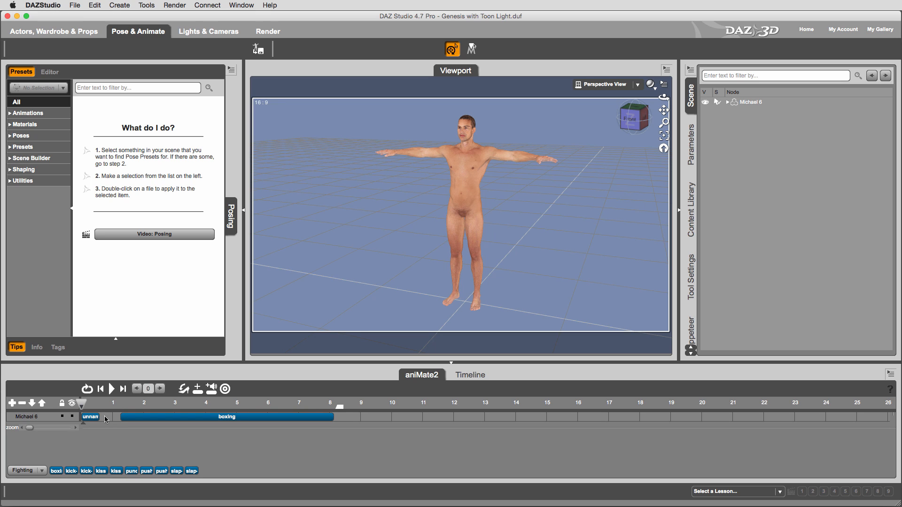
left_click_drag(140, 418, 120, 418)
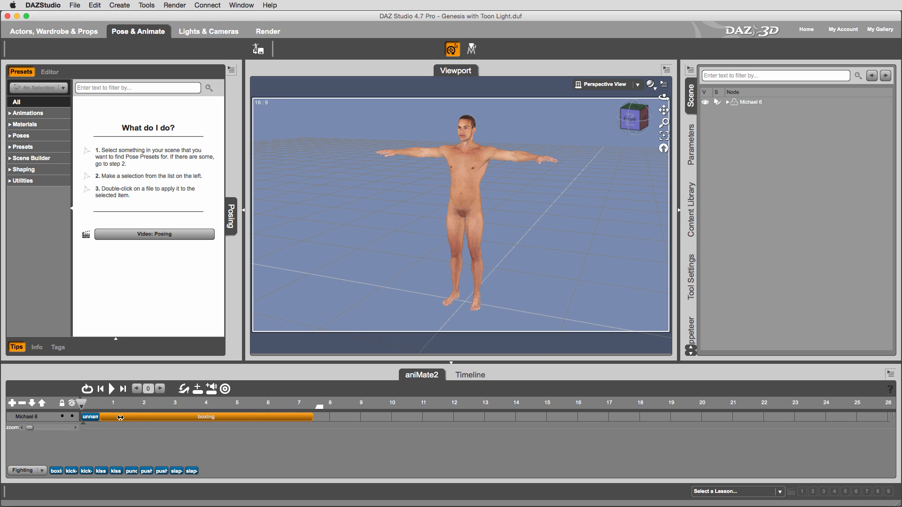
left_click(122, 434)
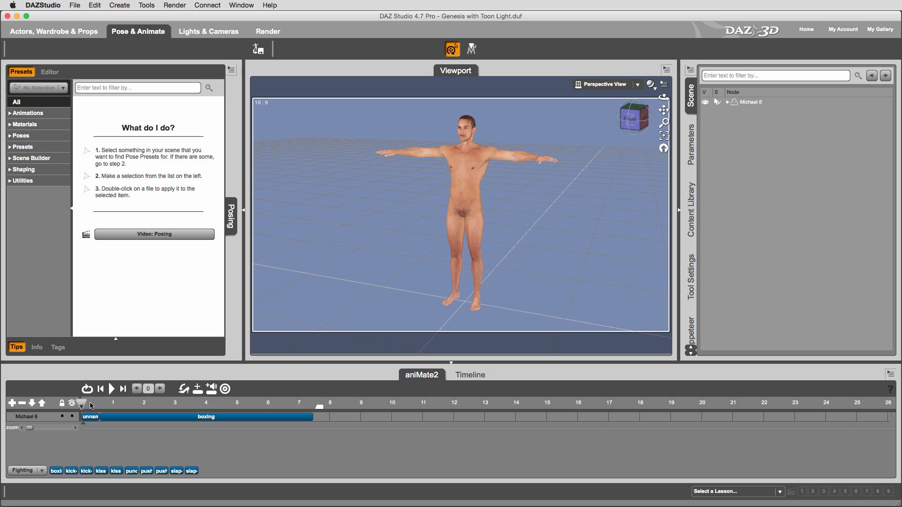
left_click_drag(83, 407, 63, 407)
mouse_move(83, 406)
left_mouse_down()
mouse_move(162, 408)
mouse_move(80, 405)
left_mouse_up()
Bake the aniMate2 track to studio keyframes and return the playhead to frame 0
right_click(97, 444)
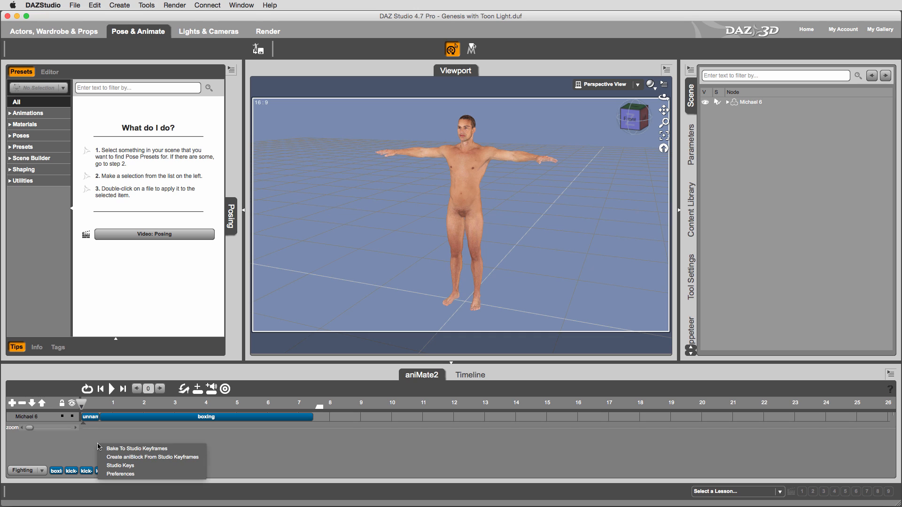
left_click(174, 449)
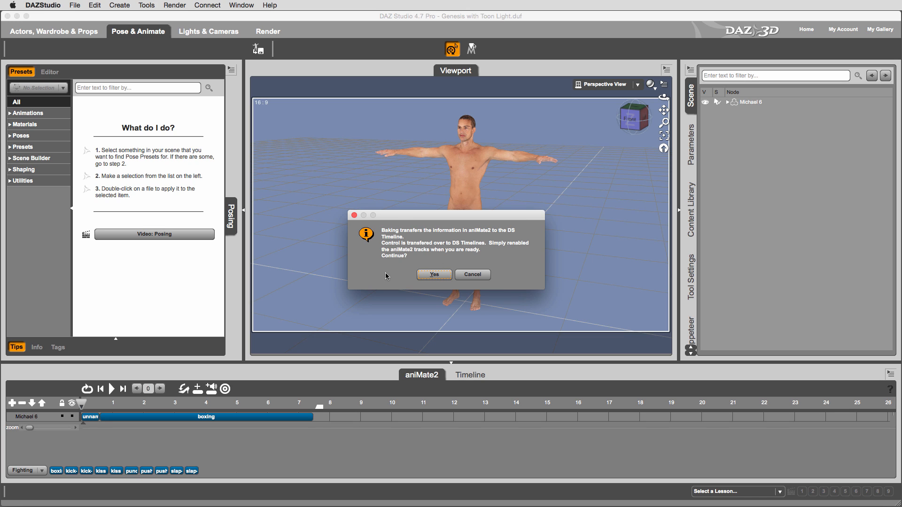
left_click(431, 276)
left_click(432, 276)
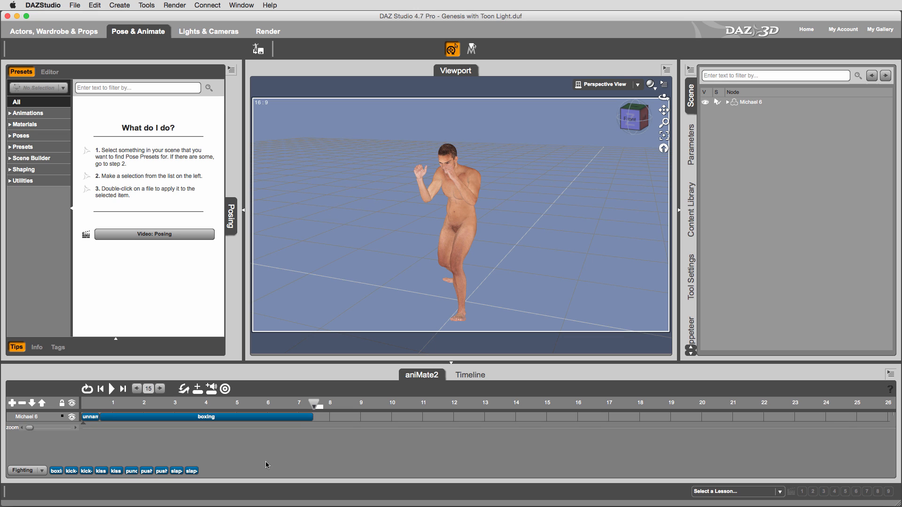
left_click_drag(316, 404, 62, 406)
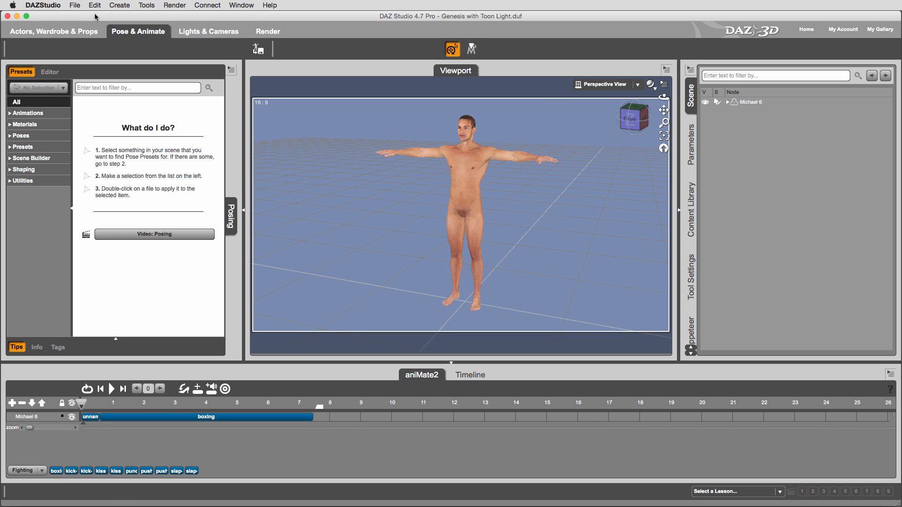
Export the scene to the Screencast folder as Autodesk FBX named Animation, in FBX 2014 -- Binary format with animations included
left_click(76, 5)
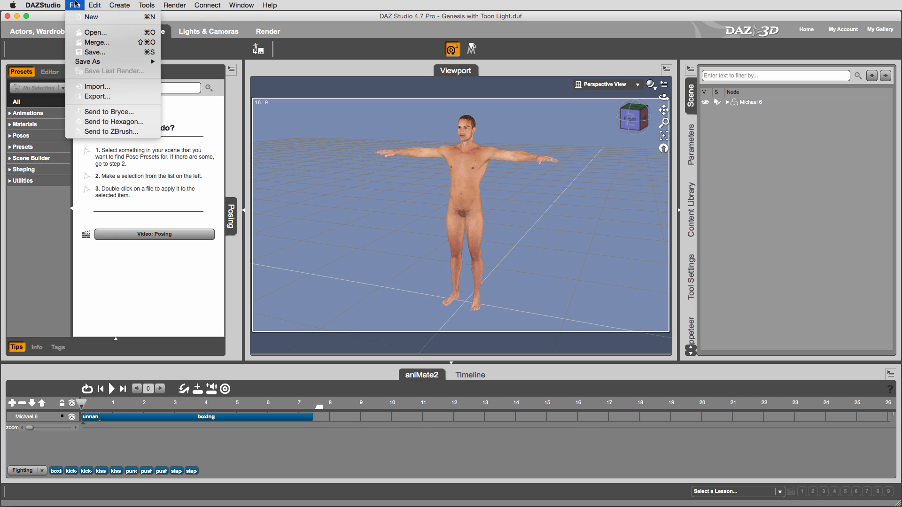
left_click(121, 98)
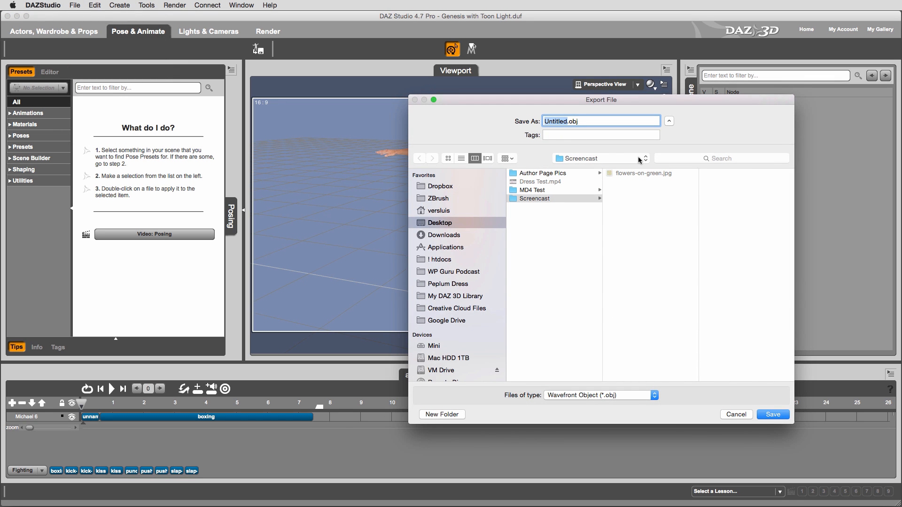
type("Animation")
left_click(655, 396)
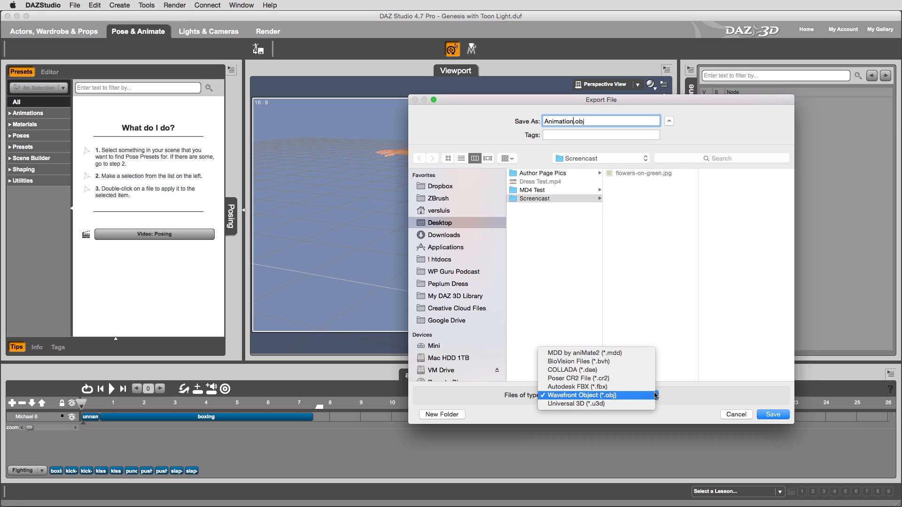
left_click(619, 387)
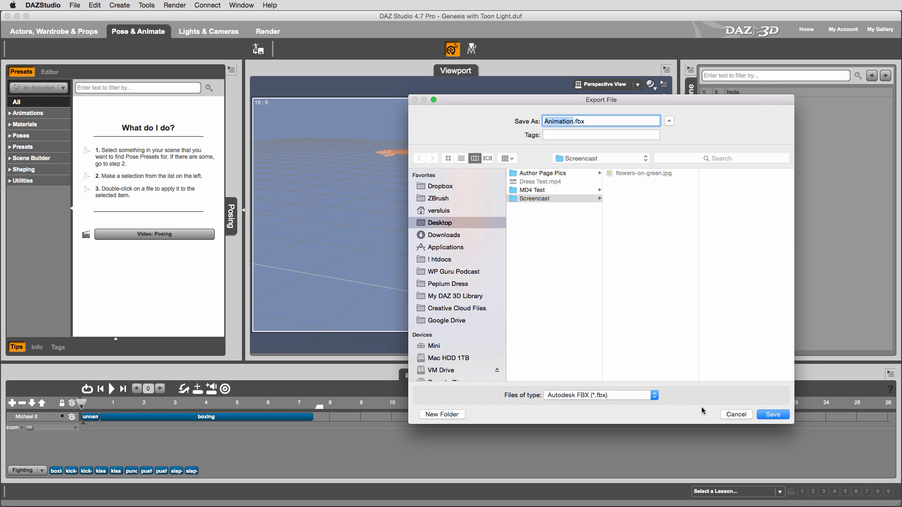
left_click(773, 414)
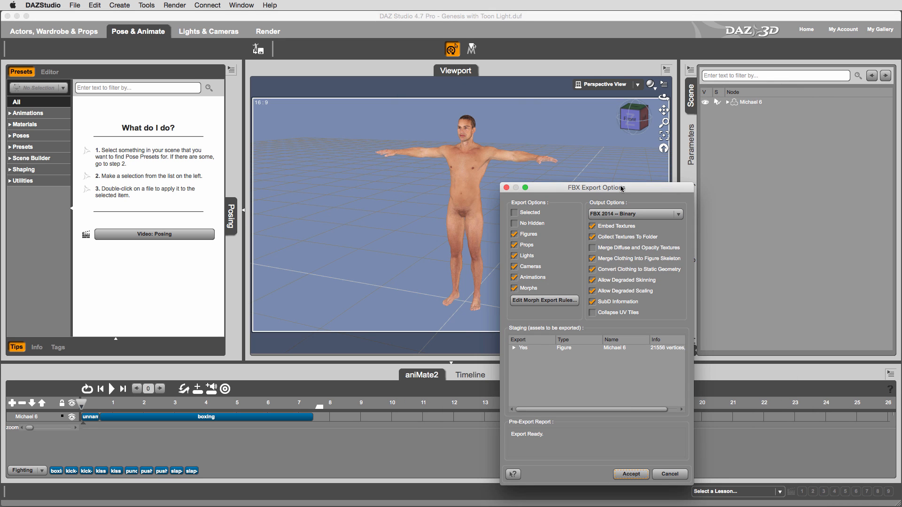
left_click_drag(621, 188, 602, 107)
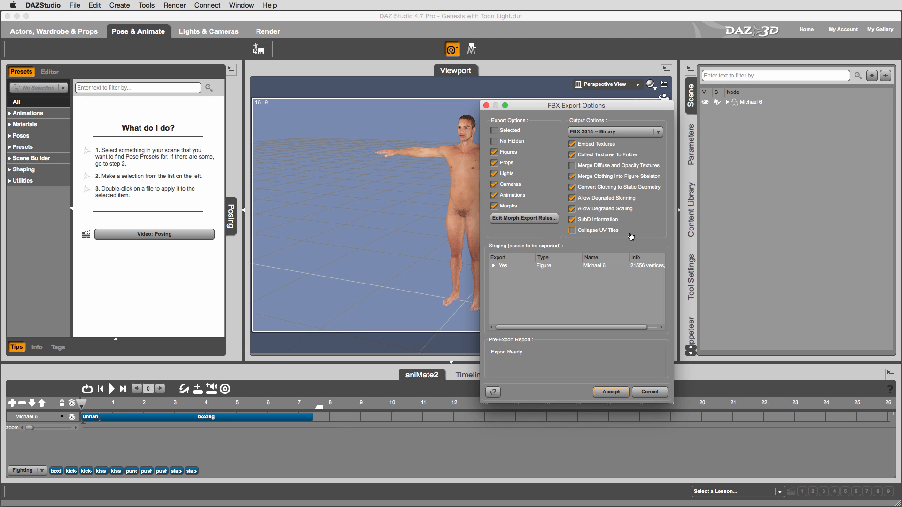
left_click(662, 141)
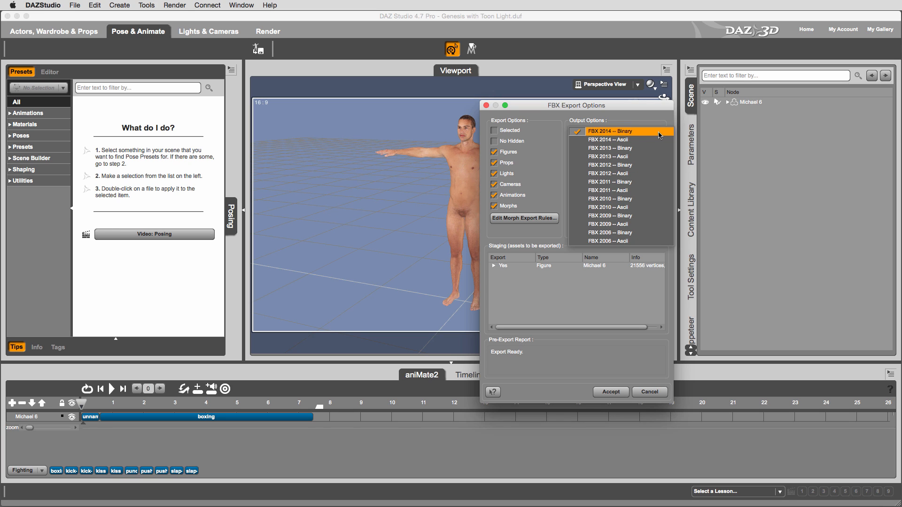
left_click(650, 125)
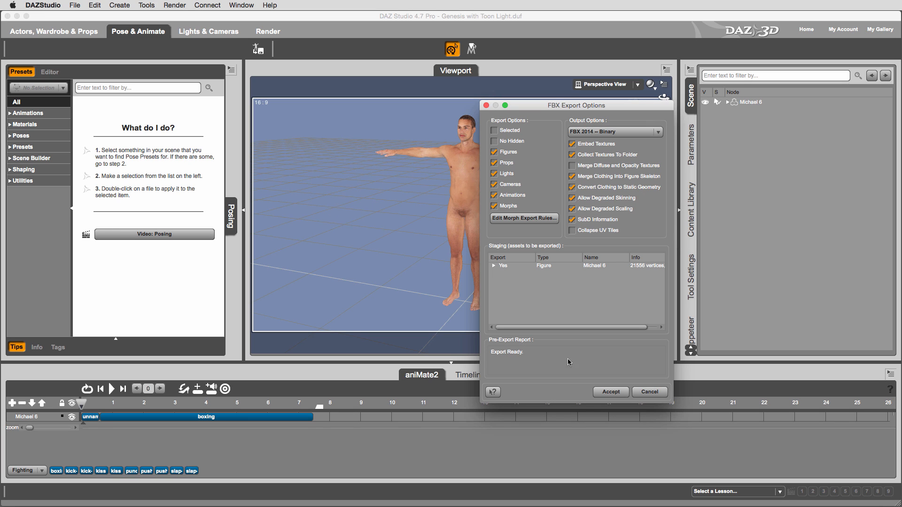
left_click(611, 392)
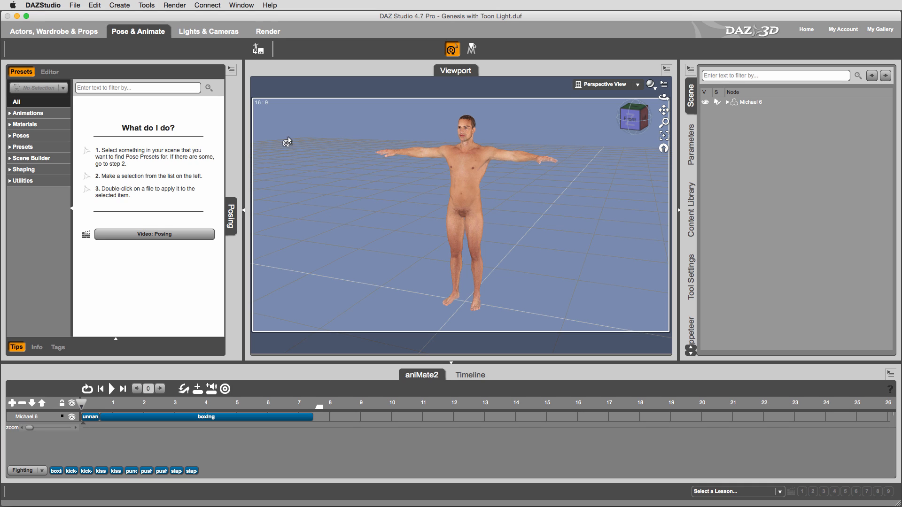
Export the animation to the Screencast folder as Animation.mdd in the MDD by aniMate2 format, ignoring invisible nodes
left_click(75, 6)
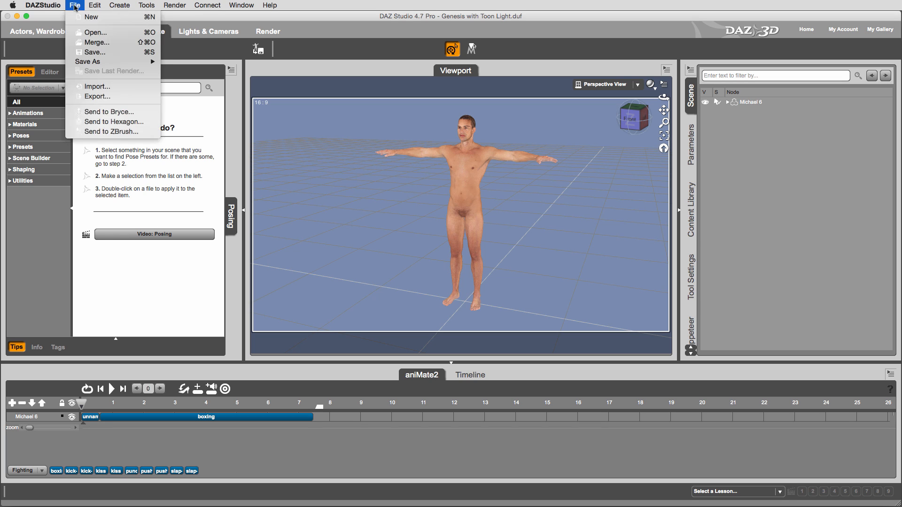
left_click(121, 97)
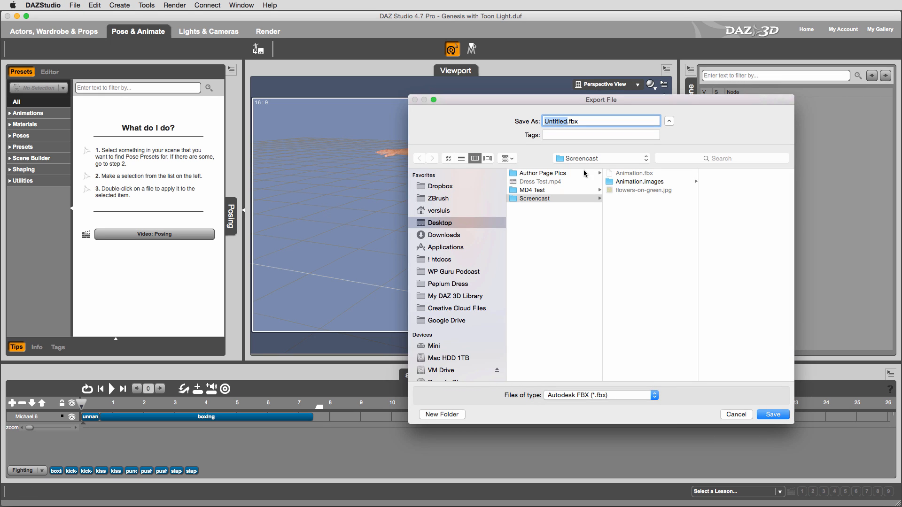
type("Animation")
left_click(650, 395)
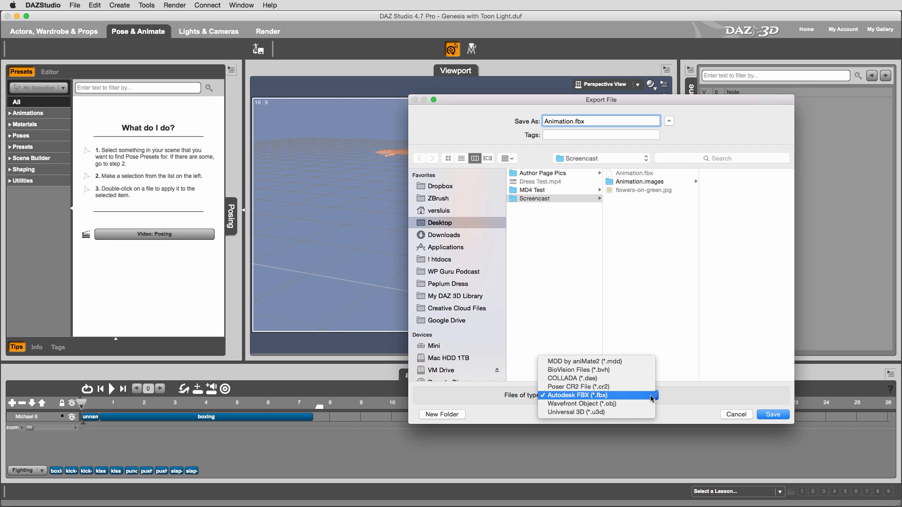
left_click(627, 367)
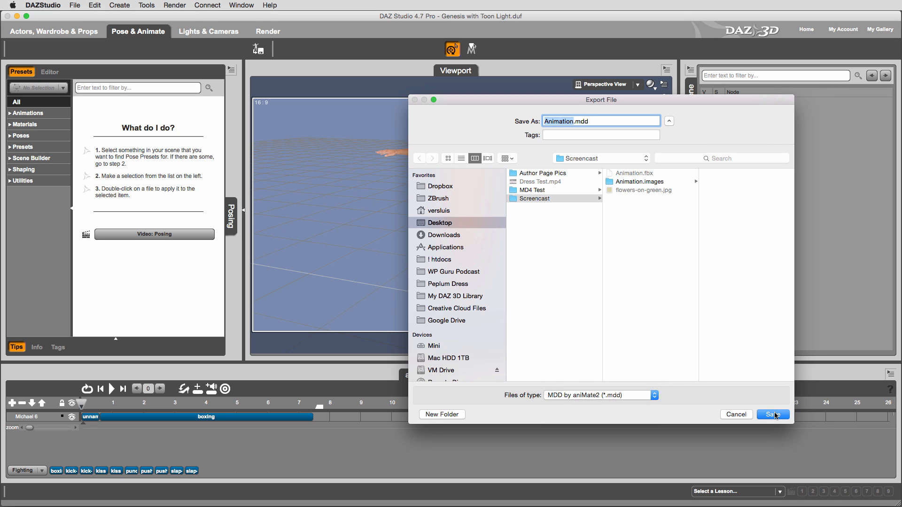
left_click(774, 415)
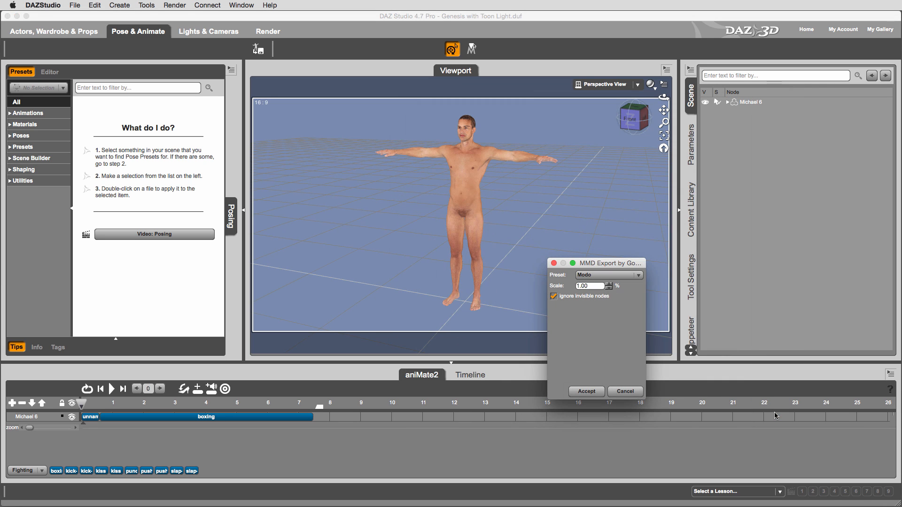
left_click(638, 276)
left_click(626, 284)
left_click(586, 392)
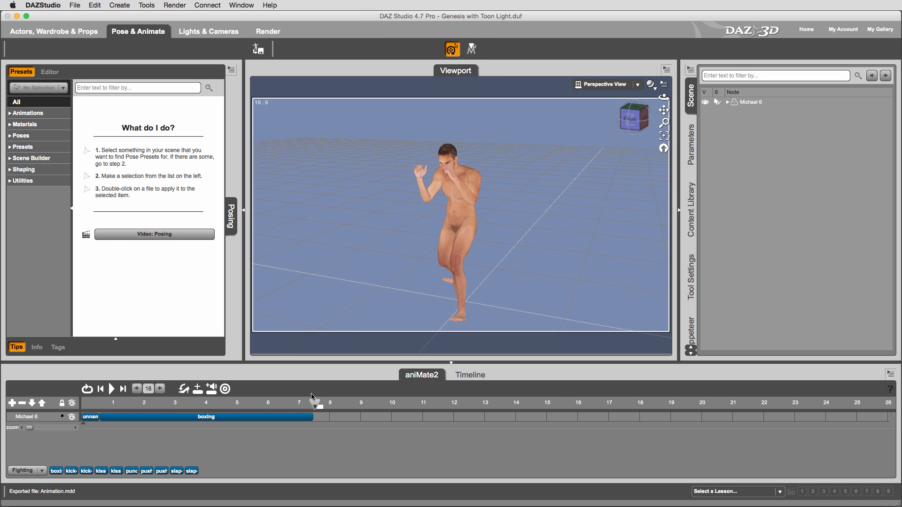
Return the playhead to frame 0 and save a Wavefront Object export named Animation in the Screencast folder
left_click_drag(317, 405, 80, 415)
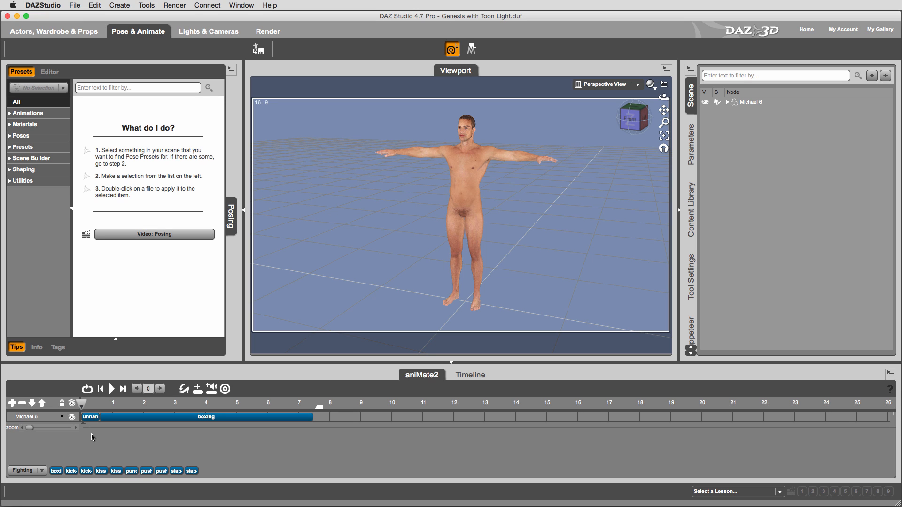
left_click(75, 6)
left_click(113, 96)
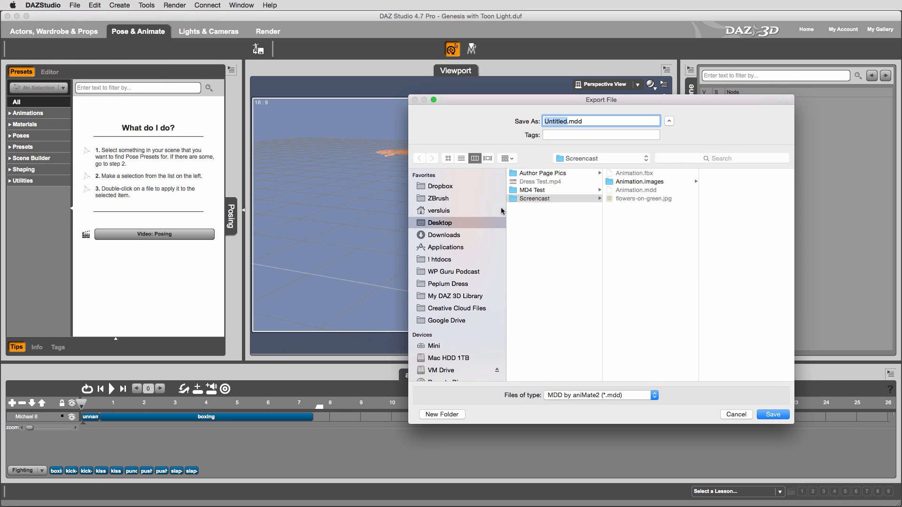
left_click(654, 396)
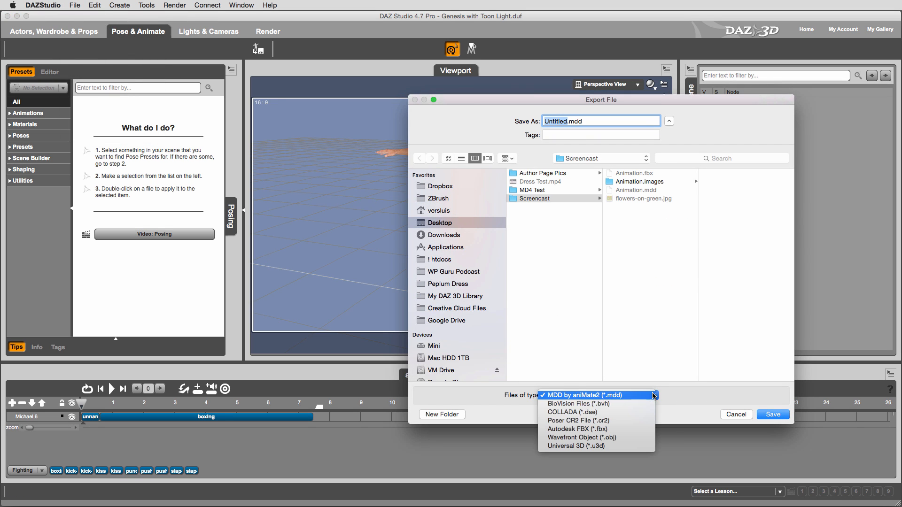
left_click(627, 437)
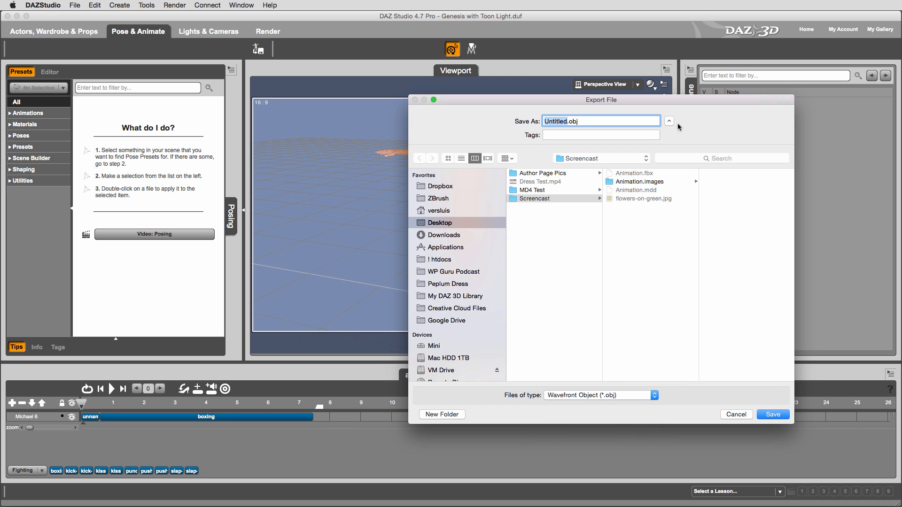
type("Animation")
left_click(773, 414)
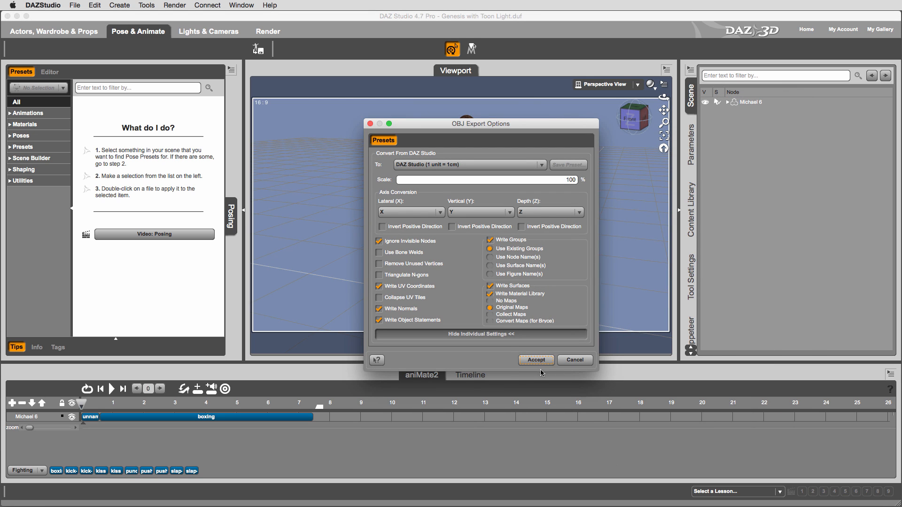
Accept the OBJ export options with the DAZ Studio (1 unit = 1cm) preset at 100% scale
left_click(542, 165)
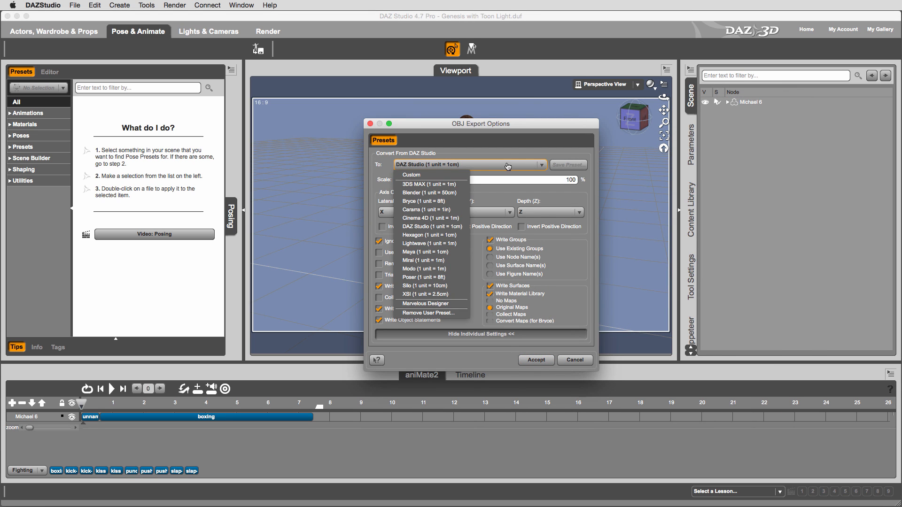
left_click(523, 151)
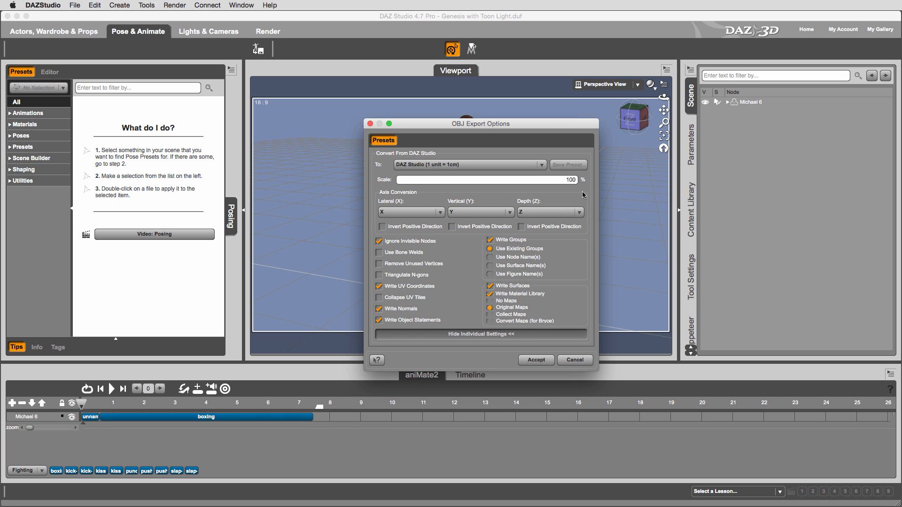
left_click(535, 361)
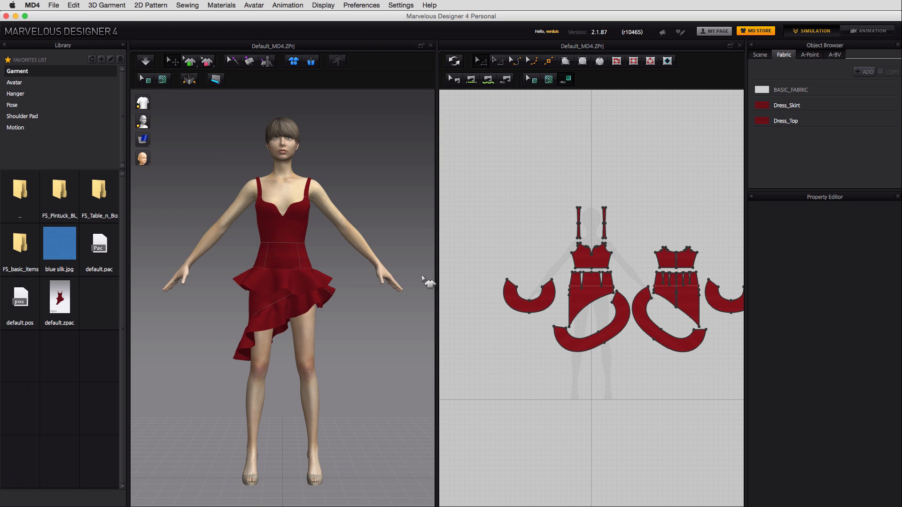
Switch to Marvelous Designer and open Animation.obj from the Screencast folder on the Desktop for OBJ import
right_click_drag(358, 334, 322, 362)
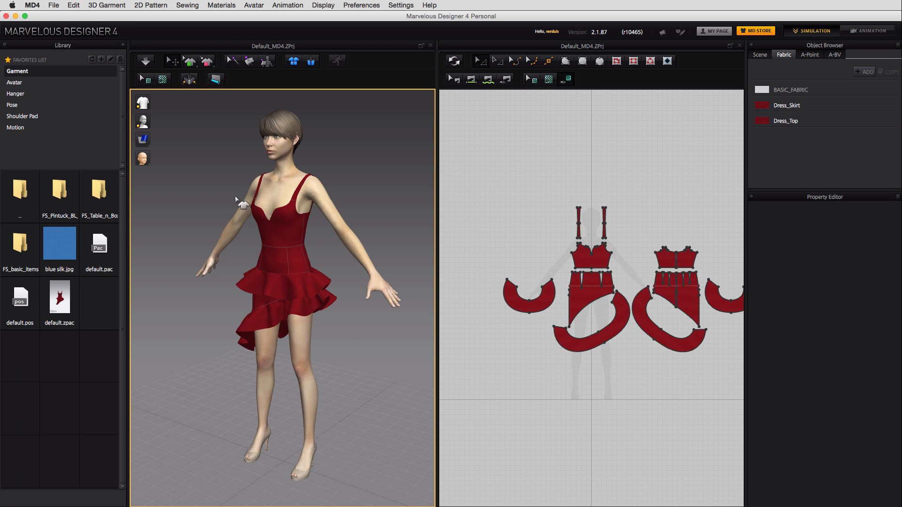
left_click(56, 6)
mouse_move(77, 68)
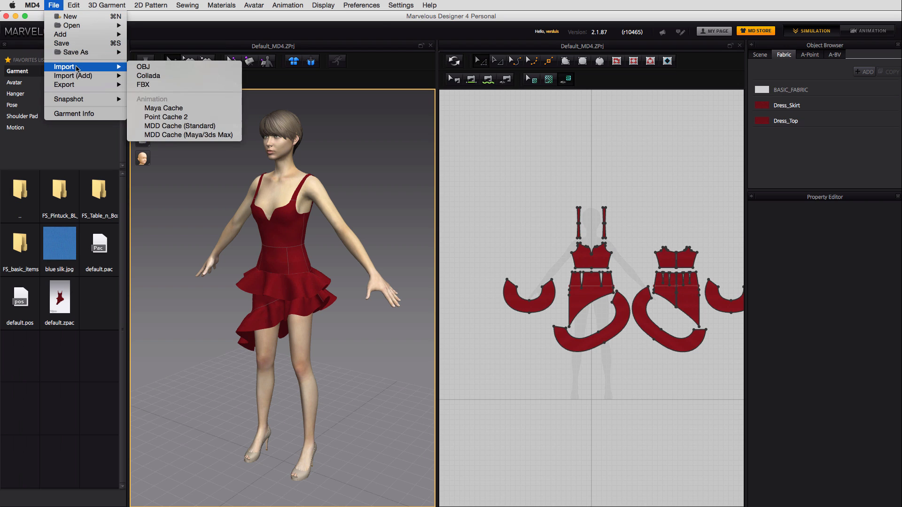
left_click(173, 69)
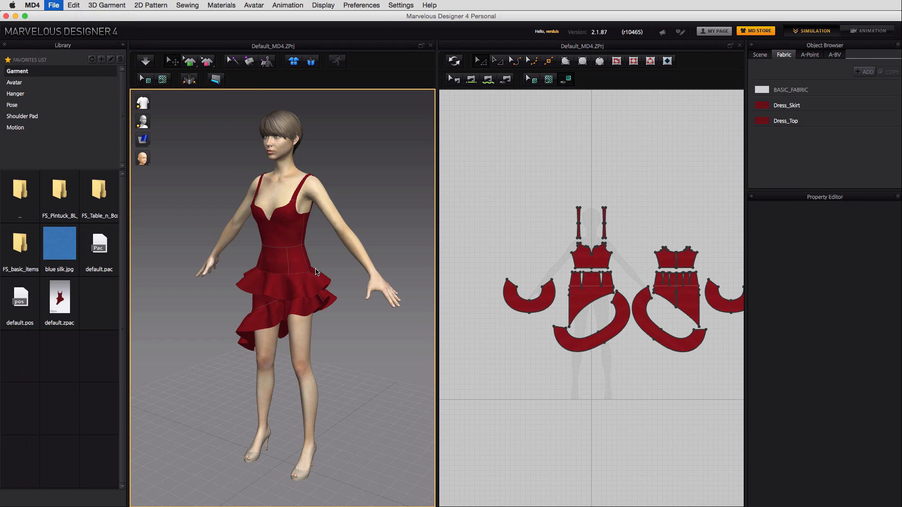
left_click(465, 204)
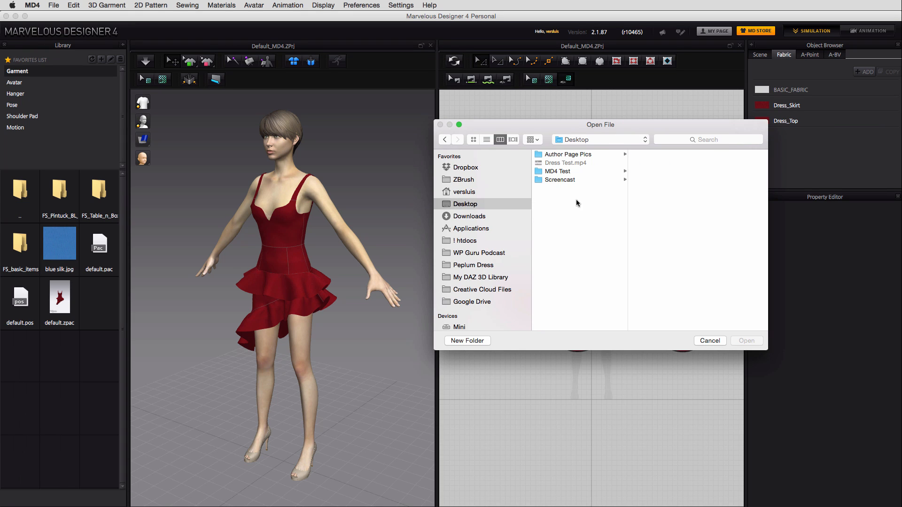
left_click(573, 179)
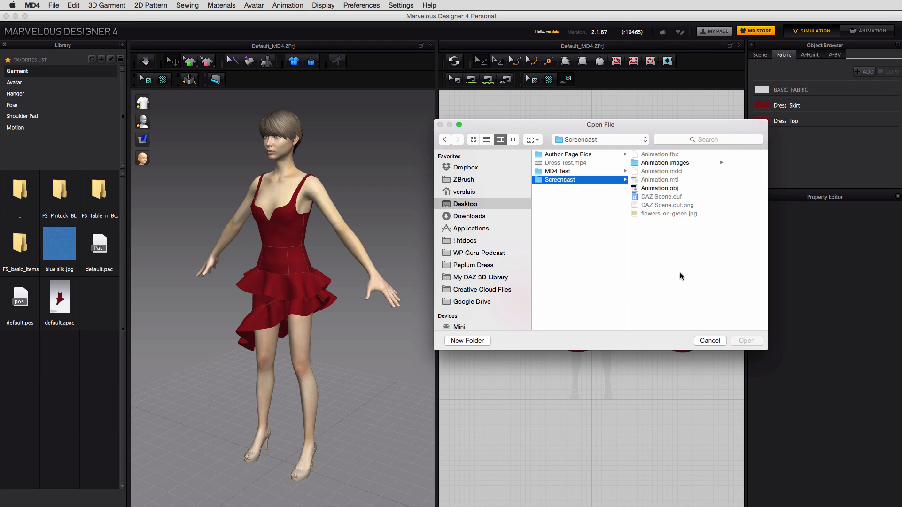
left_click_drag(656, 123, 637, 120)
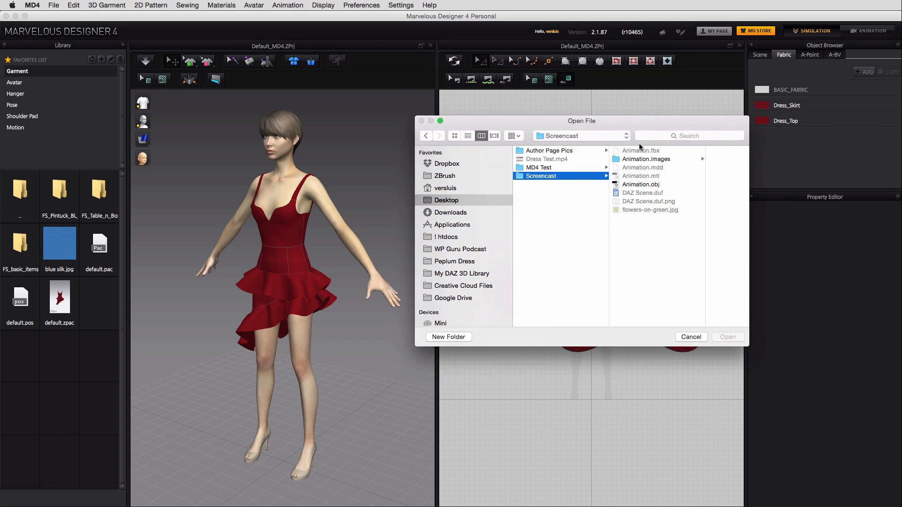
left_click(645, 185)
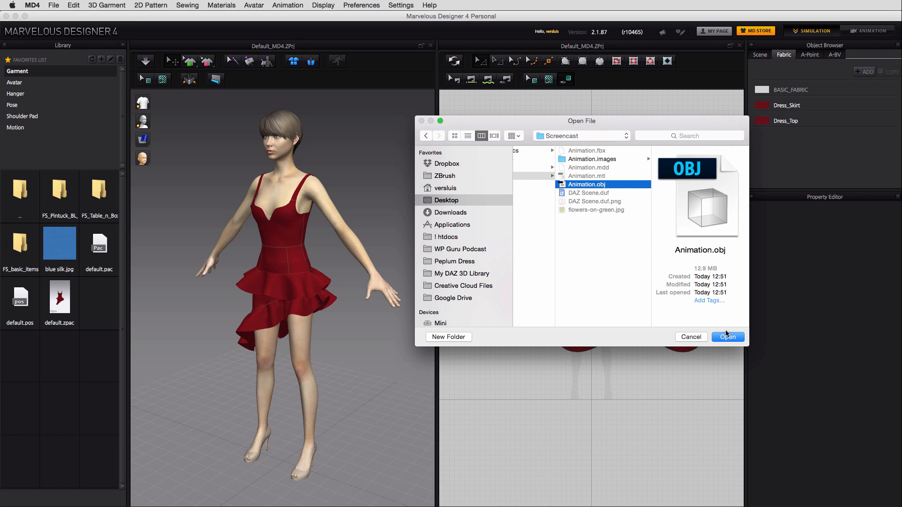
left_click(727, 338)
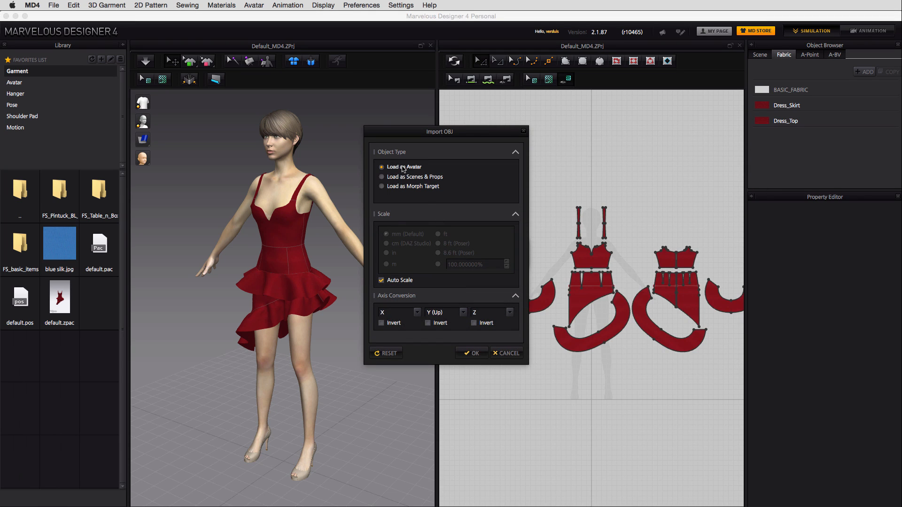
Import the OBJ as an avatar with Auto Scale off and the scale set to cm (DAZ Studio)
left_click(381, 281)
left_click(386, 244)
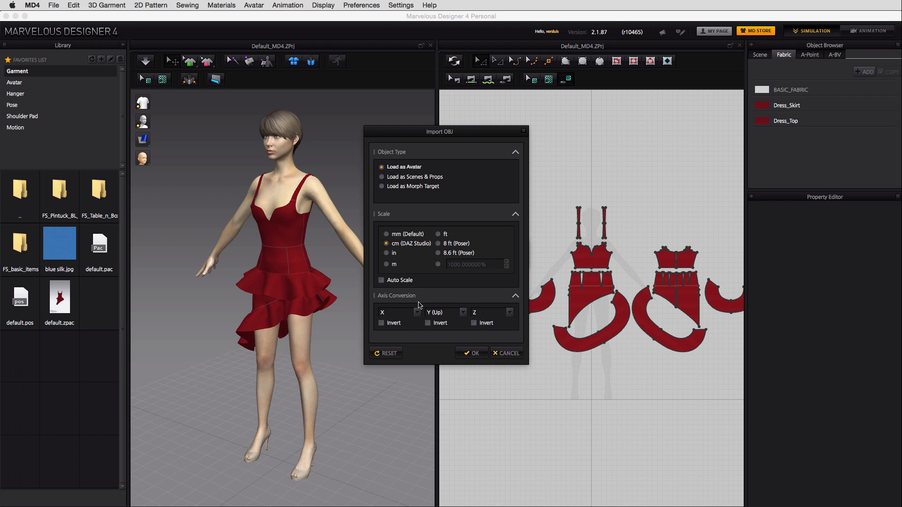
left_click(472, 354)
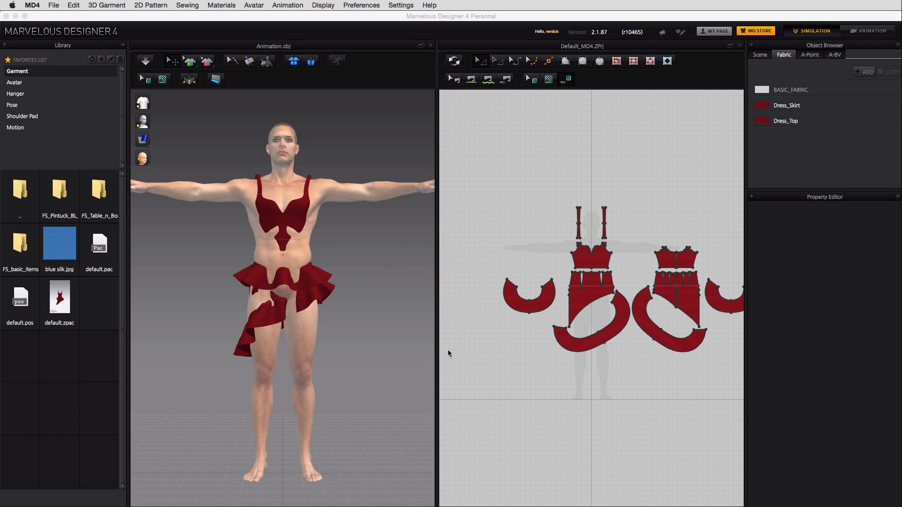
right_click_drag(368, 284, 331, 300)
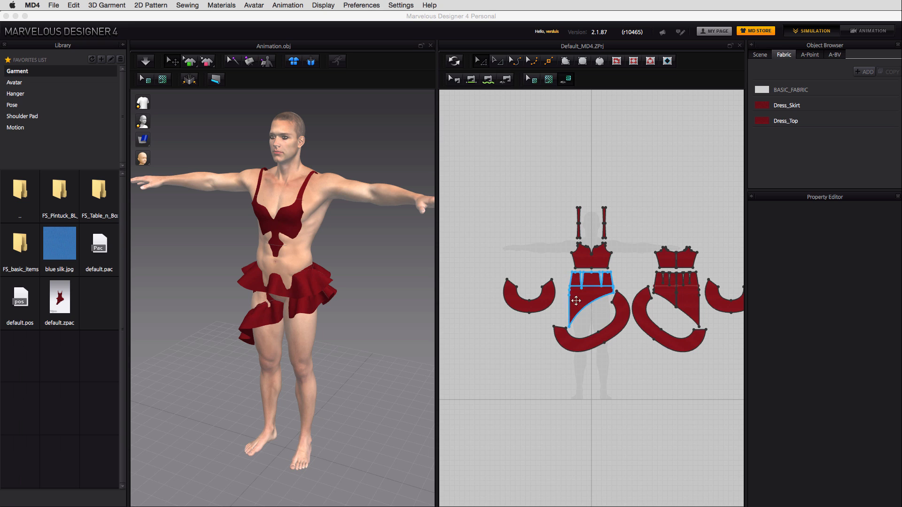
right_click_drag(395, 298, 454, 289)
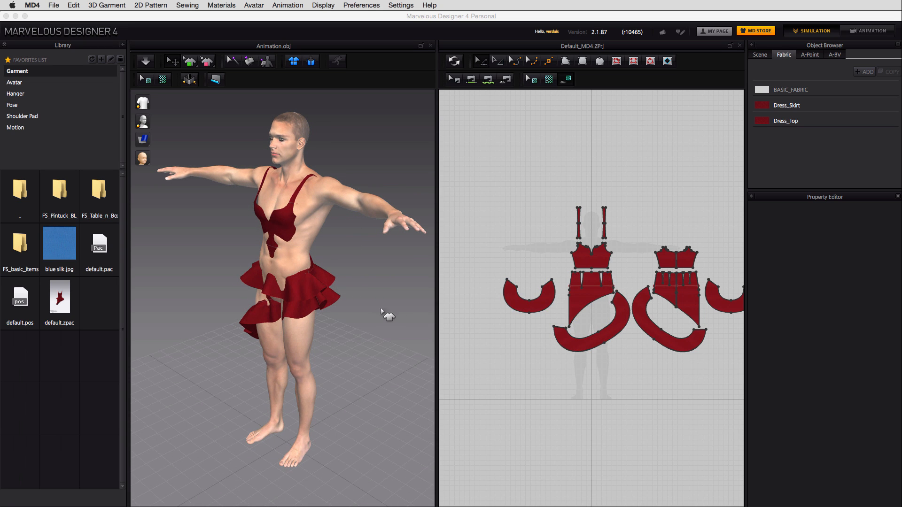
mouse_move(382, 312)
right_mouse_down()
mouse_move(375, 306)
mouse_move(385, 329)
right_mouse_up()
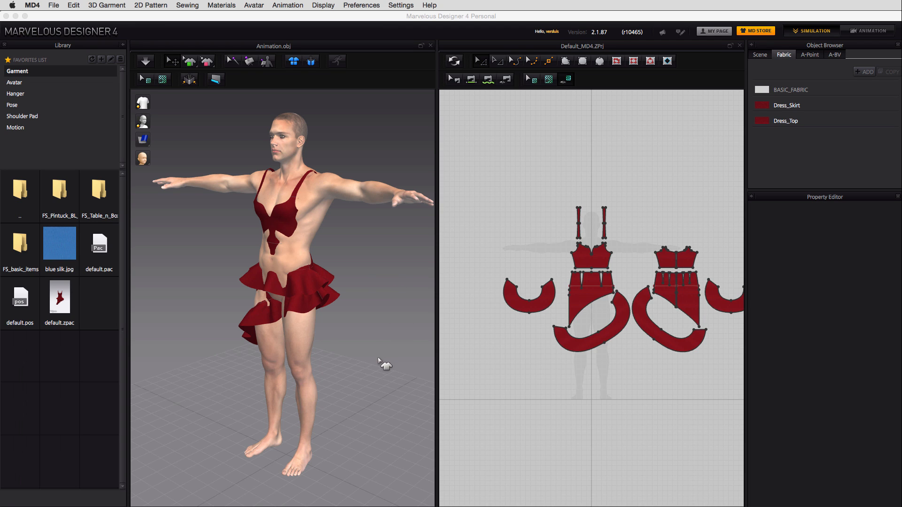
right_click_drag(374, 334, 403, 350)
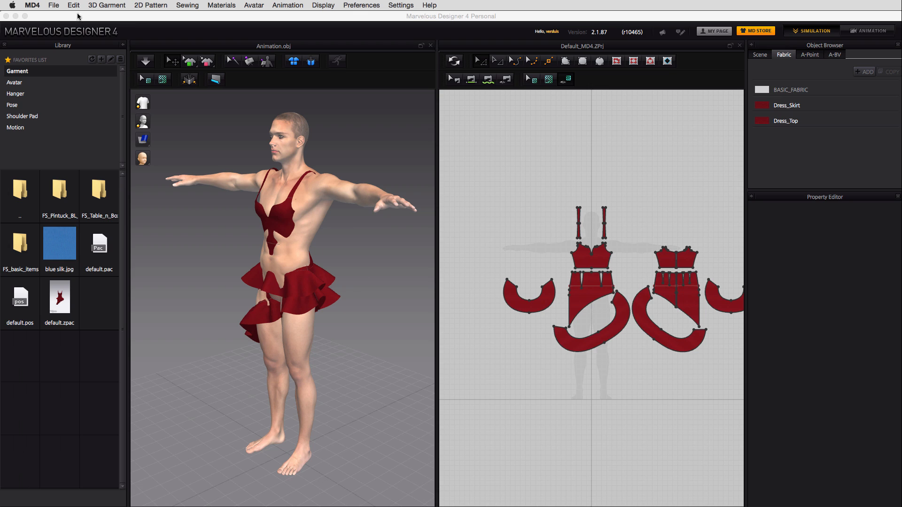
Import Animation.mdd from the Screencast folder as a standard MDD cache, with the scale set to cm (DAZ Studio)
left_click(55, 7)
mouse_move(73, 69)
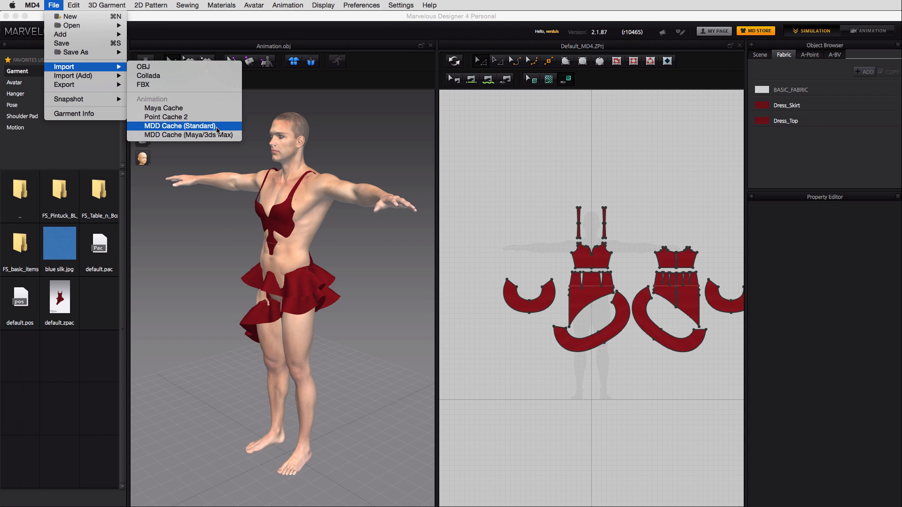
left_click(180, 125)
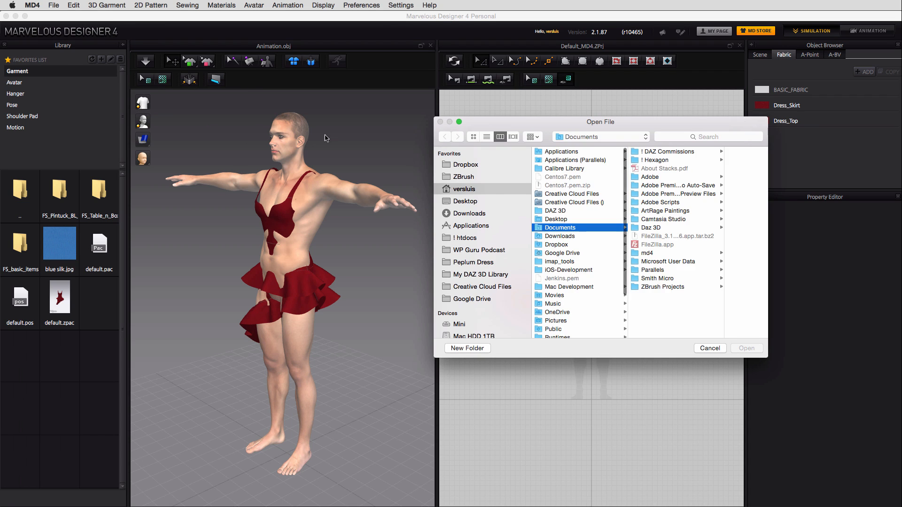
left_click(465, 201)
left_click(560, 177)
left_click(689, 167)
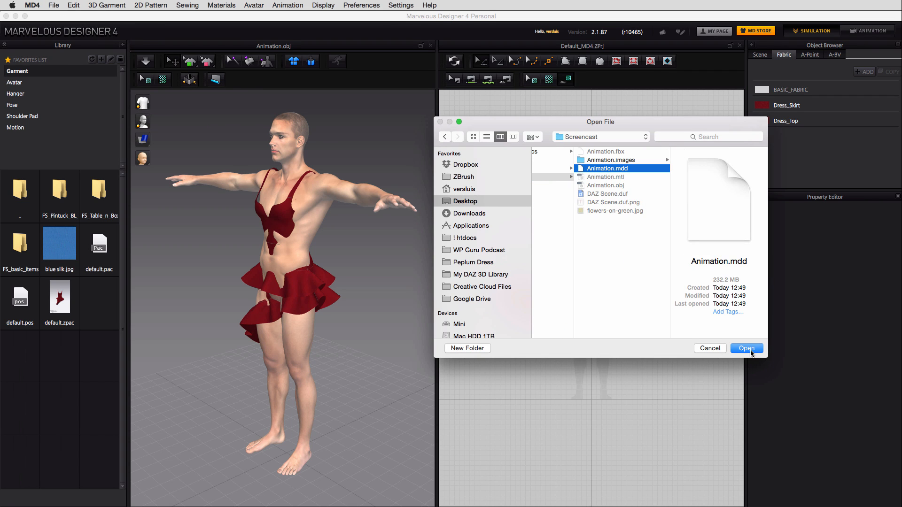
left_click(746, 348)
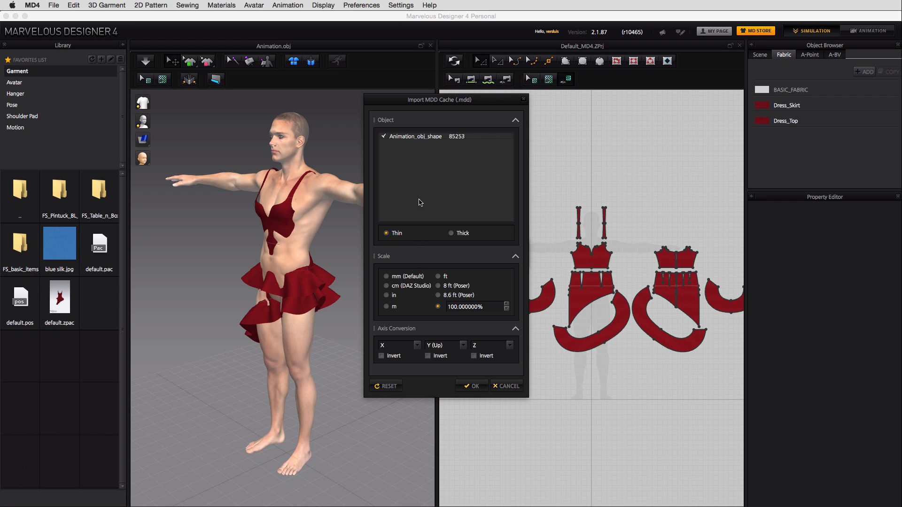
left_click(386, 286)
left_click(474, 386)
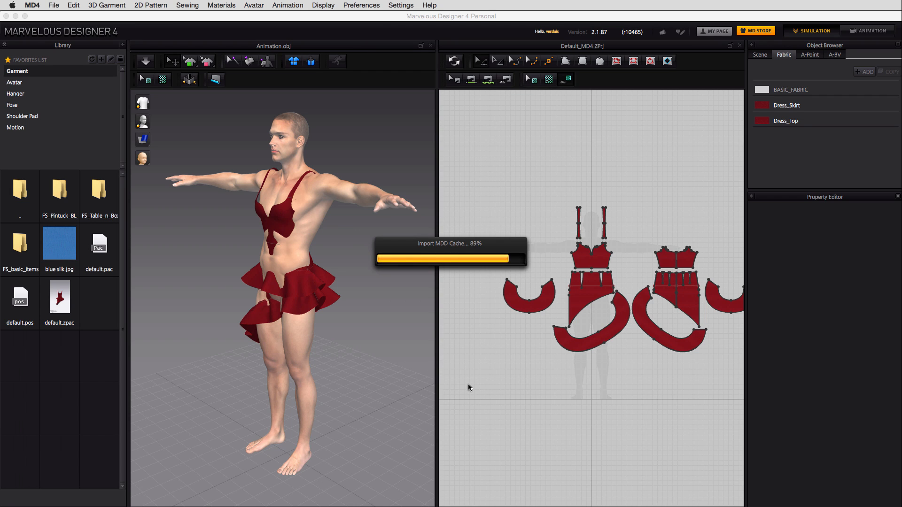
Select all the dress pattern pieces and enlarge them together with Transform Pattern to a total line length of about 19423 mm
right_click_drag(365, 325, 302, 351)
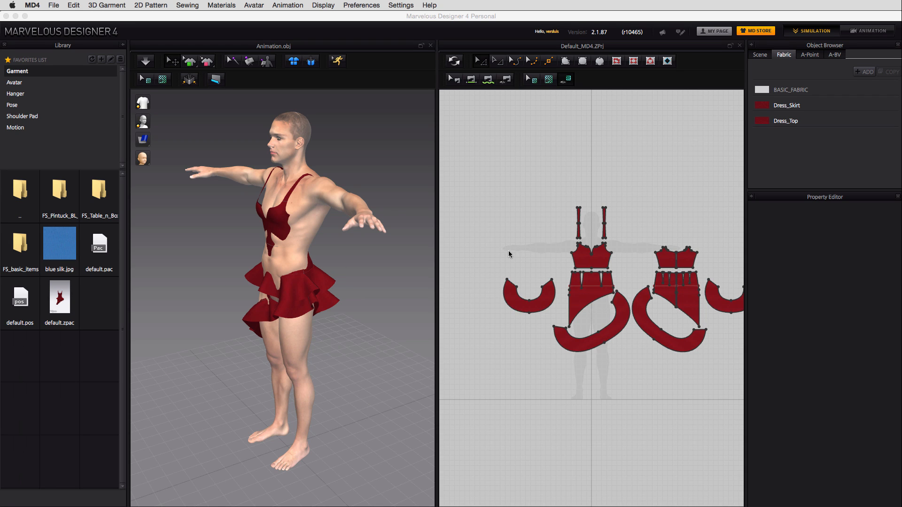
left_click(523, 250)
key("super+a")
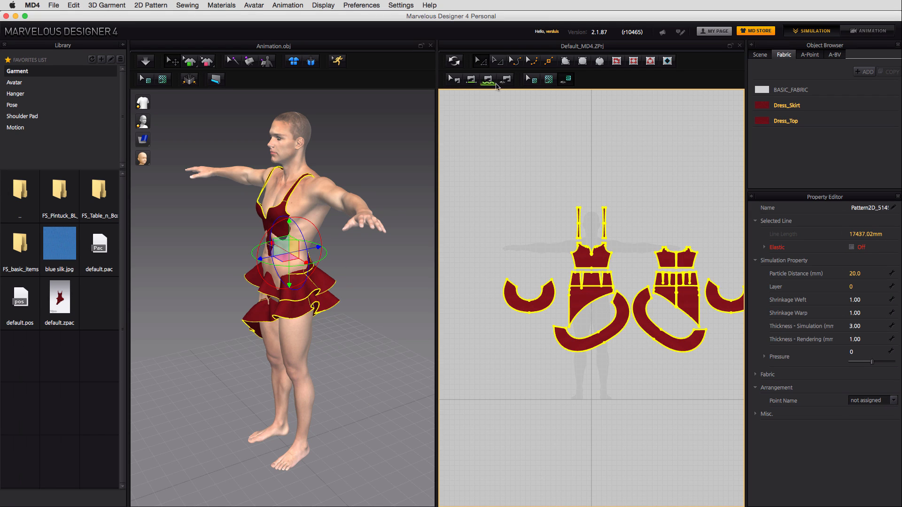
left_click(496, 61)
left_click_drag(495, 198, 470, 181)
Simulate the enlarged dress so it drapes over the avatar, and stop the simulation
right_click_drag(393, 295, 330, 301)
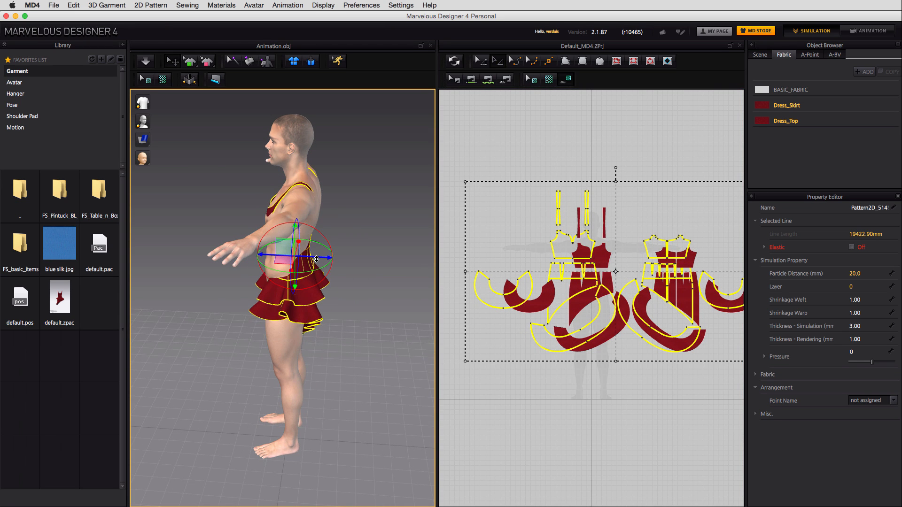
right_click_drag(353, 275, 383, 256)
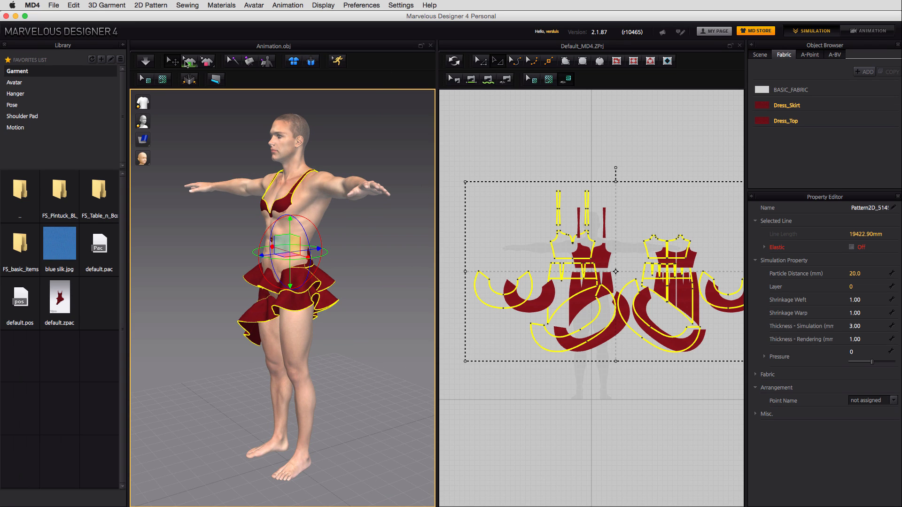
left_click(146, 61)
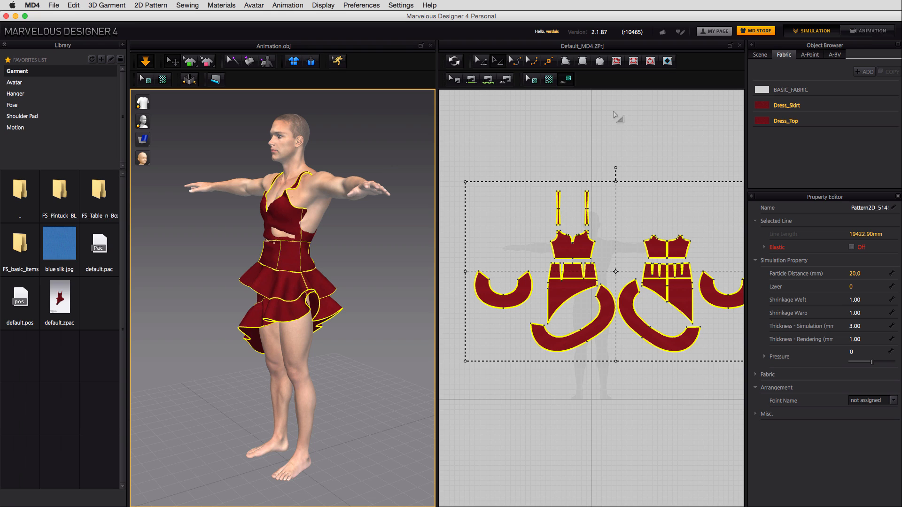
left_click(146, 67)
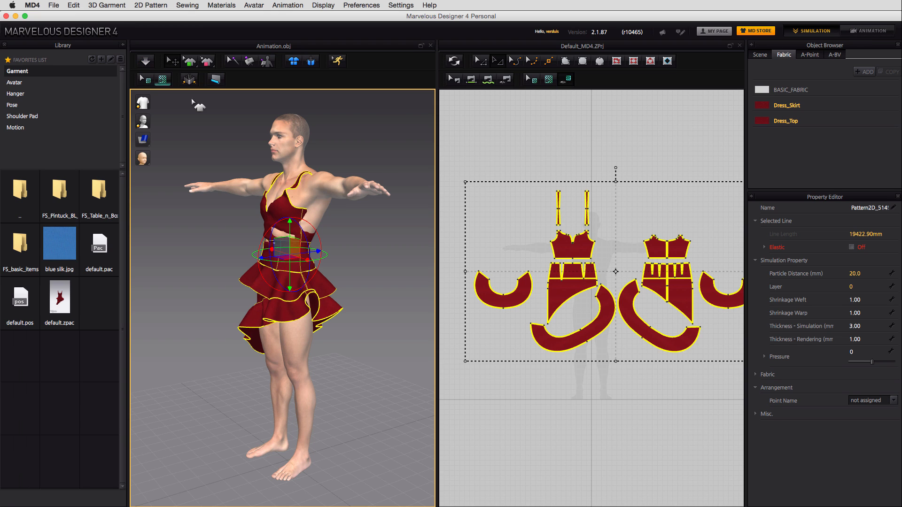
Switch to Animation mode and play back the avatar's imported MDD motion
left_click(869, 30)
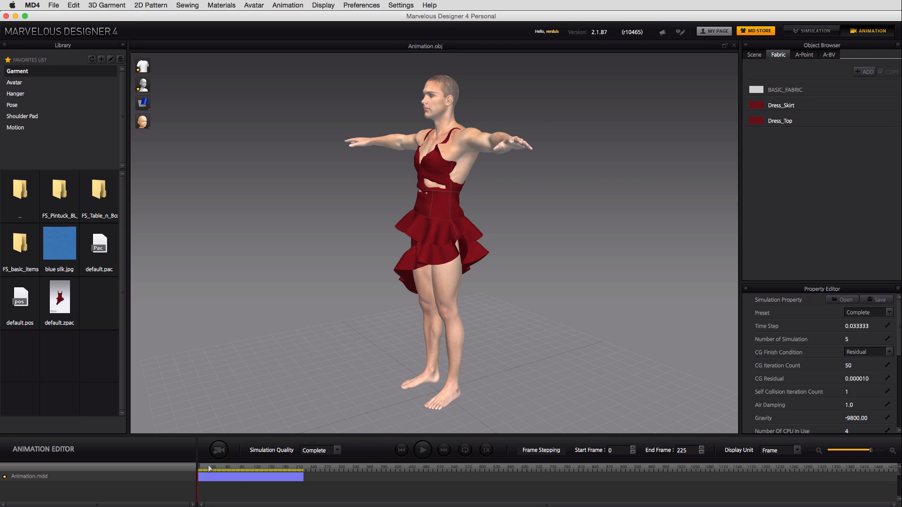
left_click(422, 450)
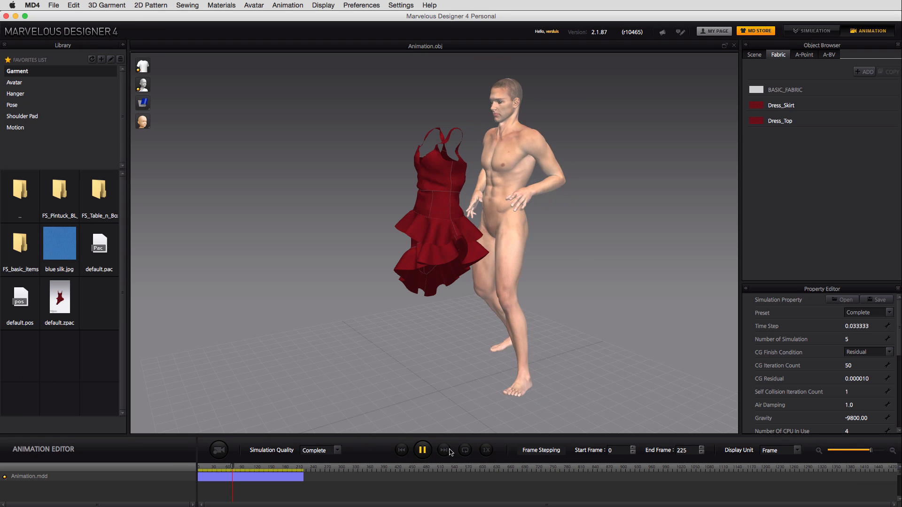
Stop the motion playback, rewind it to the first frame and return to Simulation mode
left_click(424, 452)
left_click(403, 452)
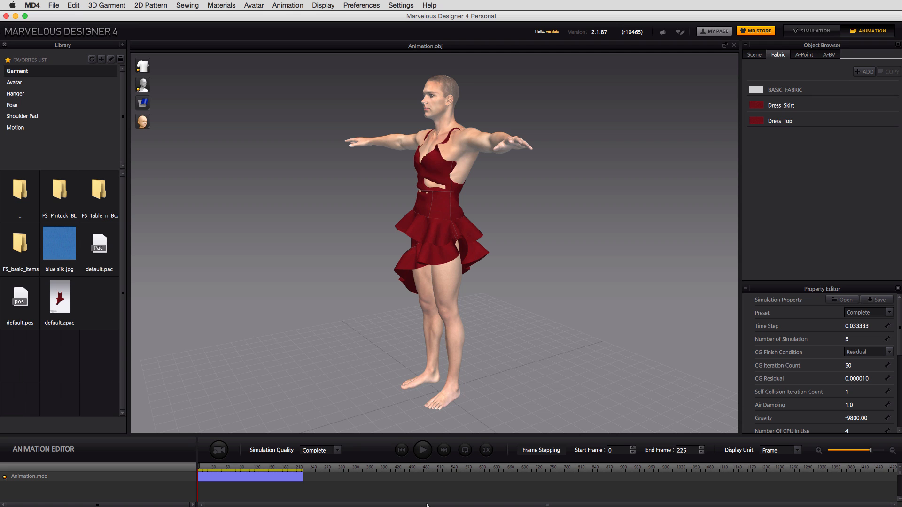
left_click(812, 30)
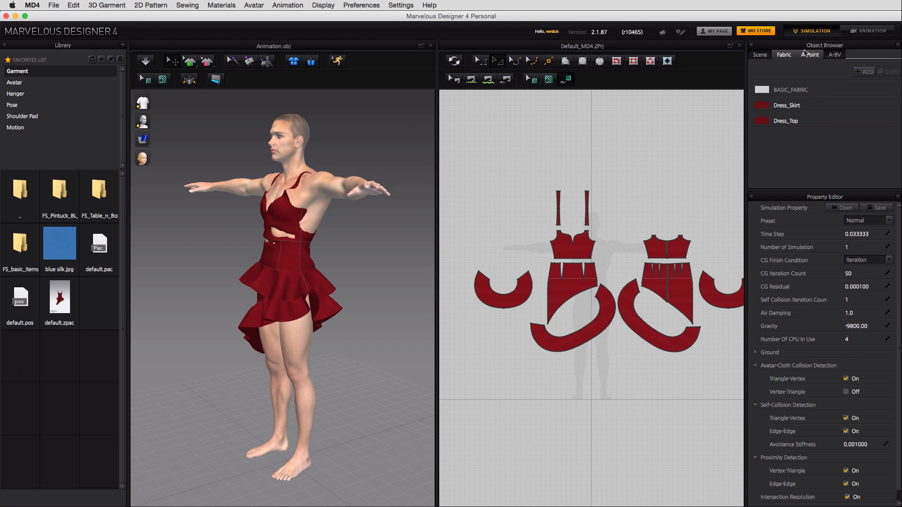
right_click_drag(322, 337, 360, 328)
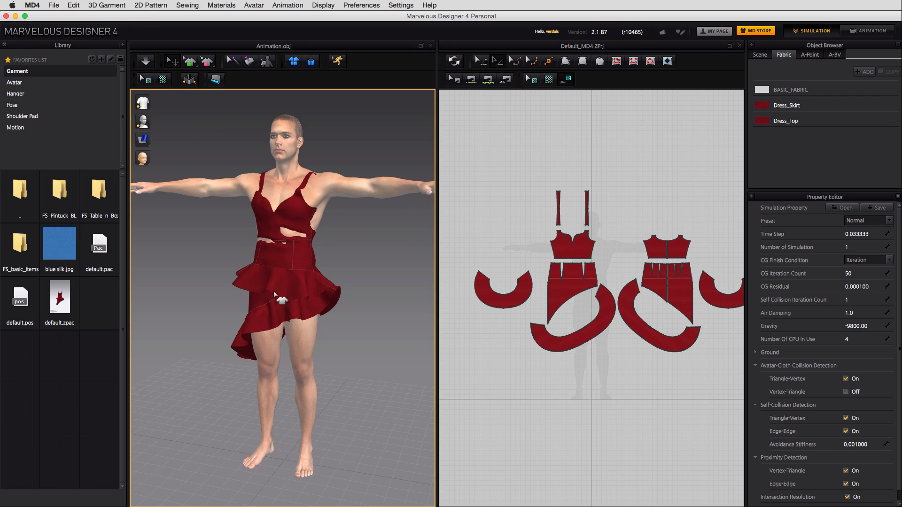
Import Animation.fbx from the Screencast folder on the Desktop, with Animation and Cache Animation(MC) enabled
left_click(53, 5)
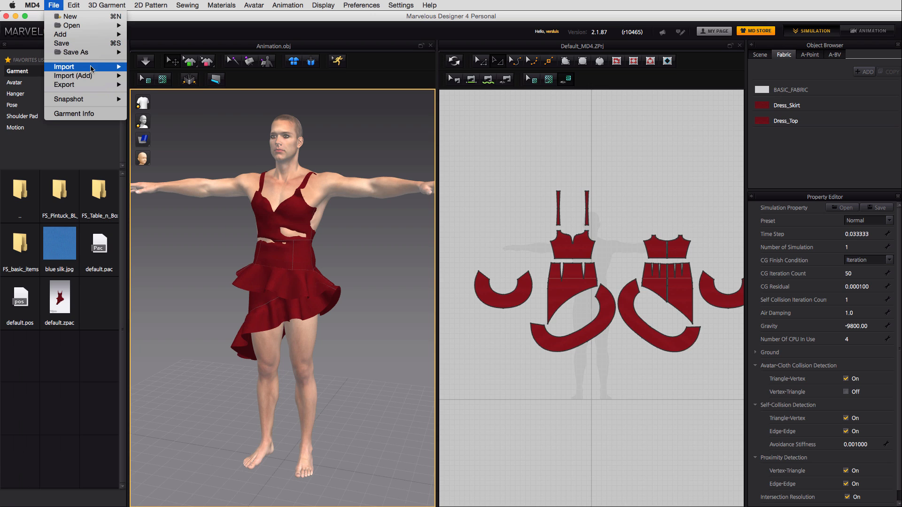
mouse_move(100, 69)
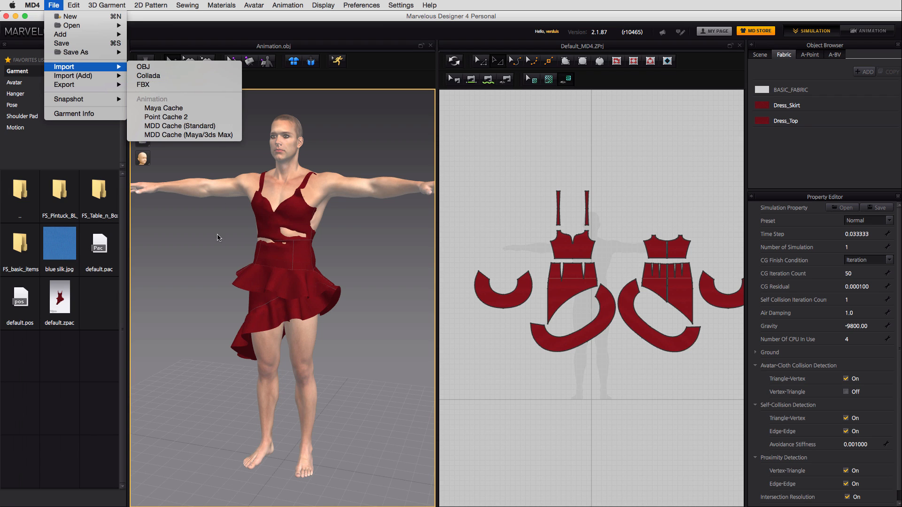
left_click(173, 86)
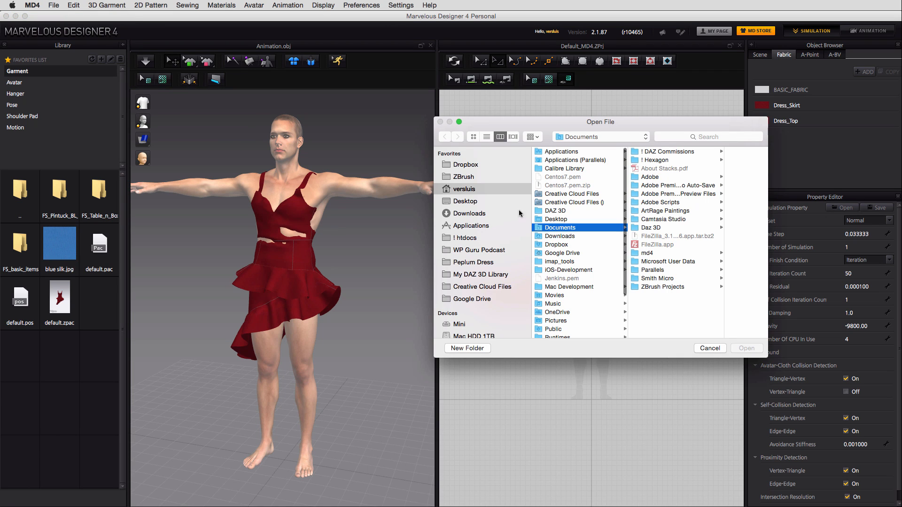
left_click(479, 205)
left_click(584, 151)
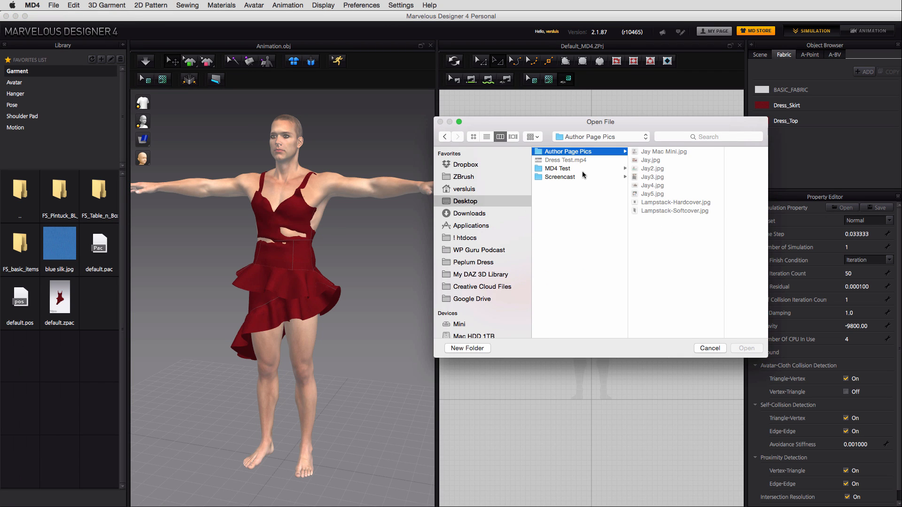
left_click(582, 170)
left_click(585, 177)
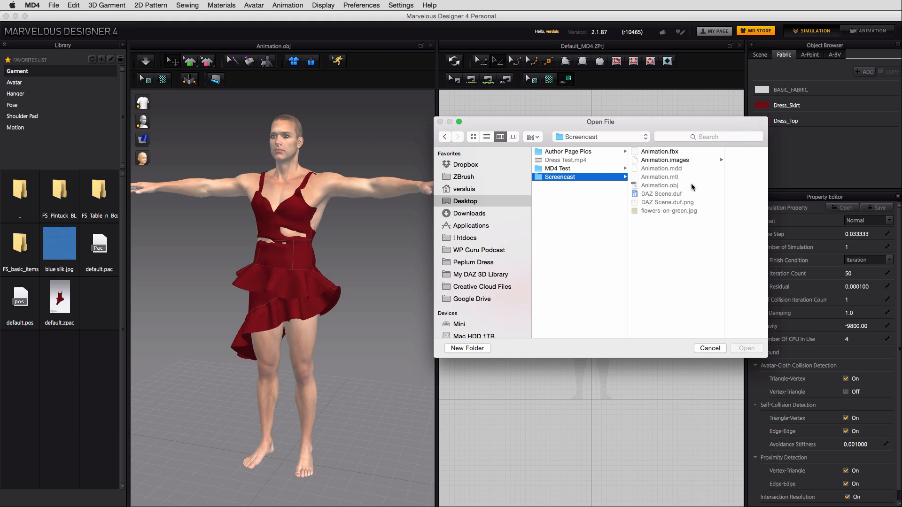
left_click(676, 152)
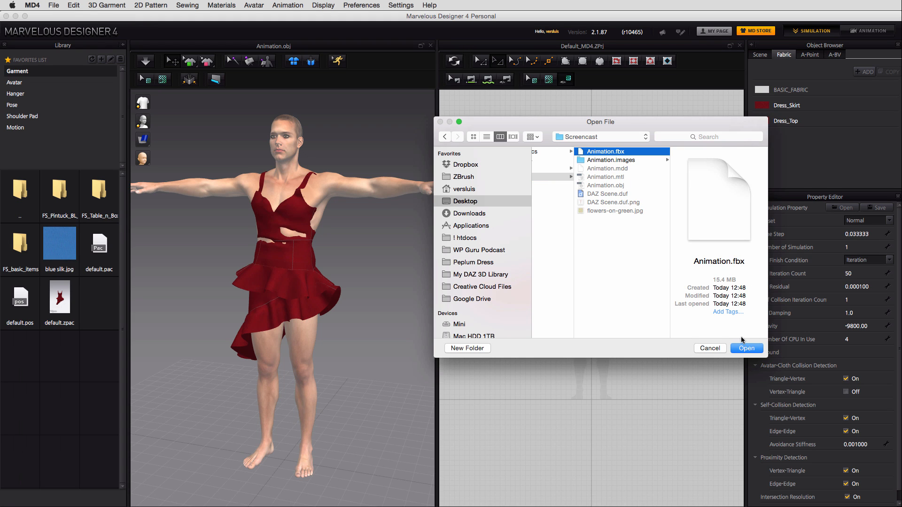
left_click(747, 348)
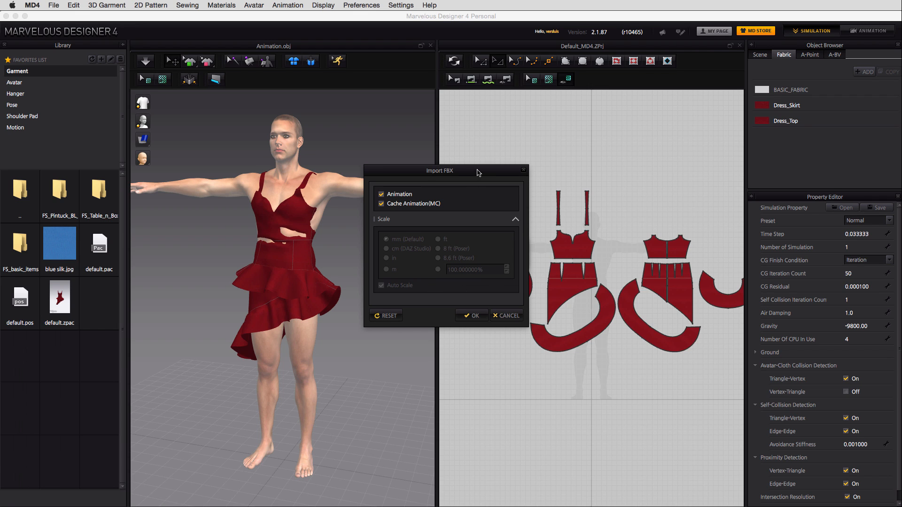
left_click_drag(479, 172, 454, 217)
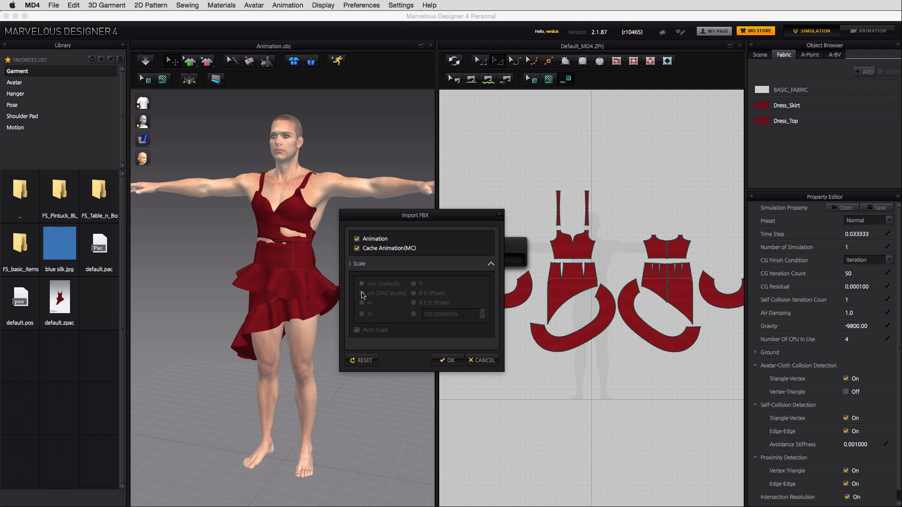
left_click(448, 362)
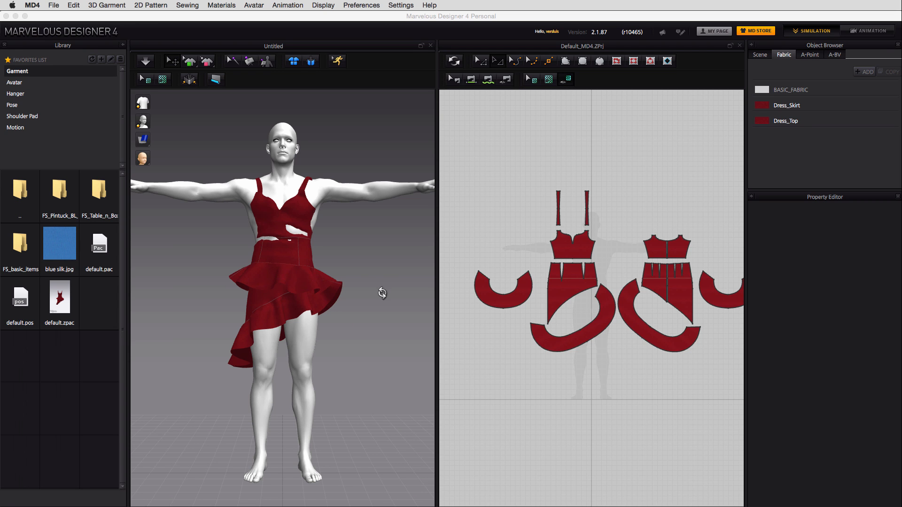
Play back the FBX avatar's motion in Animation mode, rewind it to the start and return to Simulation mode
right_click_drag(381, 294, 385, 345)
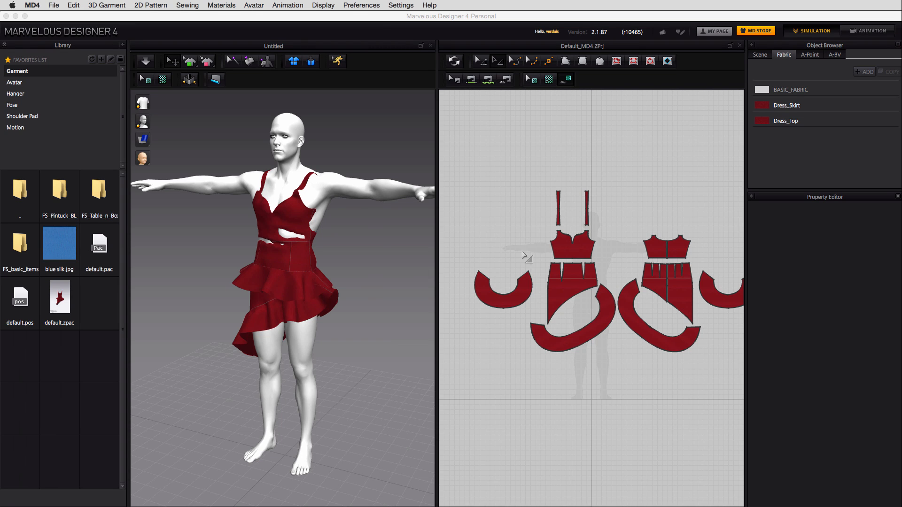
left_click(868, 30)
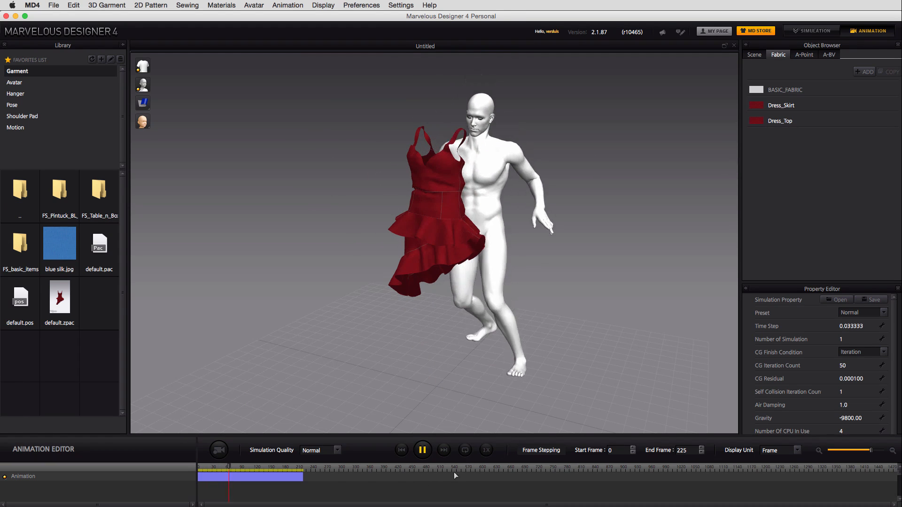
left_click(422, 451)
left_click(402, 450)
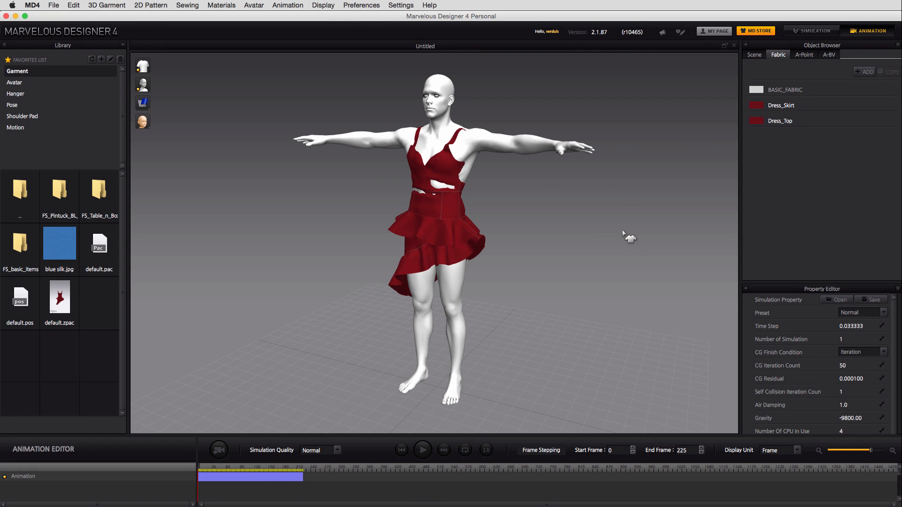
left_click(813, 31)
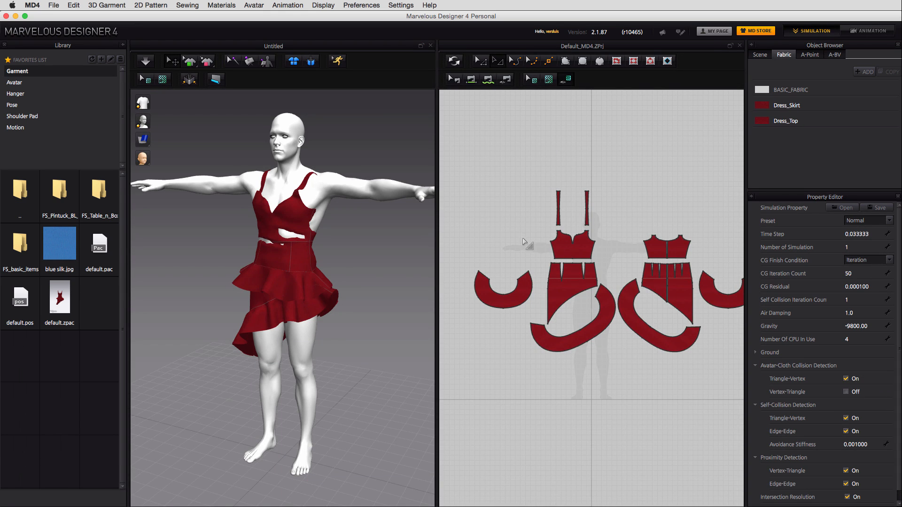
Delete all the dress pattern pieces from the garment
key("super+a")
key("Delete")
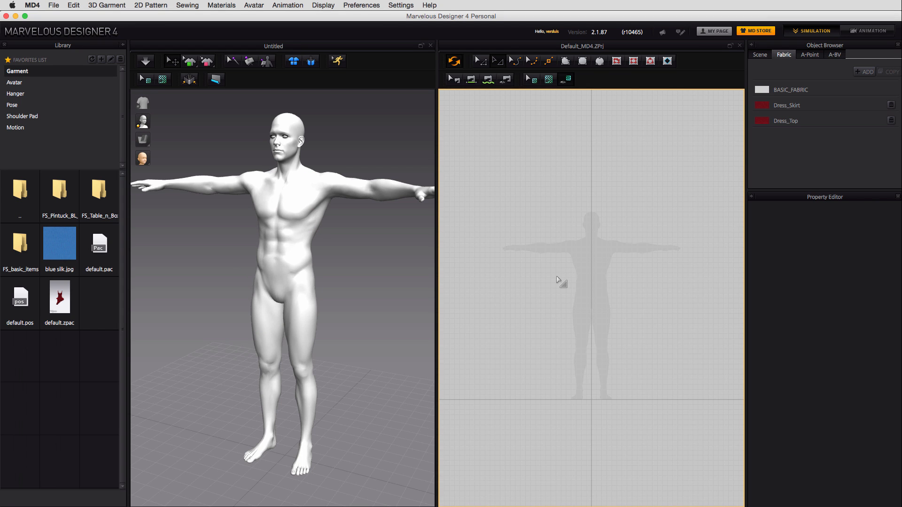
scroll(557, 278, "up", 3)
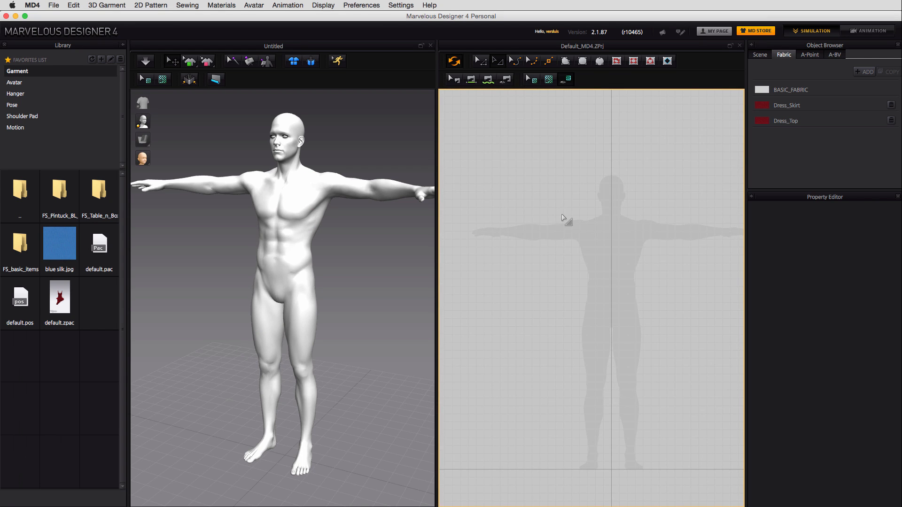
left_click(566, 61)
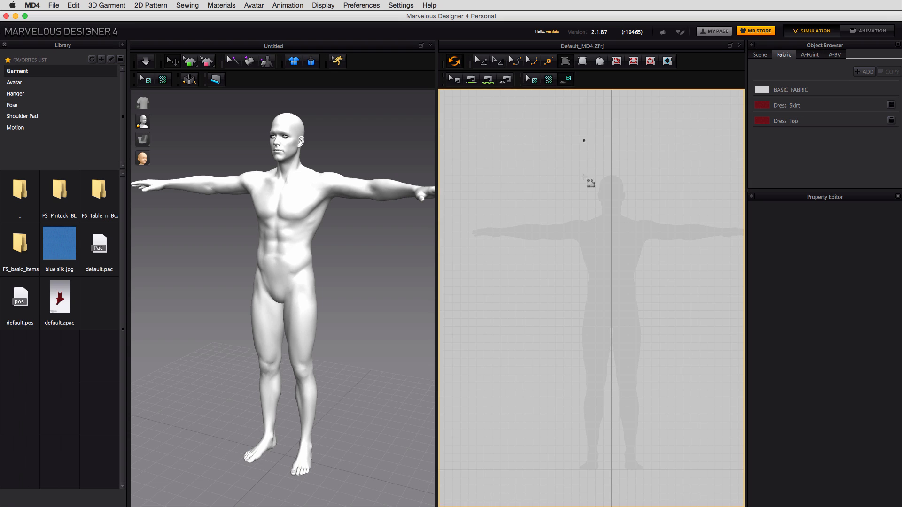
left_click(562, 216)
key("Escape")
Draw a rectangular pattern piece about 526 mm wide and 1008 mm high over the avatar silhouette's torso and upper legs
left_click(584, 63)
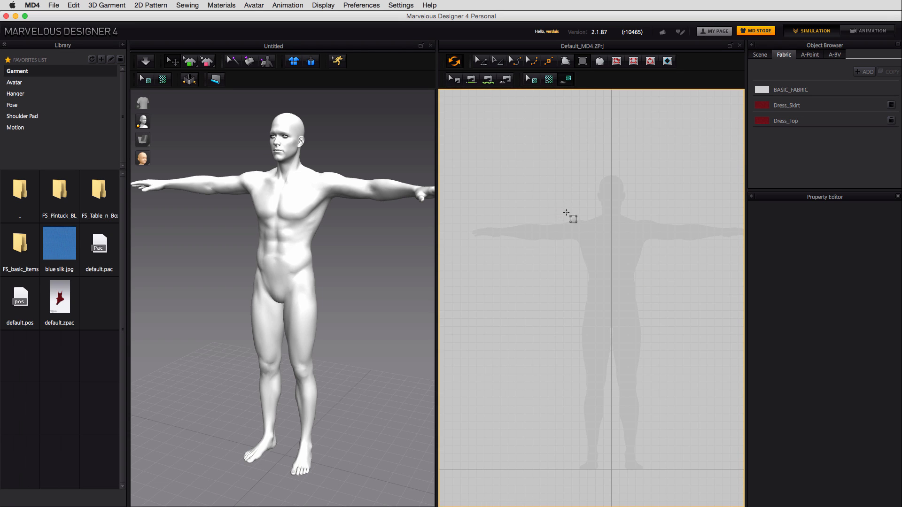
left_click_drag(571, 214, 659, 370)
scroll(604, 237, "down", 2)
scroll(605, 238, "up", 2)
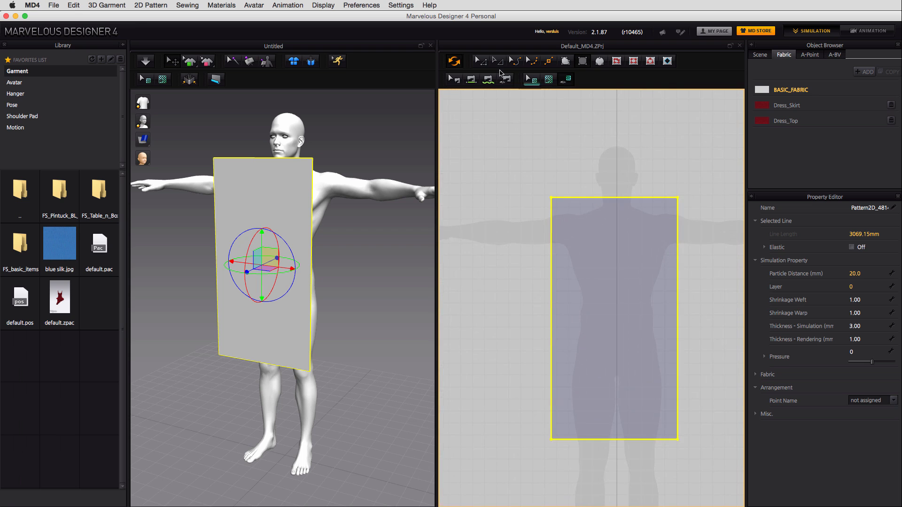
Split the rectangle's top edge uniformly into 3 lines
key("a")
right_click(600, 196)
left_click(615, 231)
left_click(373, 271)
left_click(515, 285)
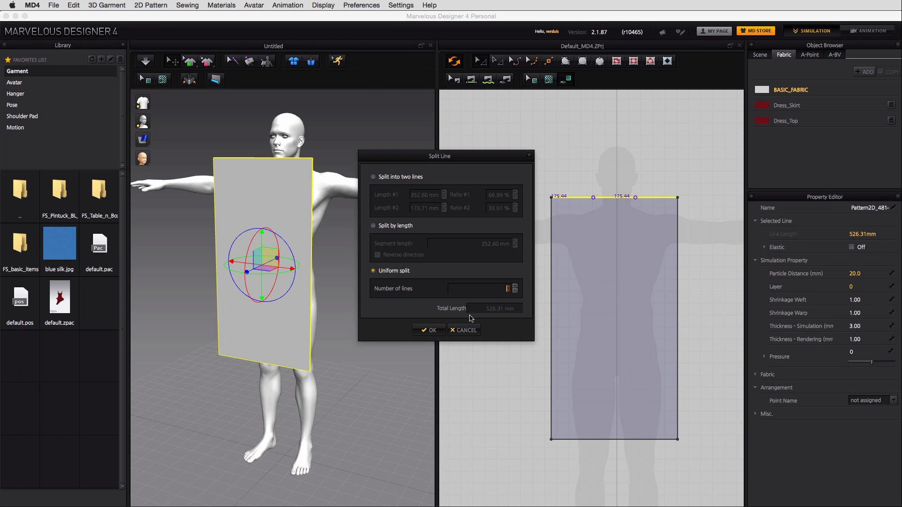
left_click(430, 331)
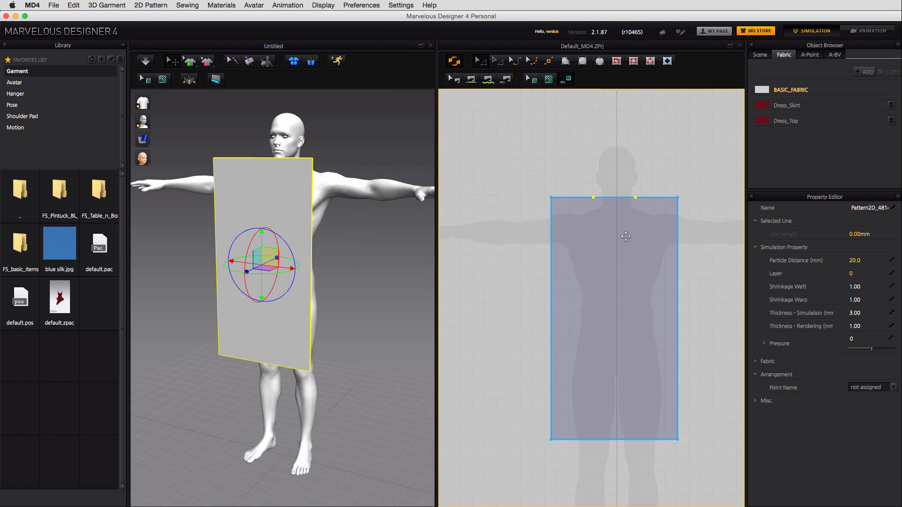
Split both vertical side edges of the rectangle uniformly into 4 lines each
right_click(549, 247)
left_click(563, 285)
left_click(373, 271)
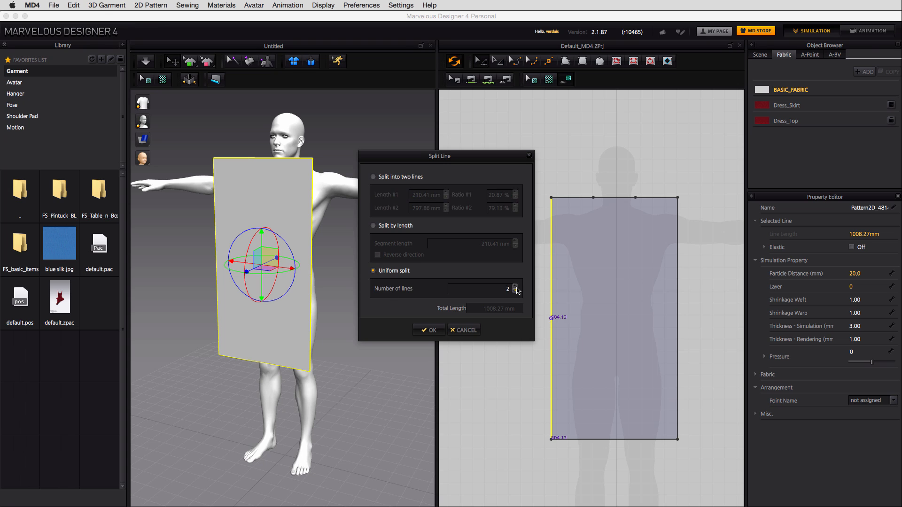
left_click(429, 330)
right_click(677, 256)
left_click(647, 286)
left_click(373, 271)
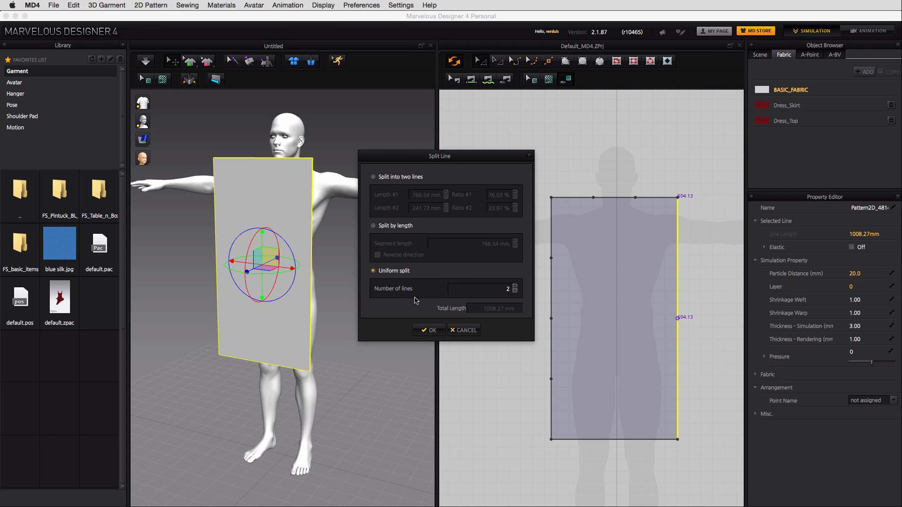
left_click(432, 330)
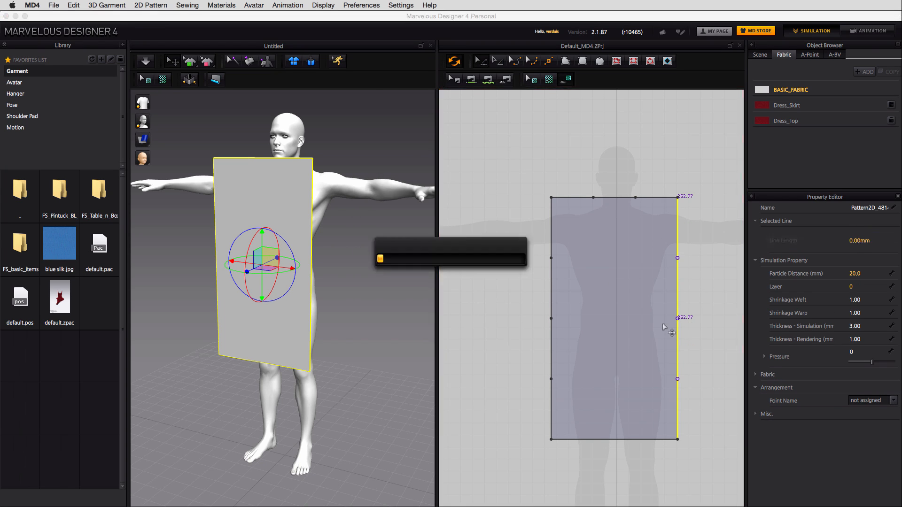
Duplicate the whole rectangular piece and place the copy beside the original, level with it, in the 2D pattern view
left_click(639, 318)
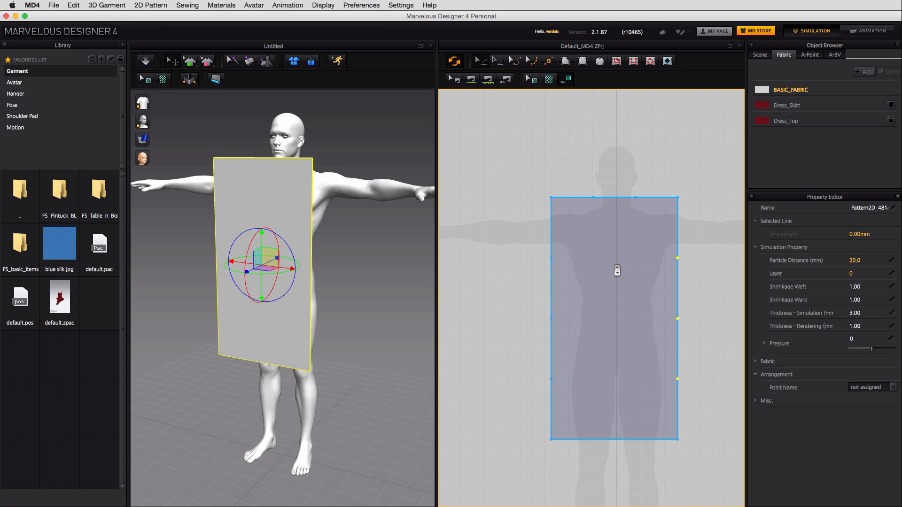
scroll(617, 271, "down", 5)
left_click(498, 62)
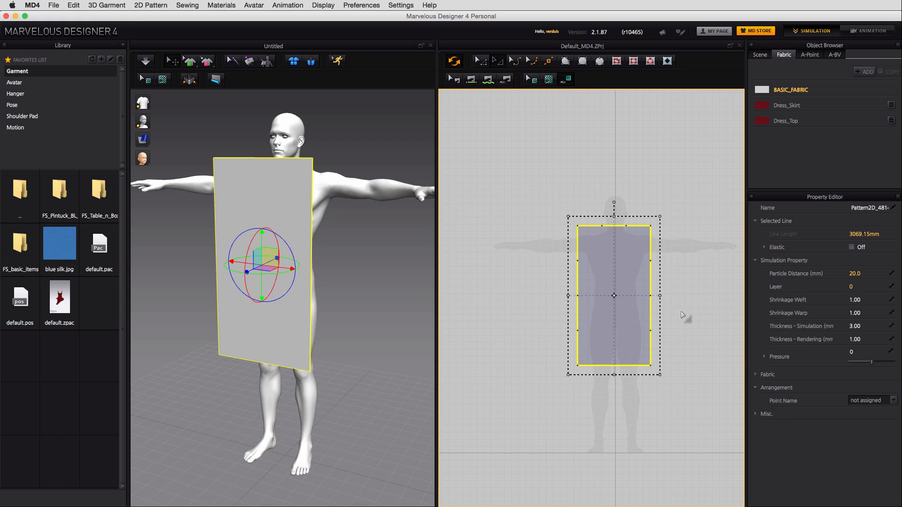
key("super+v")
left_click(710, 300, "shift")
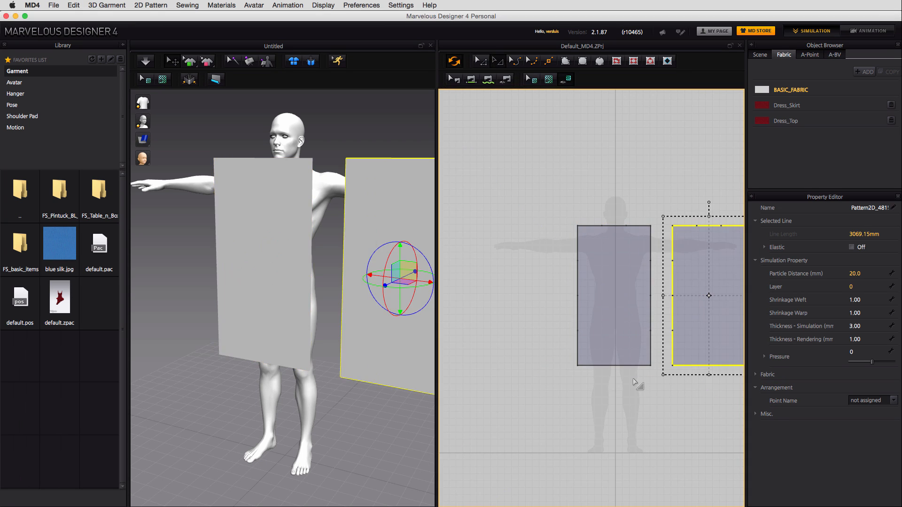
middle_click_drag(663, 386, 595, 382)
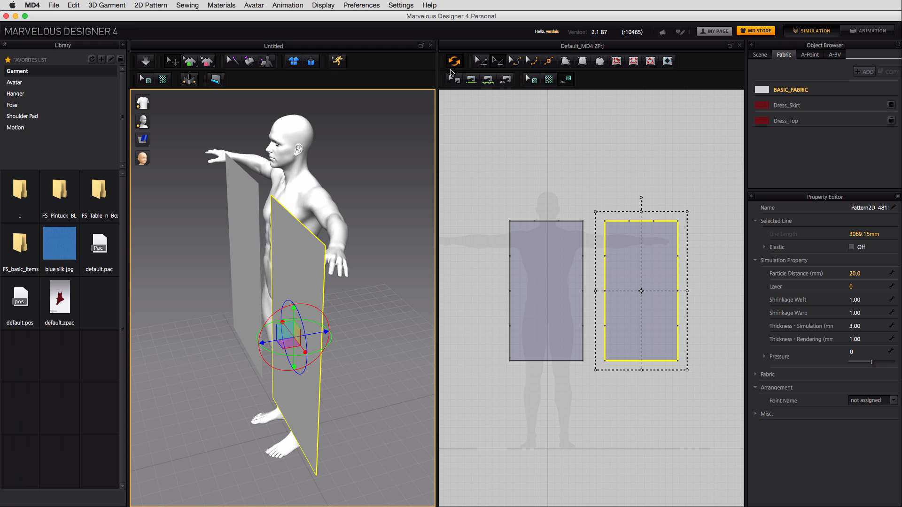
Move the duplicated piece behind the avatar's back in the 3D view, lined up with the front piece
right_click_drag(360, 330, 362, 310)
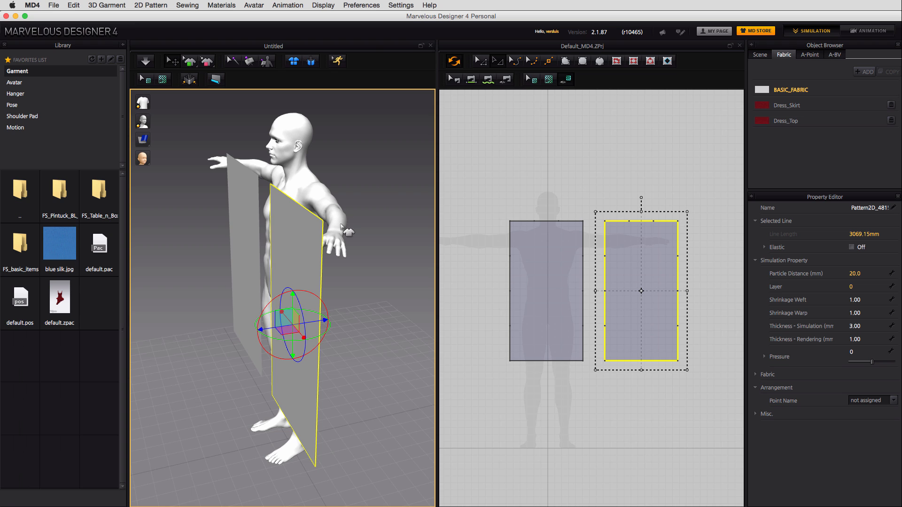
right_click_drag(373, 329, 334, 331)
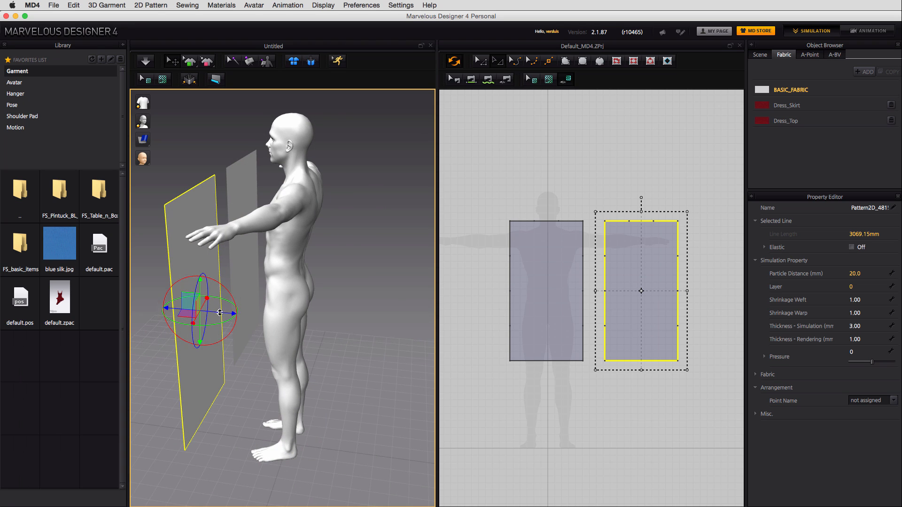
right_click_drag(218, 312, 235, 292)
left_click_drag(219, 320, 334, 261)
right_click_drag(334, 261, 327, 308)
mouse_move(356, 258)
left_mouse_down()
mouse_move(335, 258)
mouse_move(343, 258)
left_mouse_up()
right_click_drag(341, 285, 394, 288)
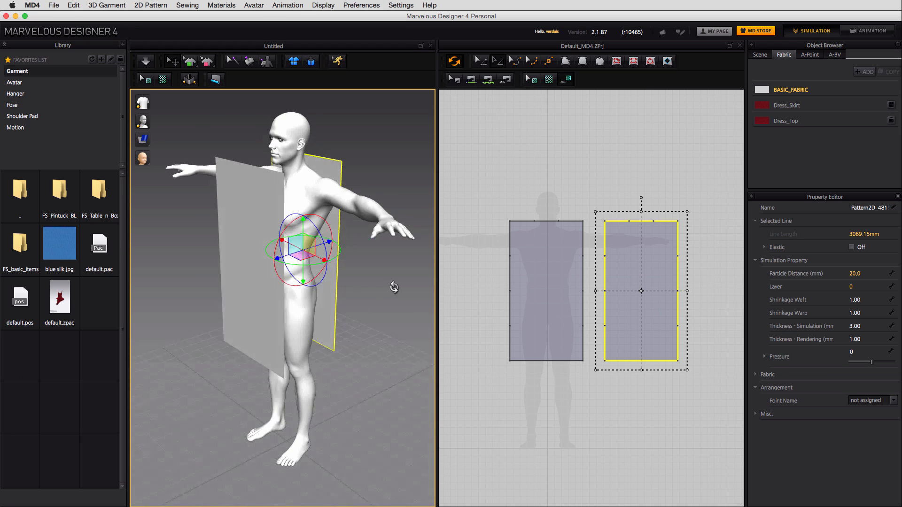
Select the front piece in the 3D view and move it closer to the avatar's body
left_click(261, 294)
right_click_drag(328, 315, 305, 324)
left_click(255, 274)
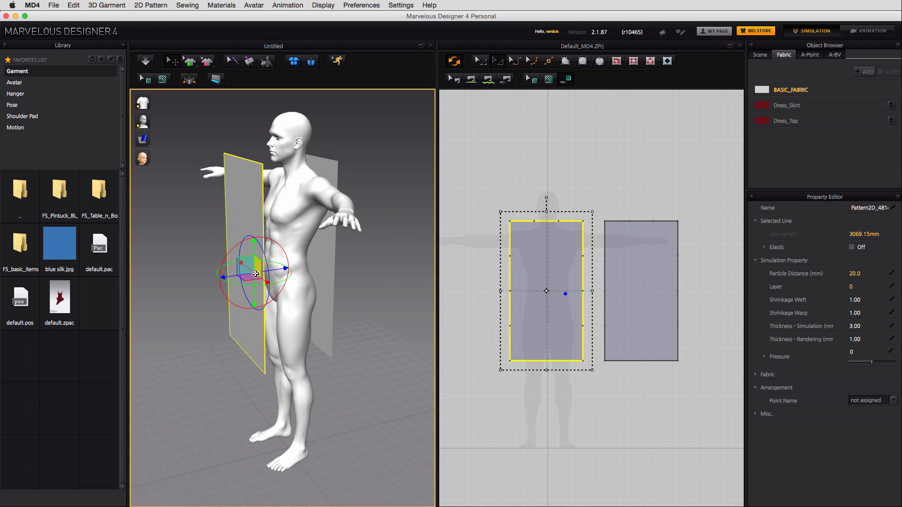
mouse_move(277, 269)
left_mouse_down()
mouse_move(303, 262)
mouse_move(293, 265)
left_mouse_up()
right_click_drag(316, 294, 402, 363)
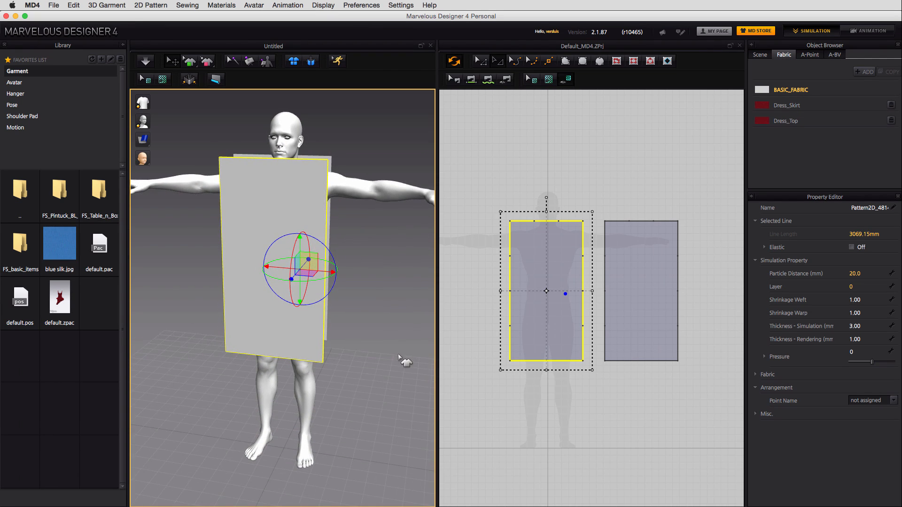
Flip the back piece horizontally in the 3D view and clear the selection
right_click_drag(346, 317, 328, 248)
left_click(327, 246)
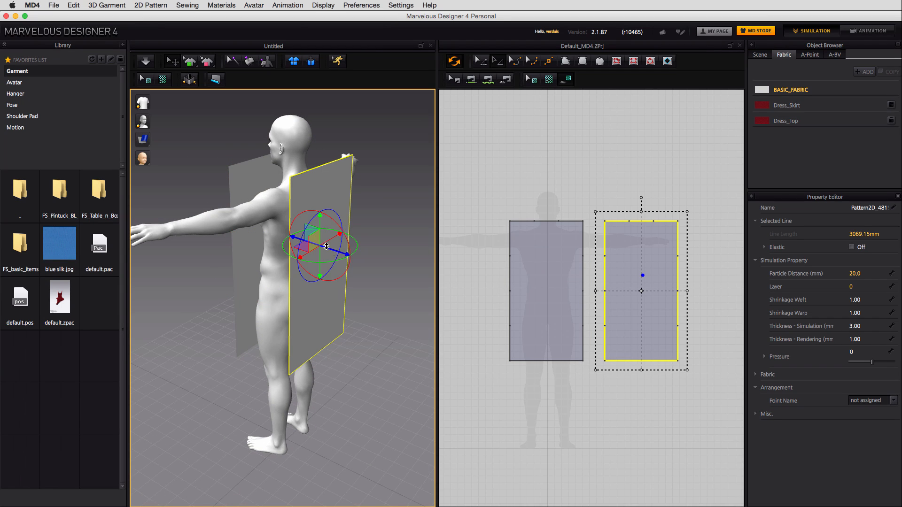
right_click(329, 314)
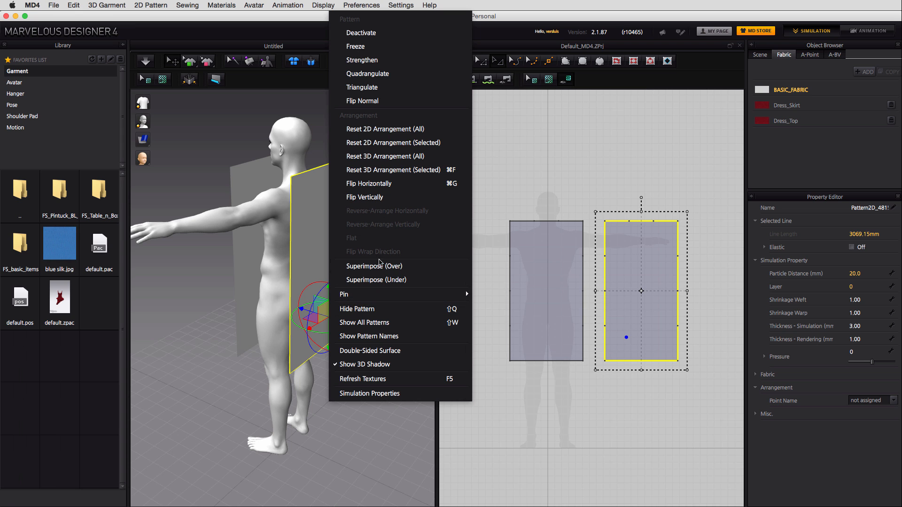
left_click(414, 184)
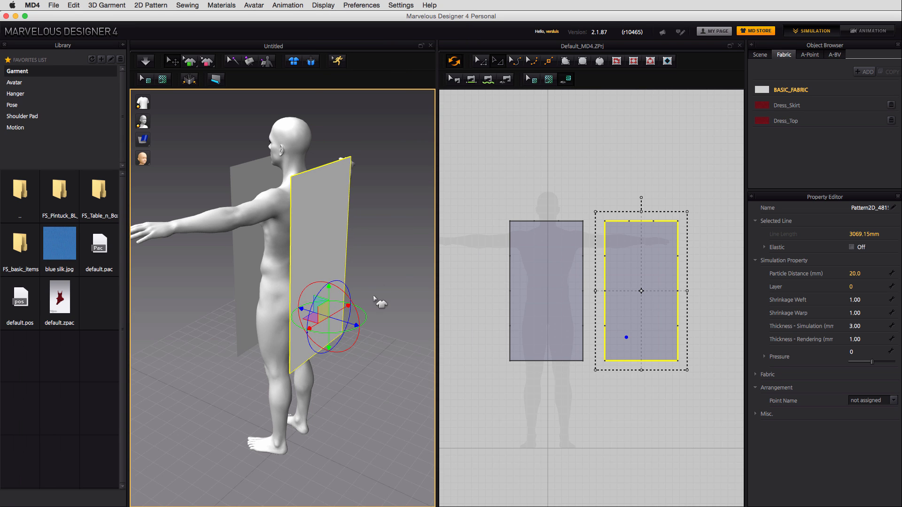
right_click_drag(379, 302, 399, 298)
left_click(324, 185)
left_click(486, 132)
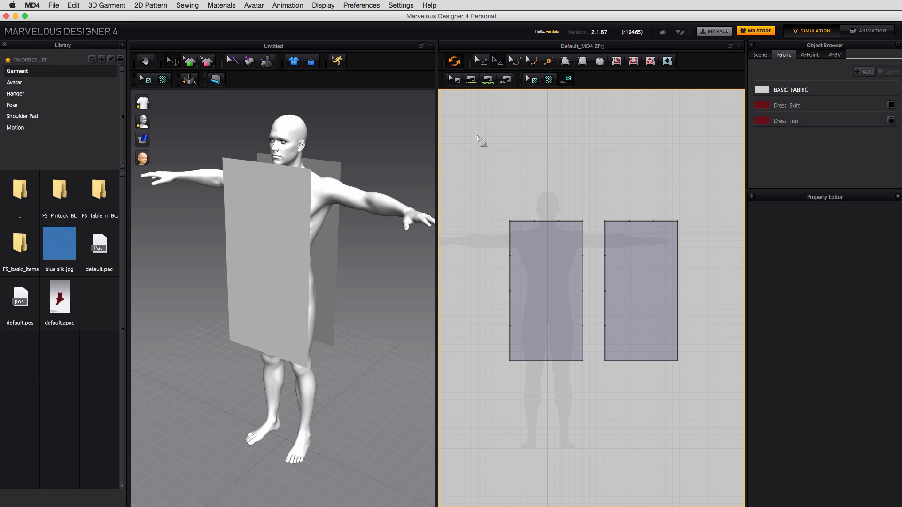
Sew the outer top segments of the front piece to the matching ones of the back piece as two shoulder seams, using segment sewing
left_click(472, 79)
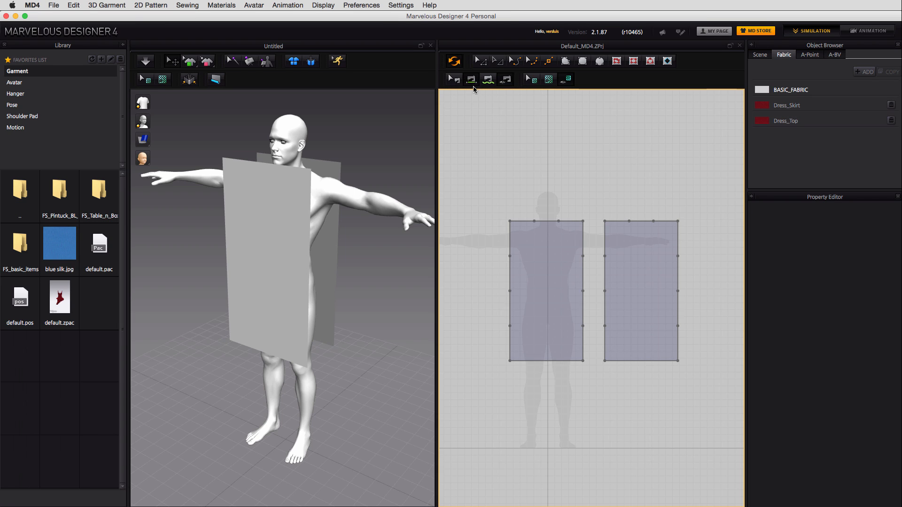
left_click(532, 221)
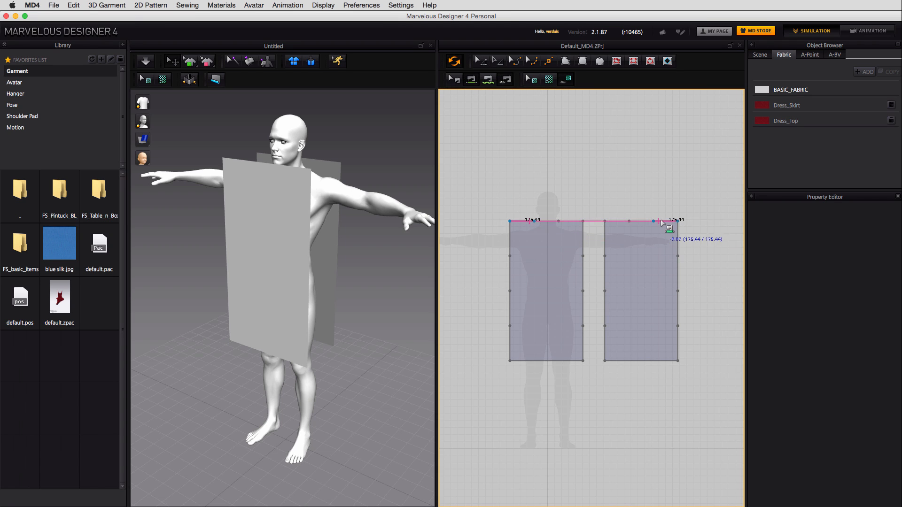
left_click(663, 221)
right_click_drag(382, 343, 447, 329)
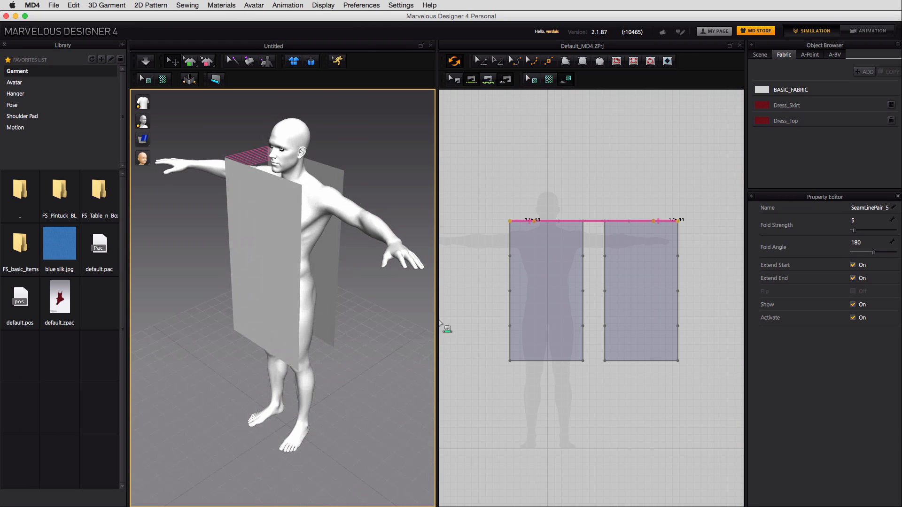
left_click(622, 223)
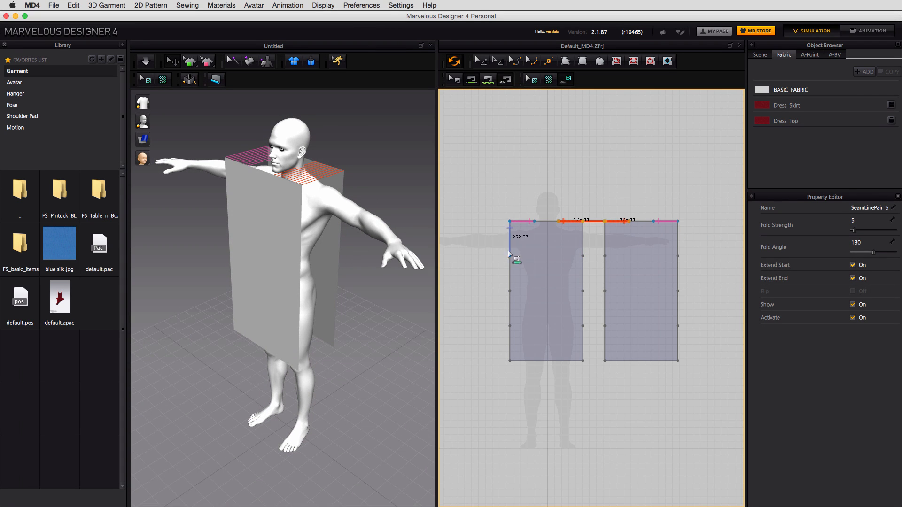
Sew the second and third side segments of the front piece to the back piece on both sides, leaving the armholes and hem segments open
left_click(509, 264)
left_click(680, 266)
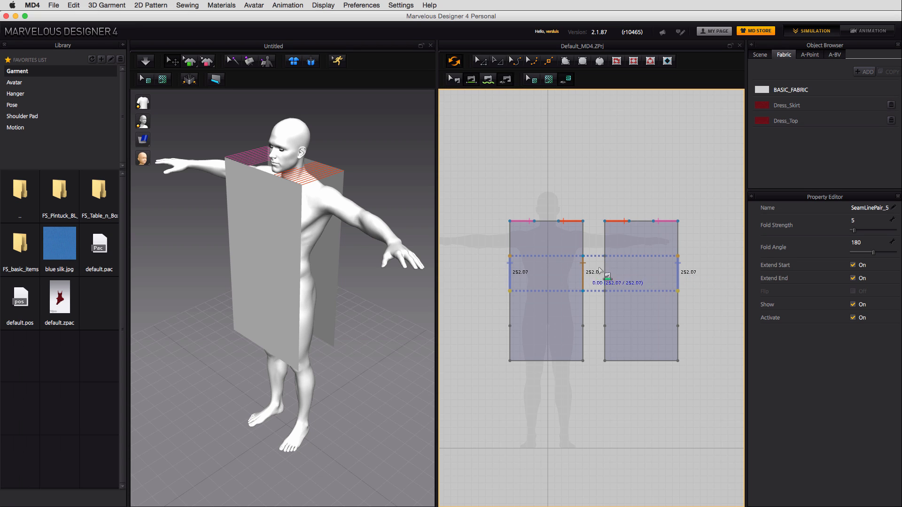
left_click(605, 269)
left_click(510, 303)
left_click(678, 303)
left_click(584, 303)
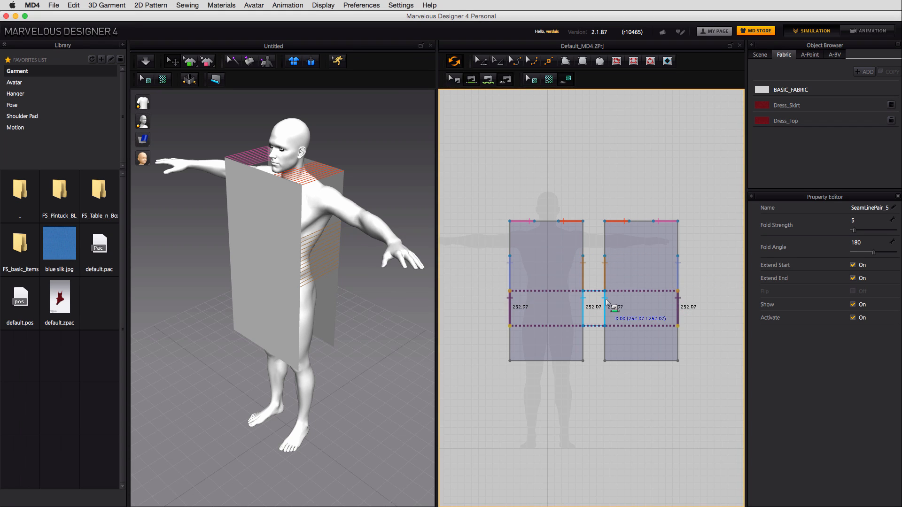
left_click(605, 302)
right_click_drag(346, 342, 378, 360)
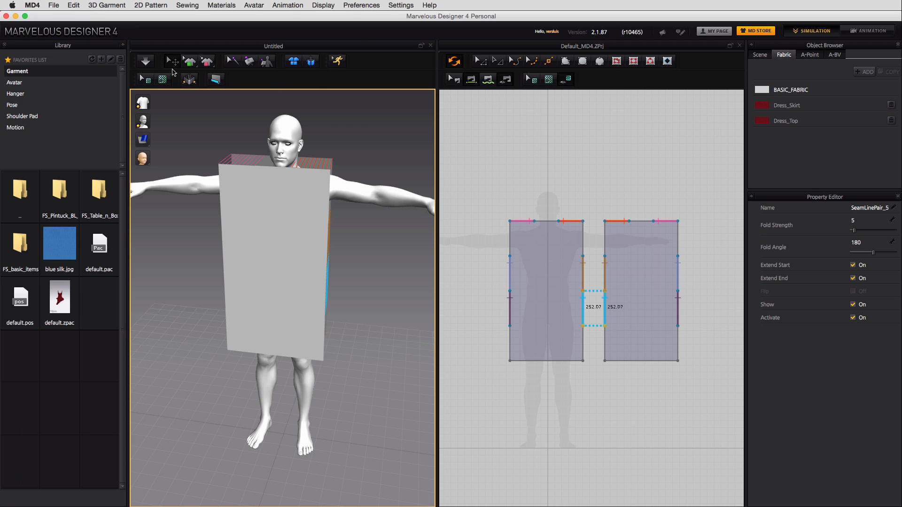
Simulate the sewn garment on the avatar and check the drape from several angles
left_click(146, 62)
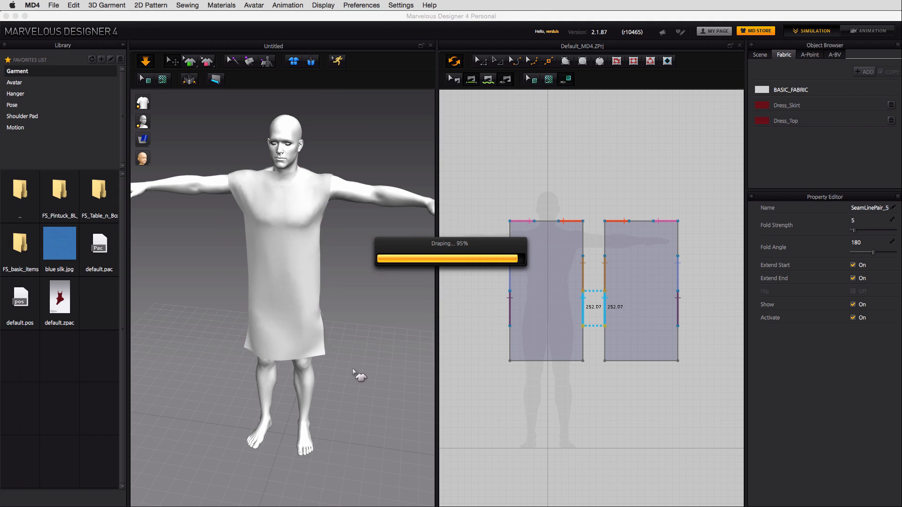
right_click_drag(358, 375, 315, 327)
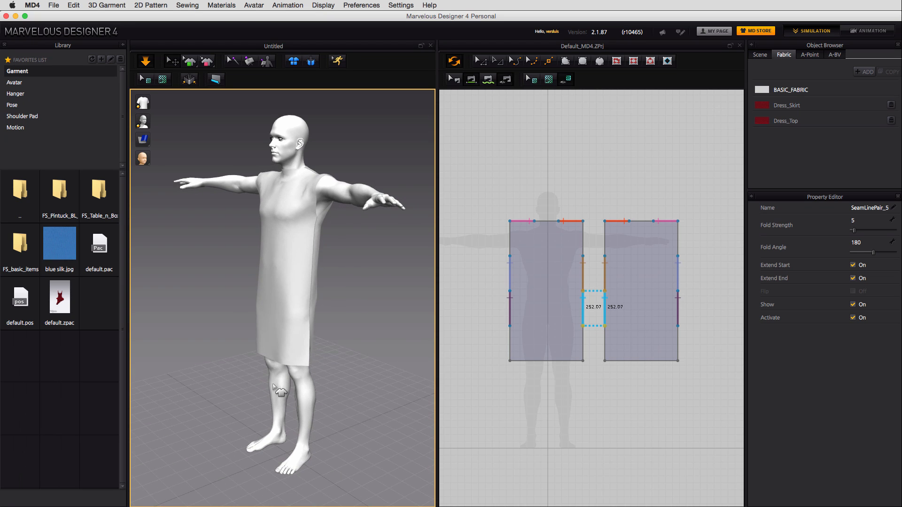
mouse_move(280, 391)
right_mouse_down()
mouse_move(379, 376)
mouse_move(308, 387)
mouse_move(288, 380)
right_mouse_up()
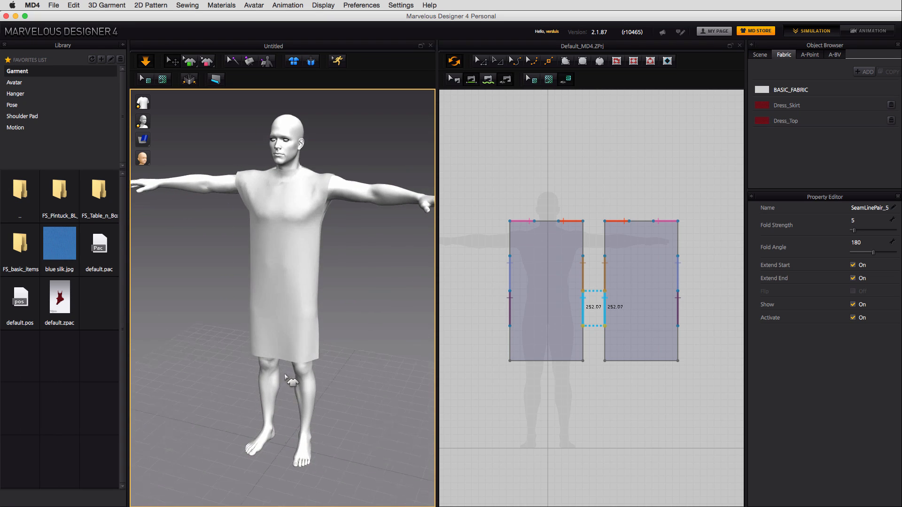
Reset the garment's 3D arrangement and move both the front and back pieces closer to the avatar's body
left_click(312, 62)
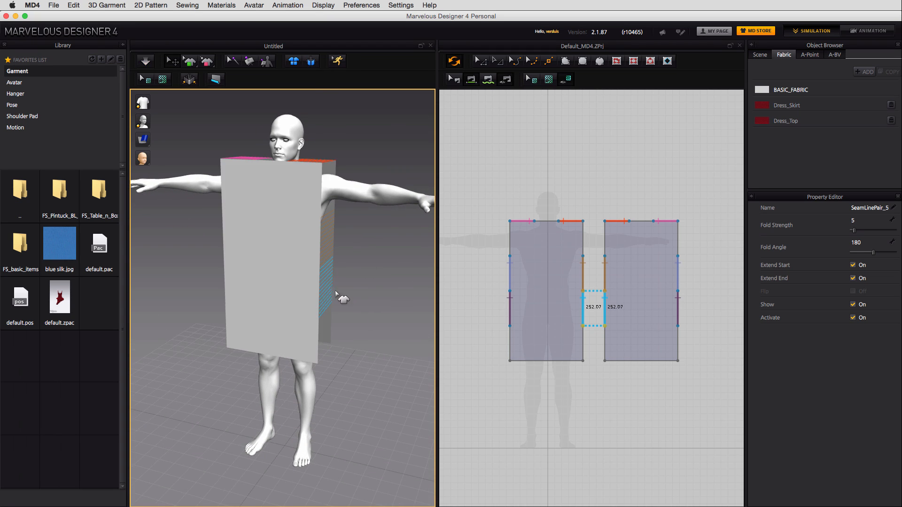
left_click(285, 294)
right_click_drag(312, 301, 337, 298)
left_click_drag(312, 284, 317, 284)
right_click_drag(328, 310, 202, 301)
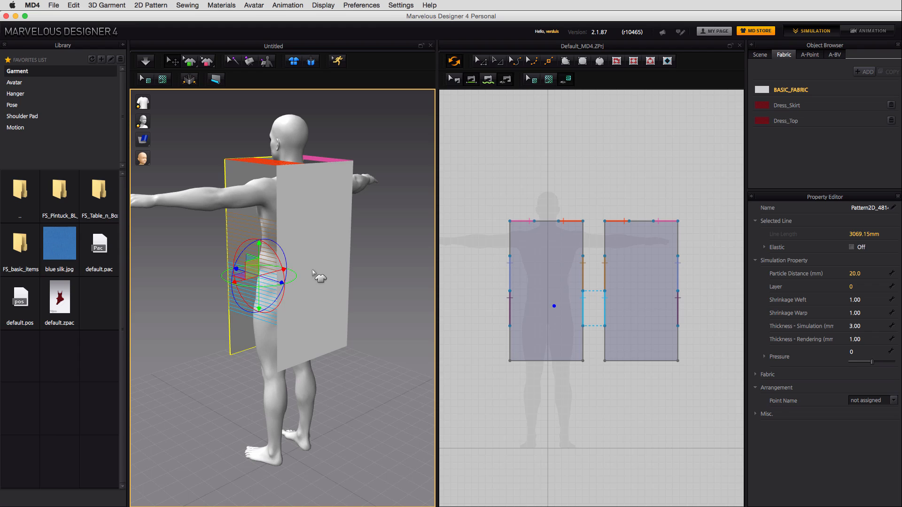
left_click(319, 273)
left_click_drag(322, 267, 311, 270)
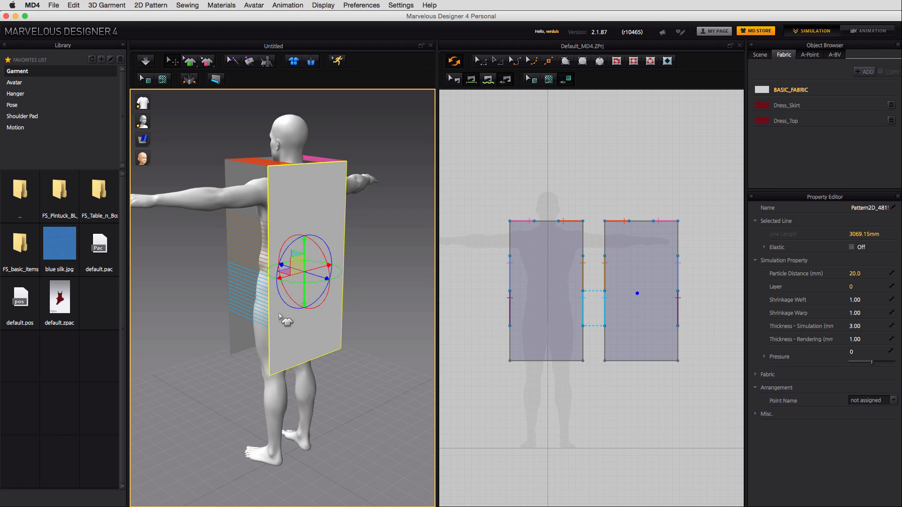
right_click_drag(286, 322, 278, 191)
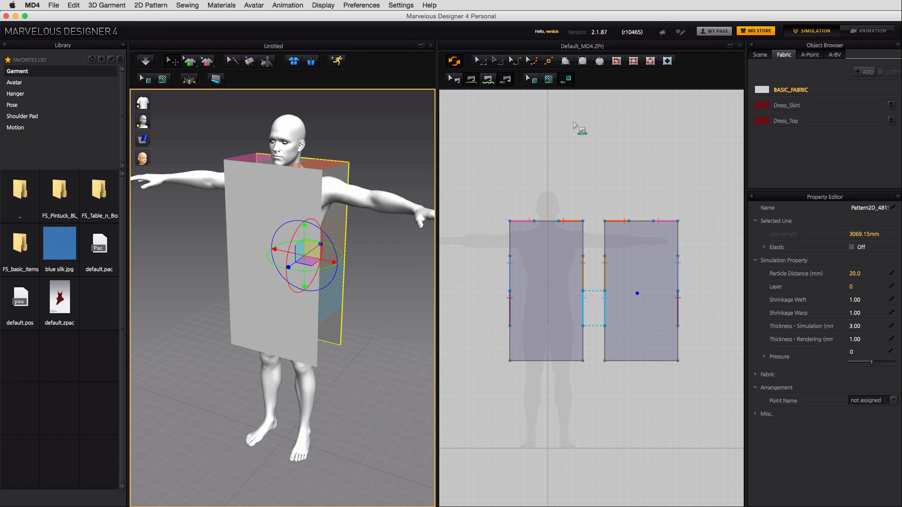
Curve the front piece's middle top edge into a deep neckline and the back piece's into a shallower one, and drape the garment
left_click(516, 61)
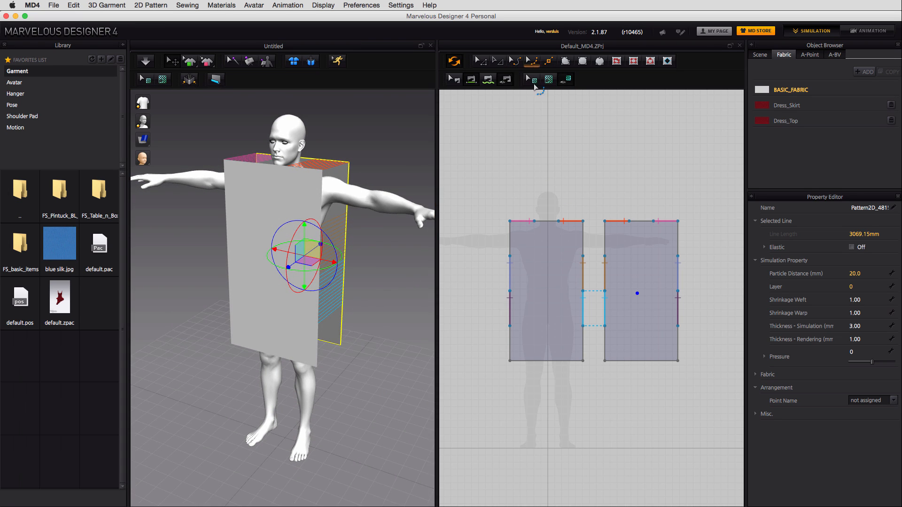
left_click_drag(546, 221, 547, 243)
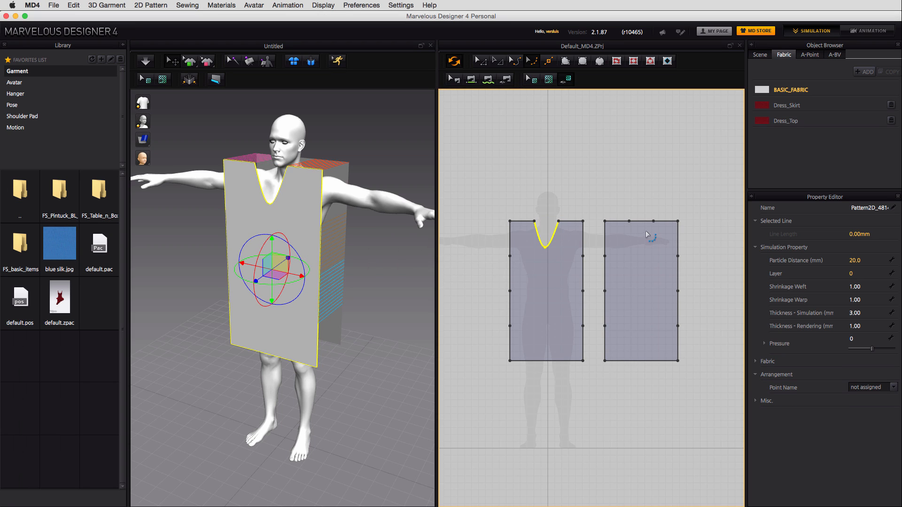
left_click_drag(642, 222, 647, 230)
mouse_move(293, 373)
right_mouse_down()
mouse_move(344, 376)
mouse_move(306, 385)
right_mouse_up()
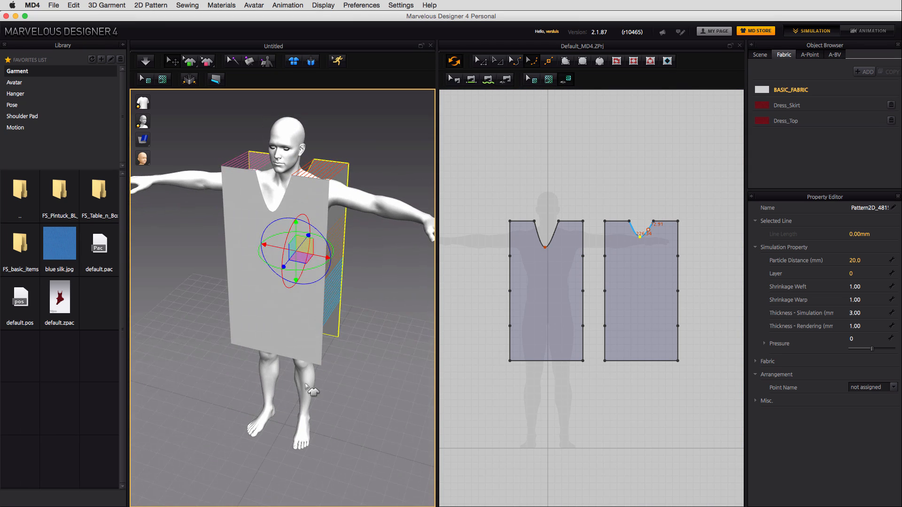
left_click(145, 62)
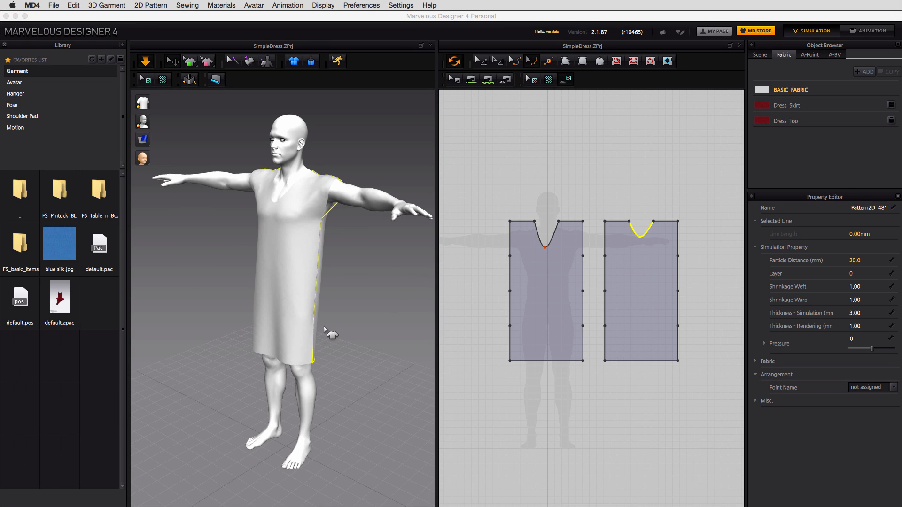
Add a new fabric and give it the texture flowers-on-green.jpg from the Screencast folder on the Desktop
left_click(863, 71)
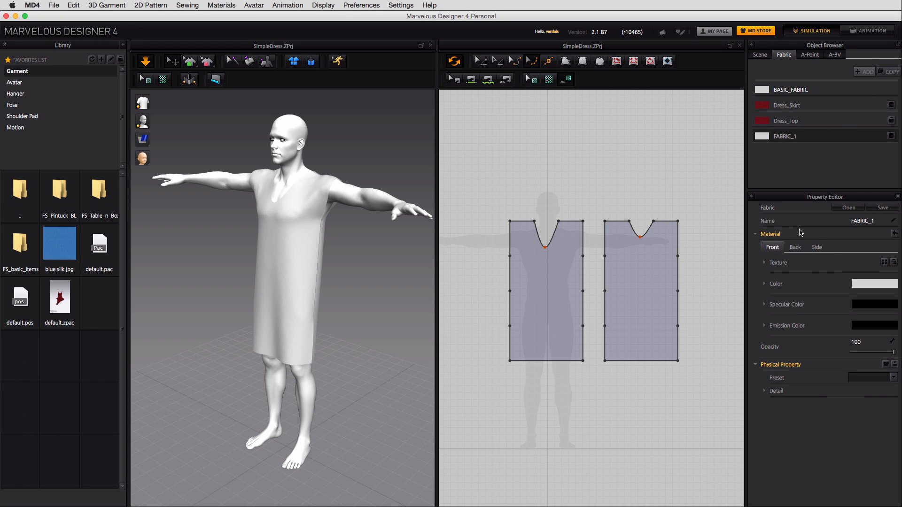
left_click(884, 262)
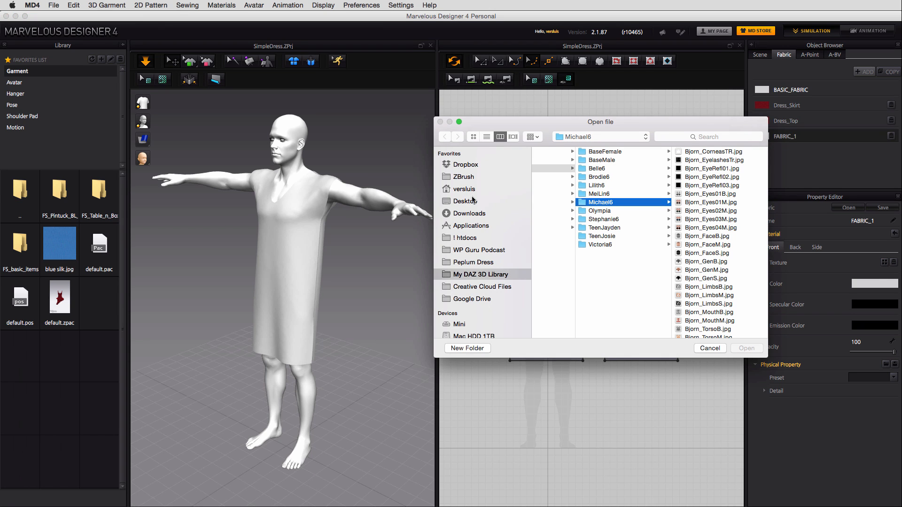
left_click(473, 201)
left_click(588, 178)
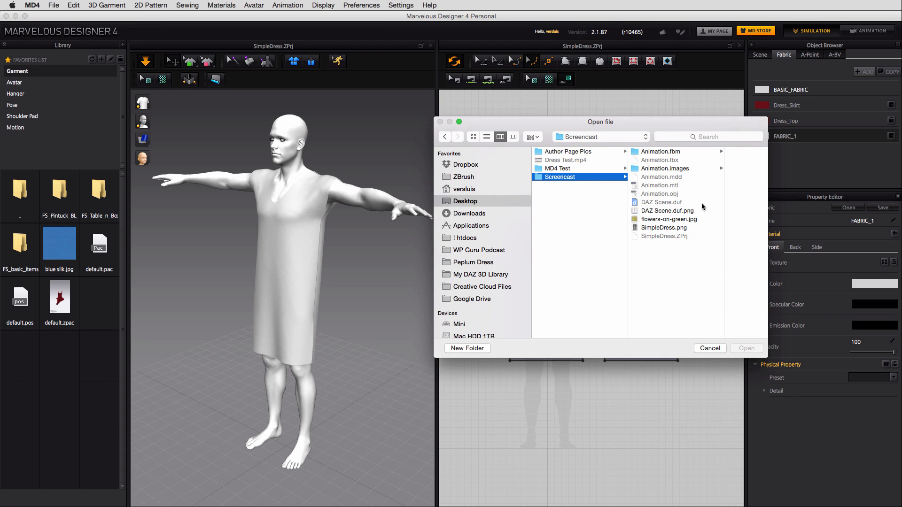
left_click(695, 222)
left_click(747, 348)
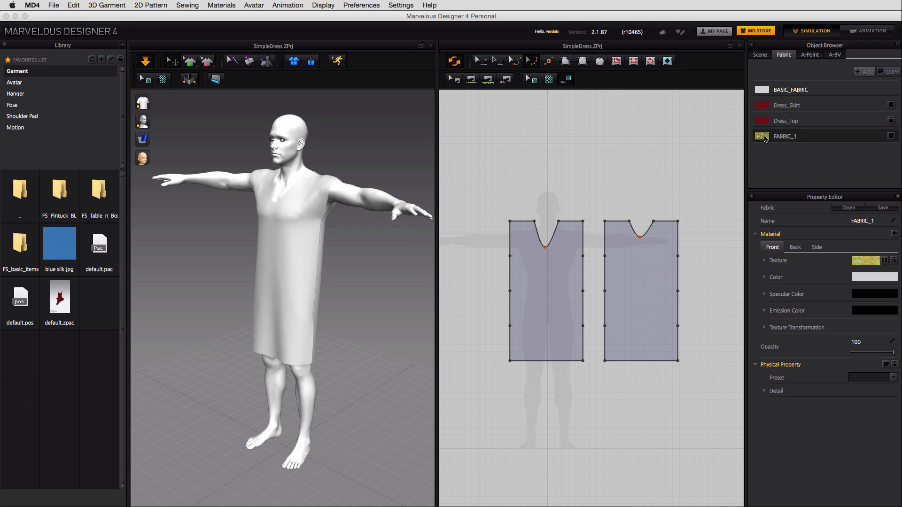
Apply the floral fabric FABRIC_1 to both the back and front pattern pieces
left_click_drag(765, 139, 633, 297)
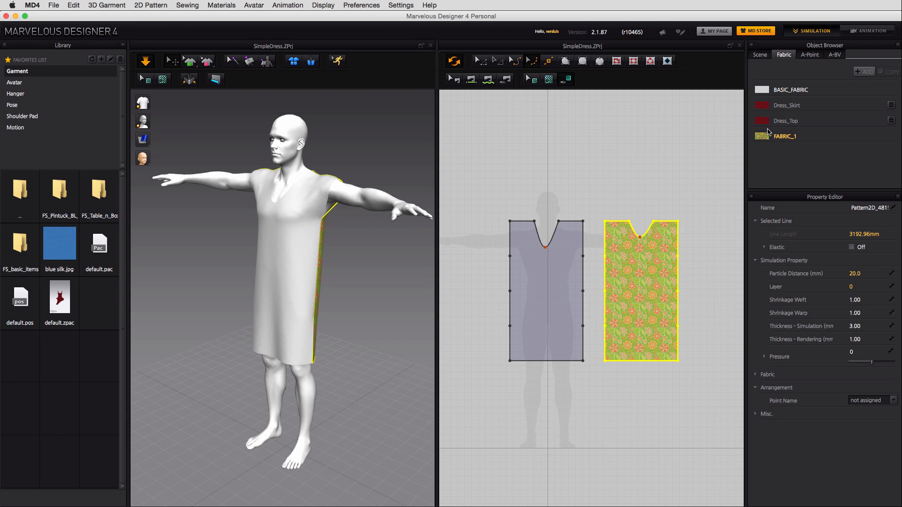
left_click_drag(569, 286, 570, 290)
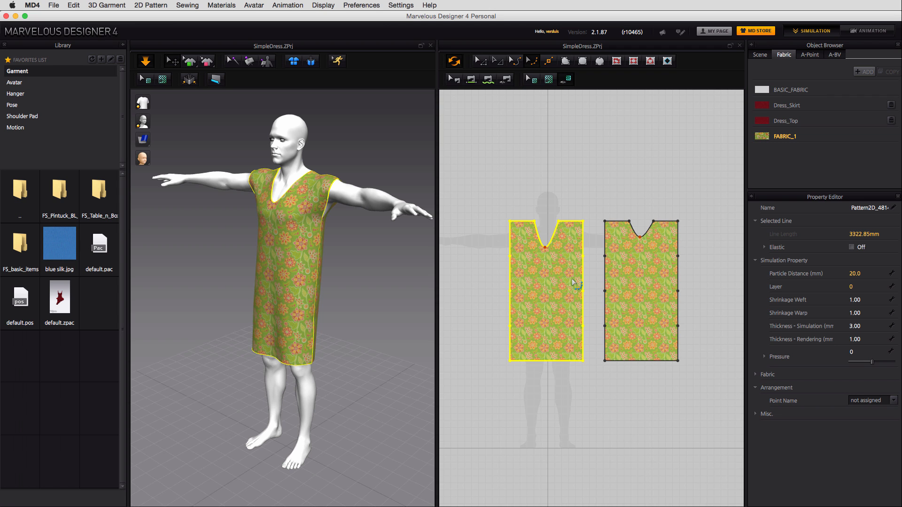
right_click_drag(325, 343, 379, 370)
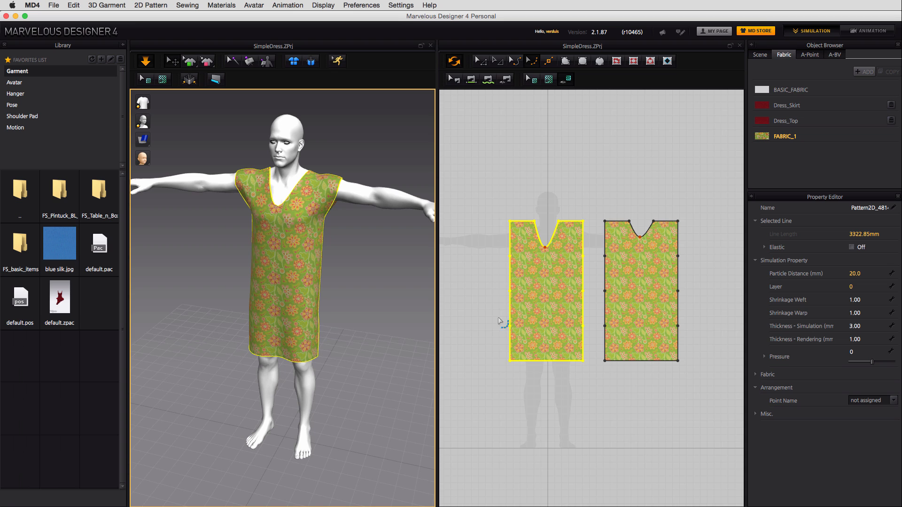
right_click_drag(393, 302, 380, 295)
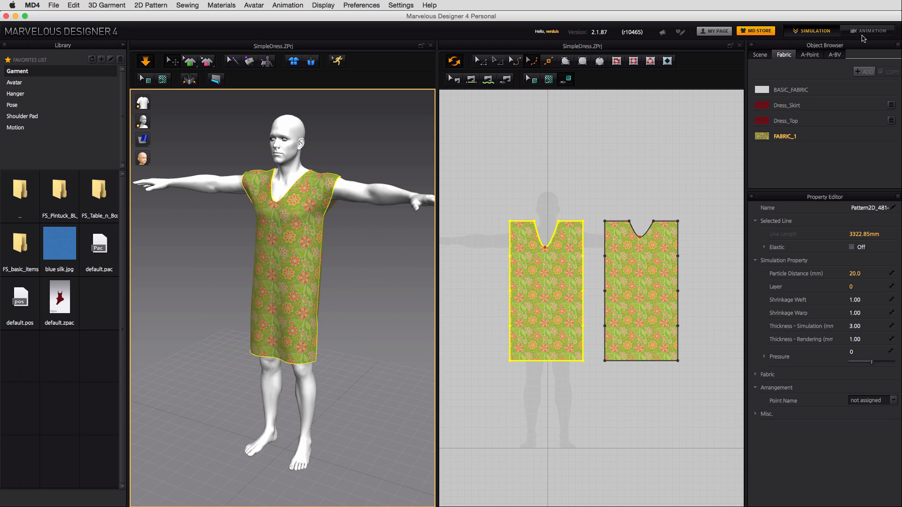
Switch to animation mode and set the simulation quality to Complete
left_click(869, 34)
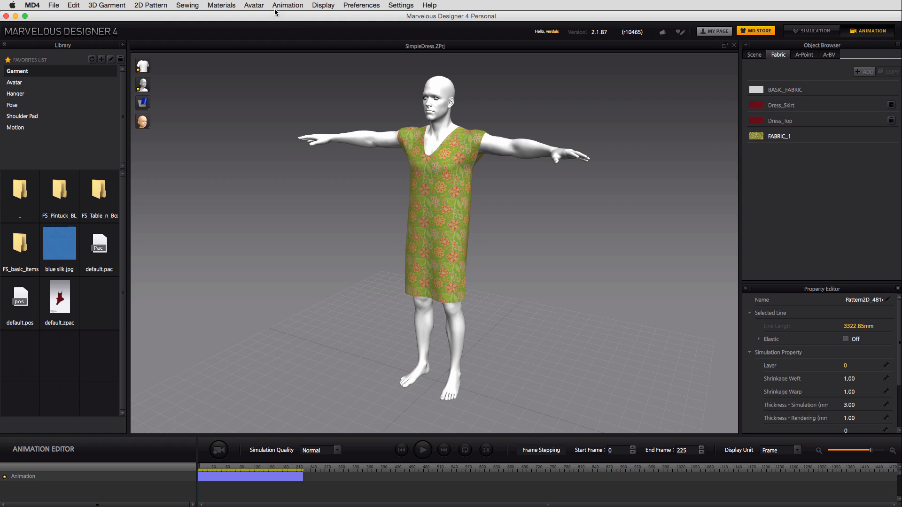
left_click(337, 451)
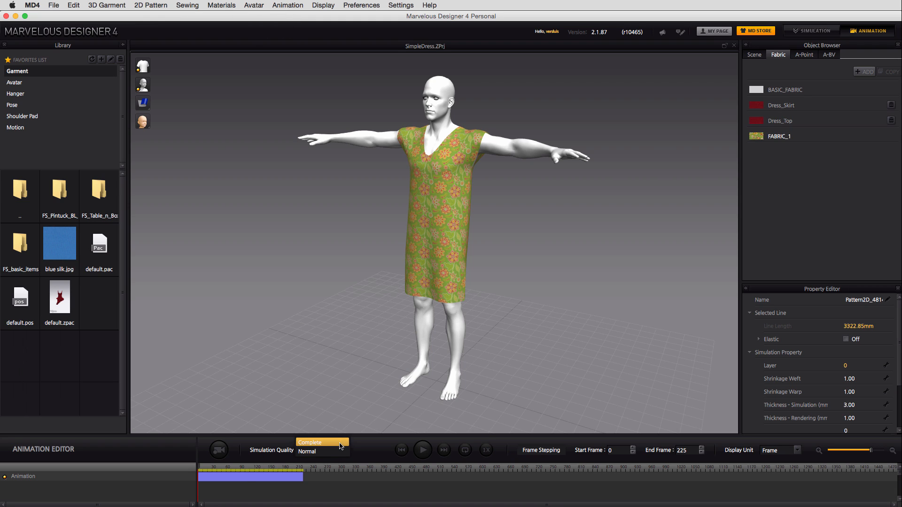
left_click(341, 444)
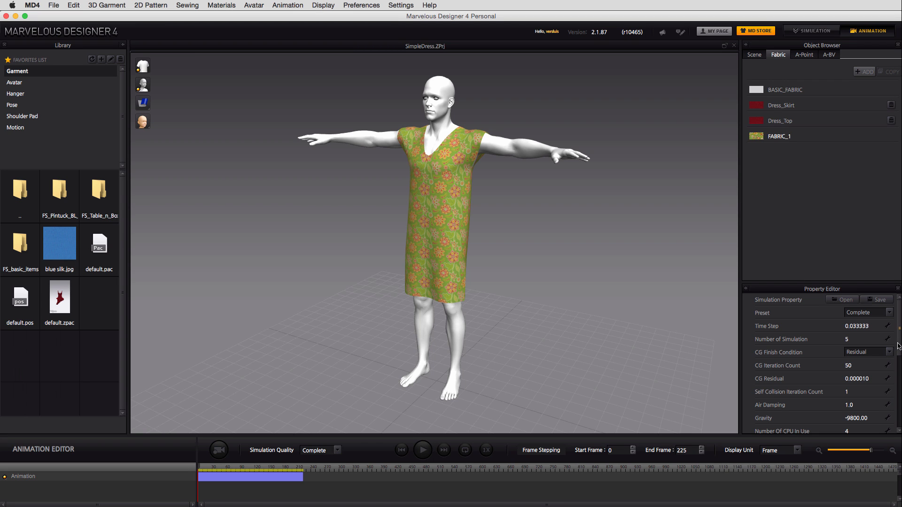
mouse_move(898, 347)
left_mouse_down()
mouse_move(896, 420)
mouse_move(897, 335)
left_mouse_up()
Record the cloth simulation over the avatar's animation
left_click(292, 6)
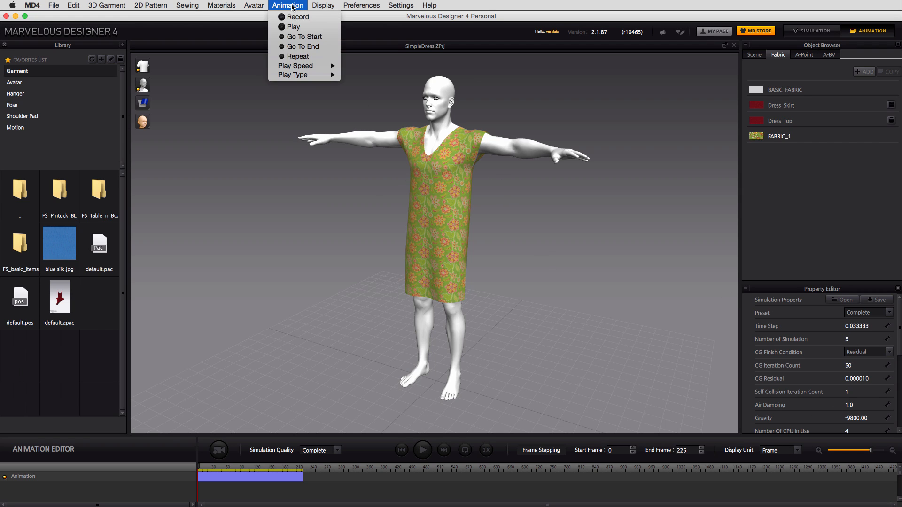
left_click(312, 18)
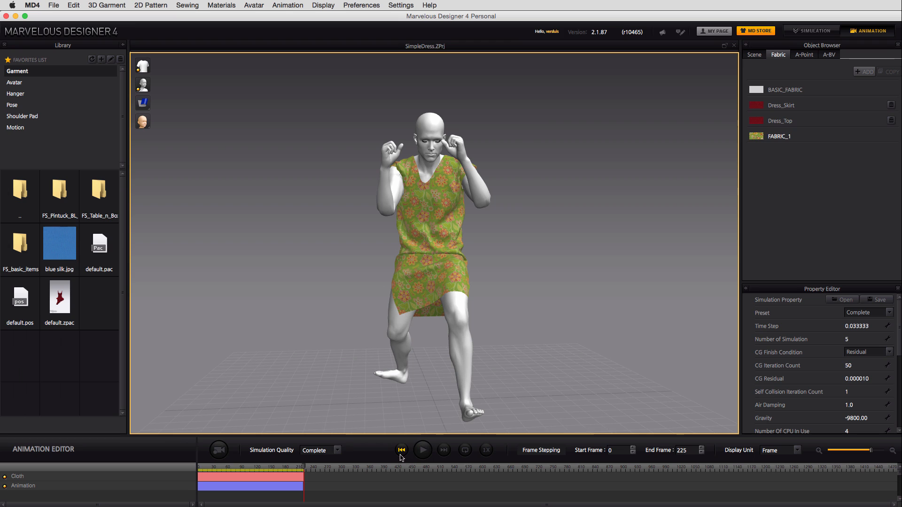
Start an OBJ sequence export named Sequence.obj in the Screencast folder on the Desktop
left_click(56, 7)
mouse_move(78, 88)
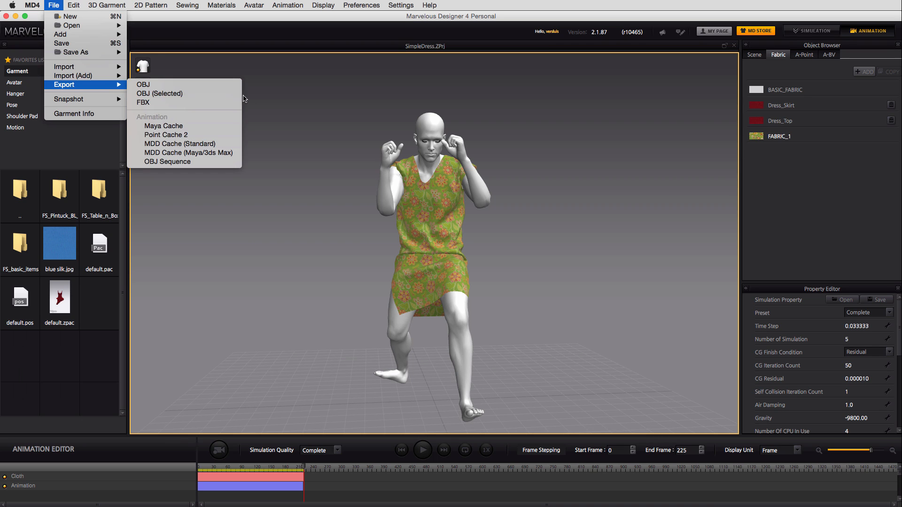
left_click(207, 167)
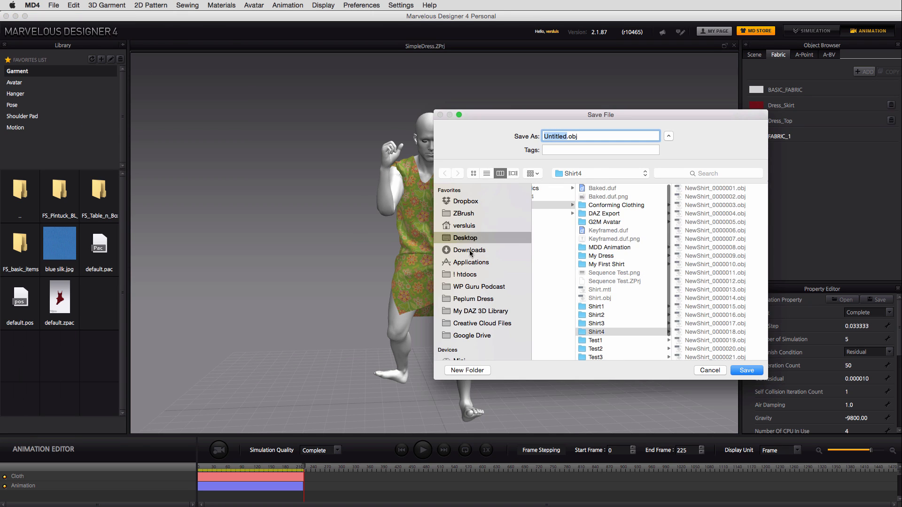
type("Sequence")
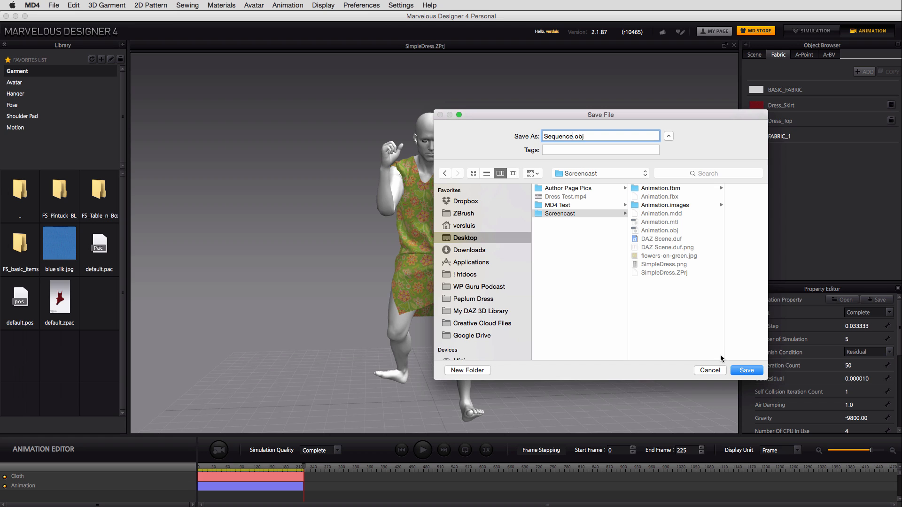
left_click(747, 370)
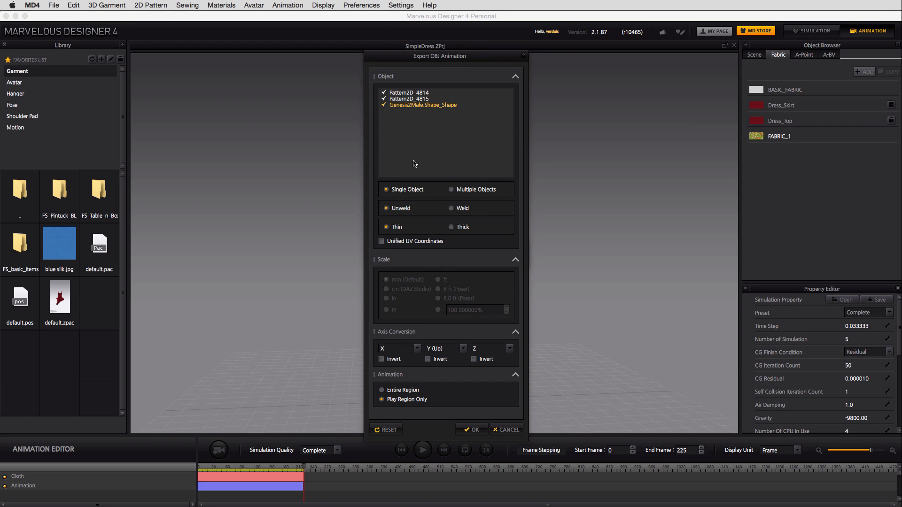
Exclude the Genesis2Male avatar shape, keep both dress patterns, and export the OBJ animation for the entire region
left_click_drag(471, 62, 601, 67)
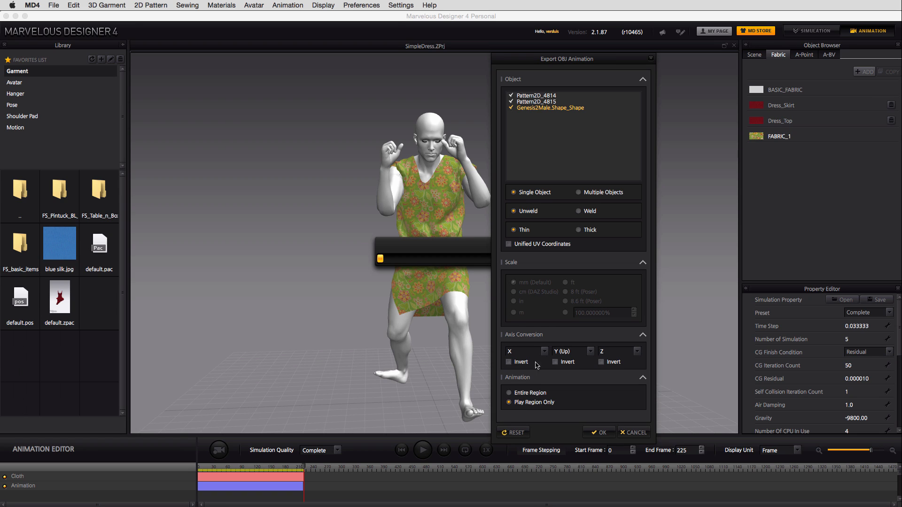
left_click(511, 109)
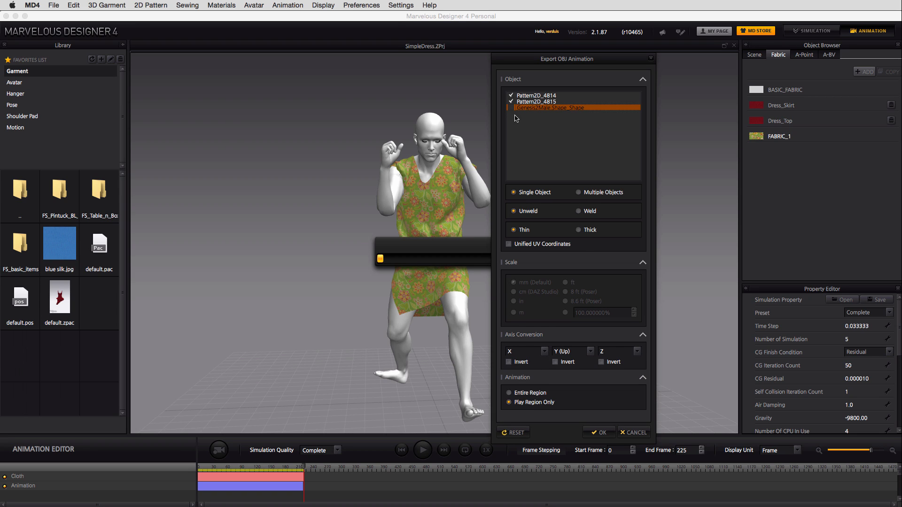
left_click(547, 103)
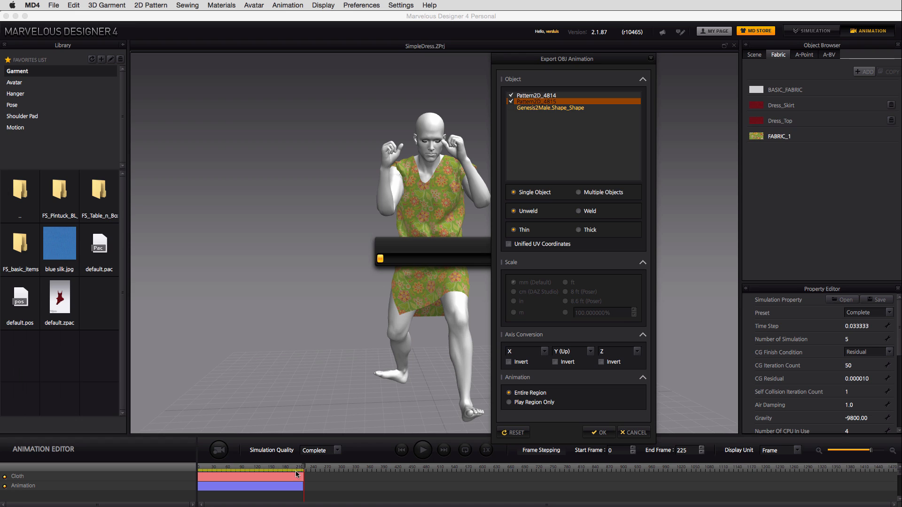
left_click(603, 433)
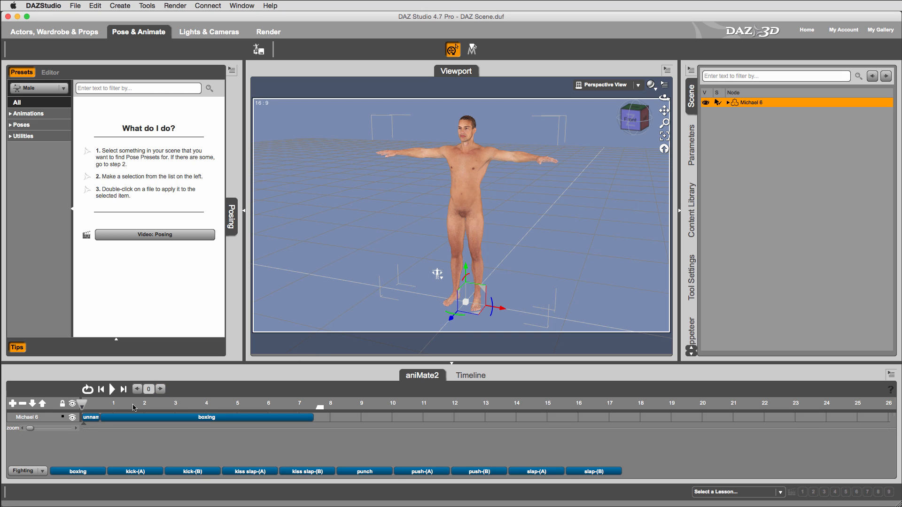
Switch to DAZ Studio and examine the boxing animation in aniMate2 and in the keyframe Timeline
left_click(208, 406)
left_click_drag(208, 407, 78, 406)
left_click(470, 375)
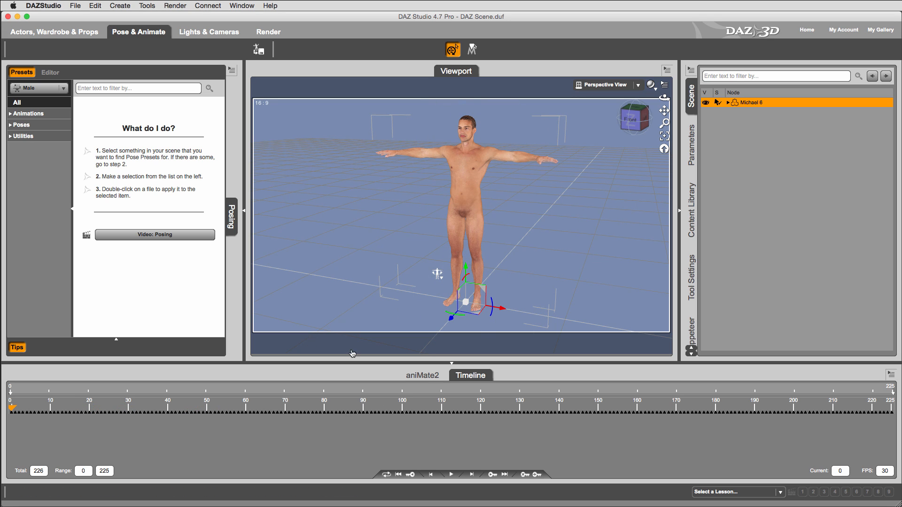
left_click(423, 375)
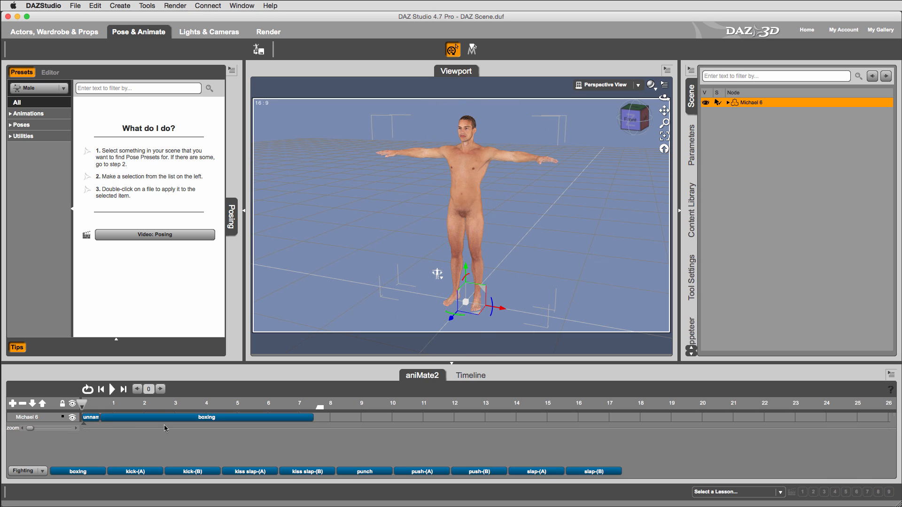
left_click(471, 376)
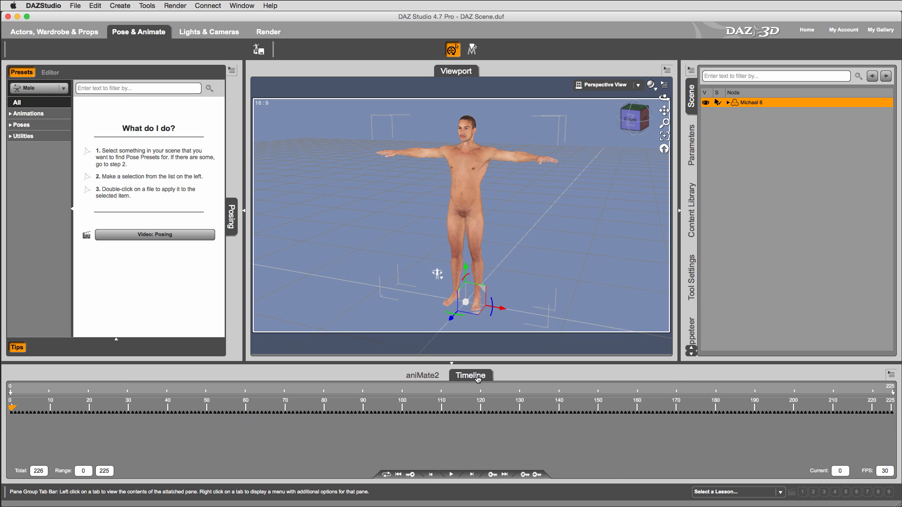
Choose the first frame of the exported dress sequence, Sequence_0000001.obj in the Screencast folder, for import
left_click(72, 6)
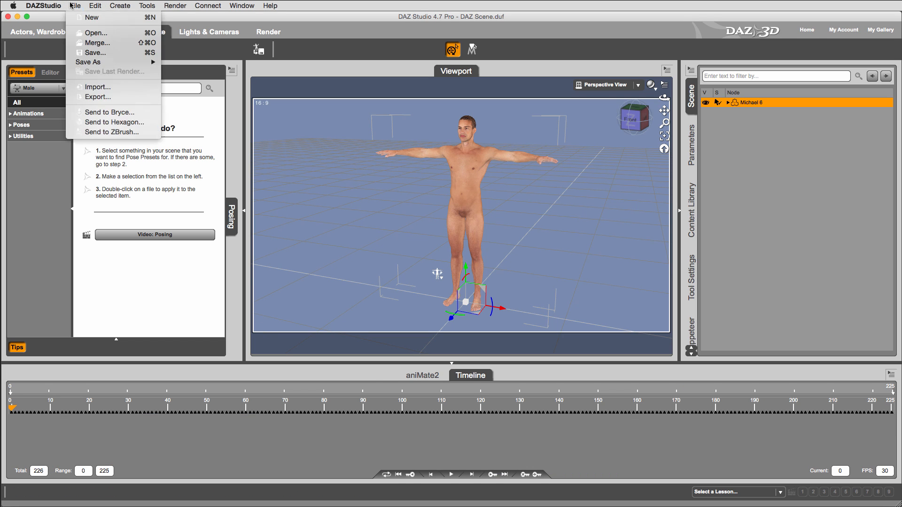
left_click(126, 88)
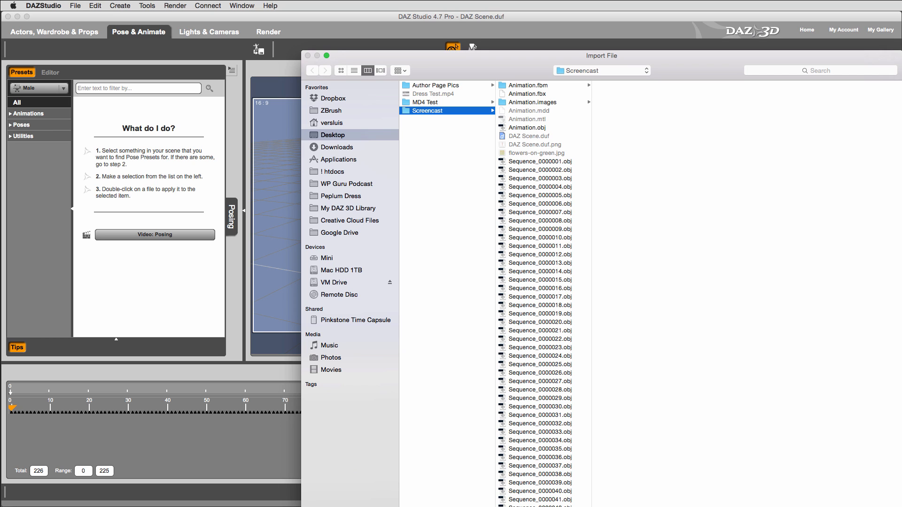
left_click_drag(767, 506, 764, 484)
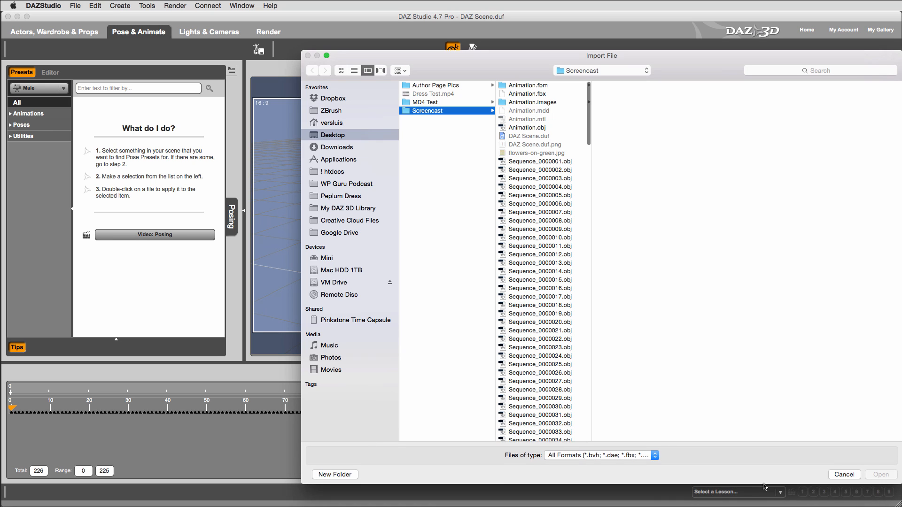
left_click(543, 162)
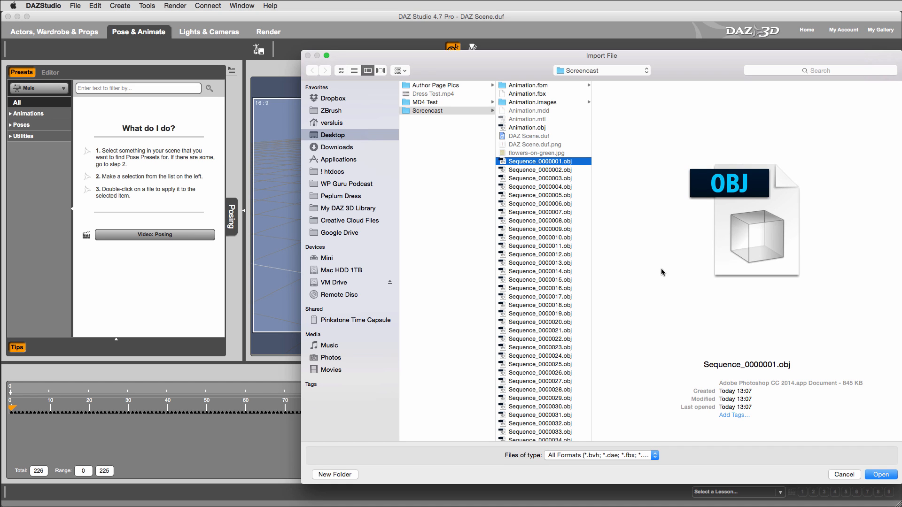
scroll(552, 287, "down", 20)
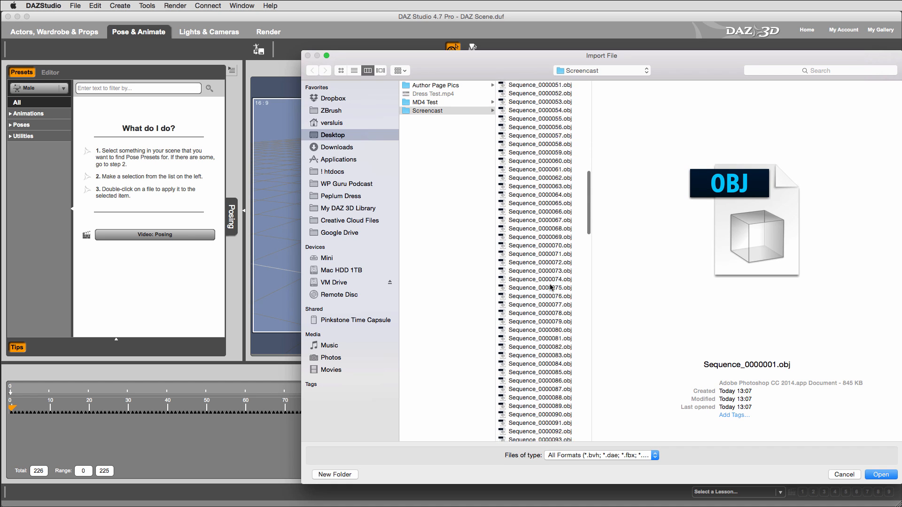
scroll(552, 287, "down", 13)
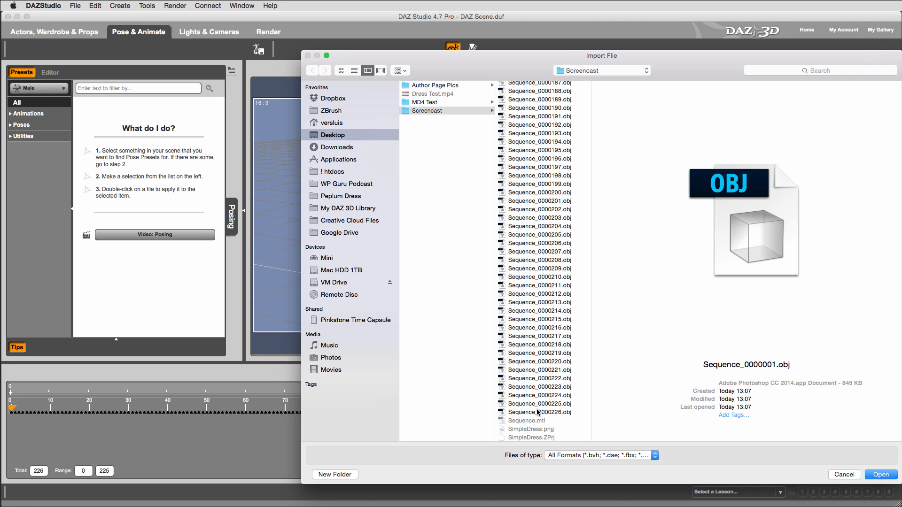
scroll(528, 245, "up", 10)
scroll(528, 244, "up", 20)
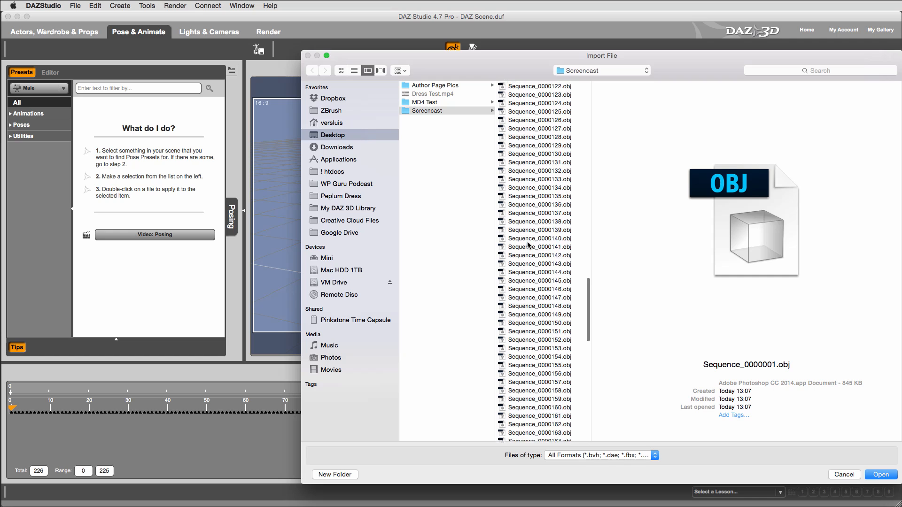
scroll(528, 244, "up", 10)
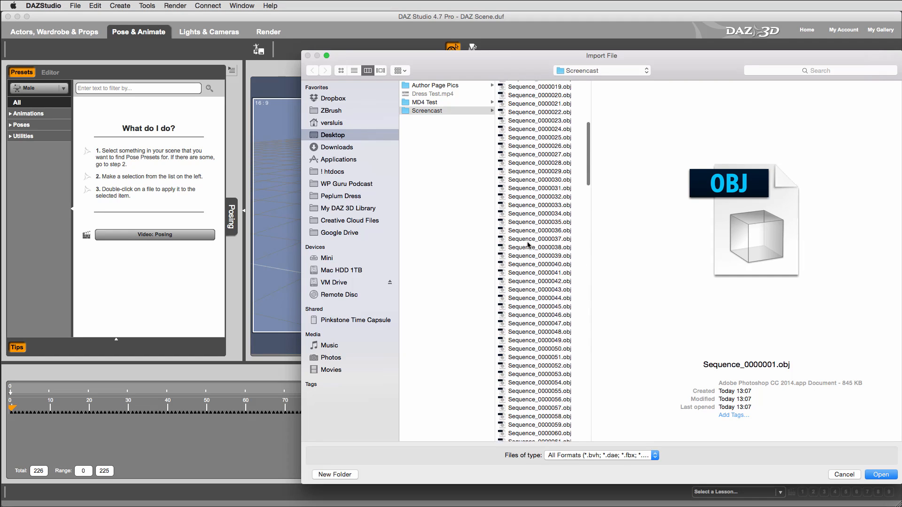
scroll(530, 306, "up", 7)
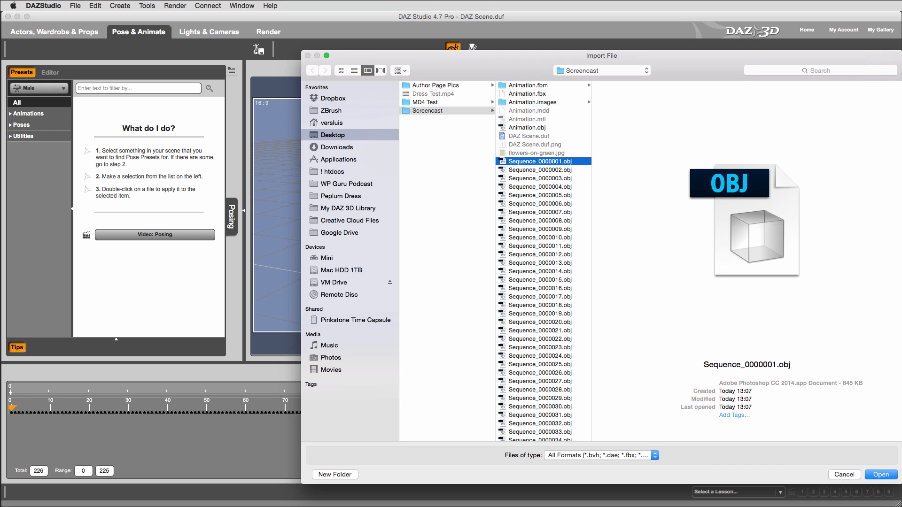
left_click(894, 474)
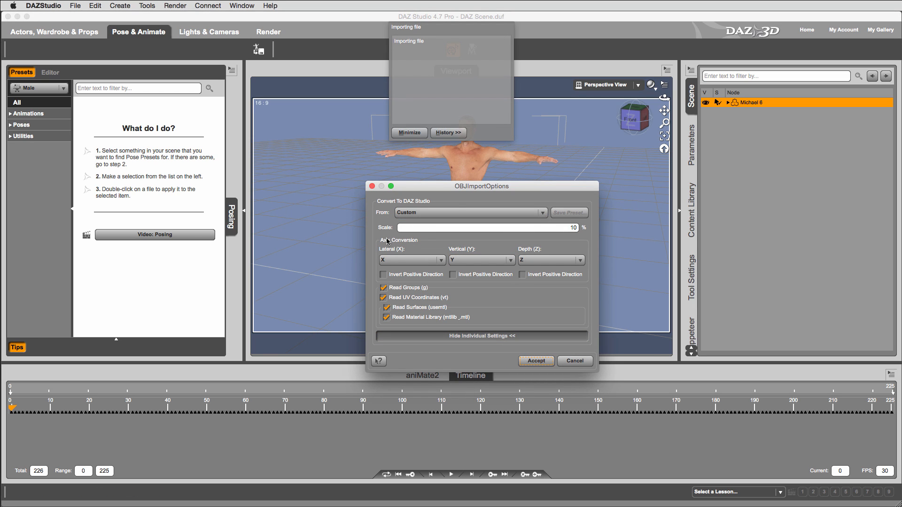
Import the dress OBJ with the Custom conversion at 10% scale, reading groups, UVs, surfaces and the material library
left_click_drag(526, 190, 520, 184)
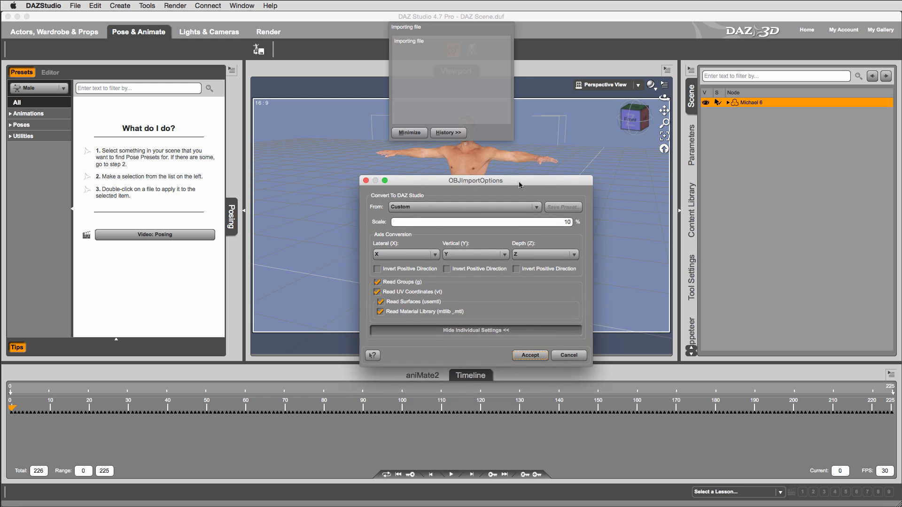
left_click(521, 207)
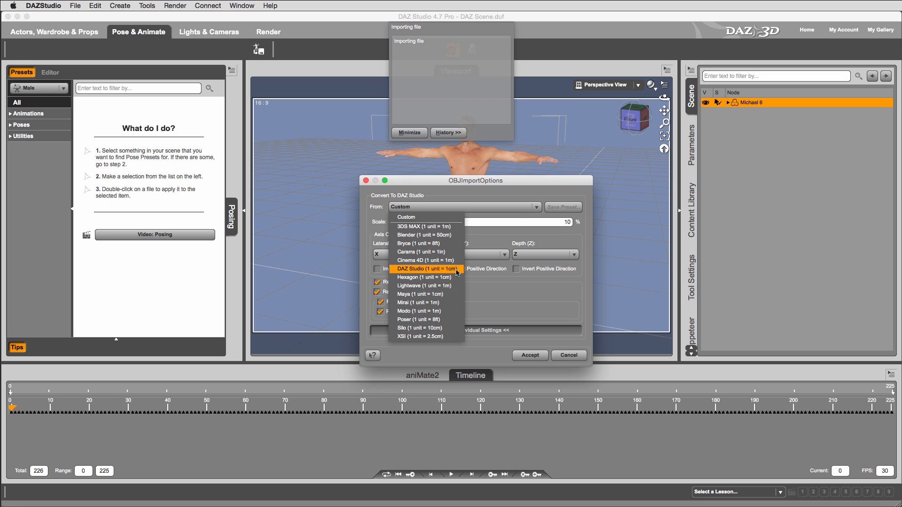
left_click(546, 182)
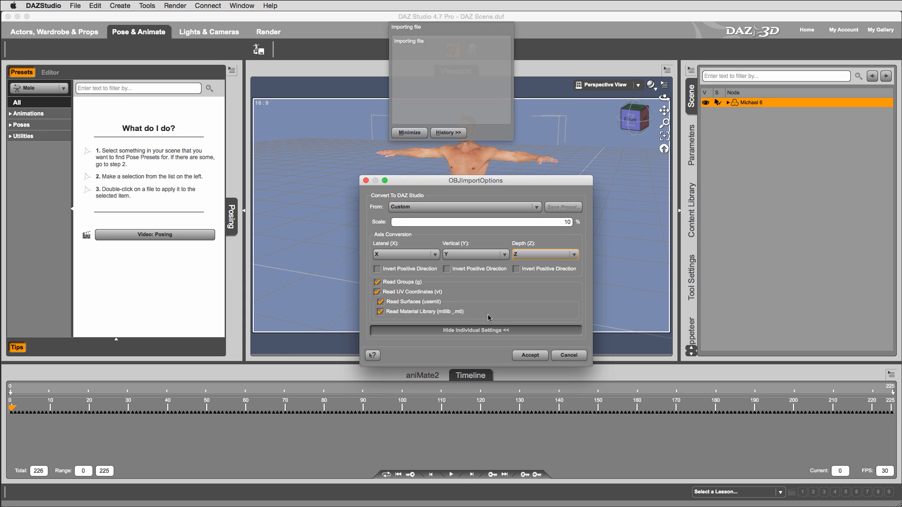
left_click(530, 356)
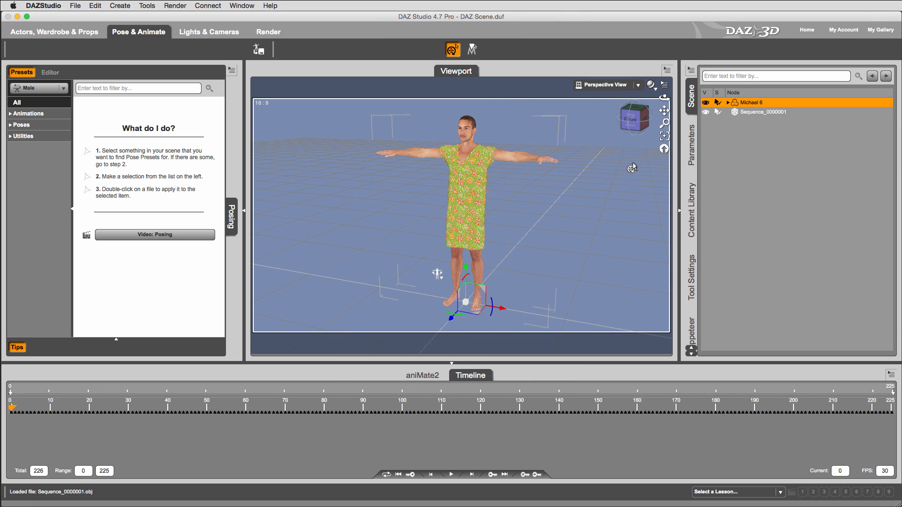
Select the imported dress object Sequence_0000001 in the scene and open Morph Loader Pro for it
left_click(634, 126)
left_click_drag(635, 123, 663, 124)
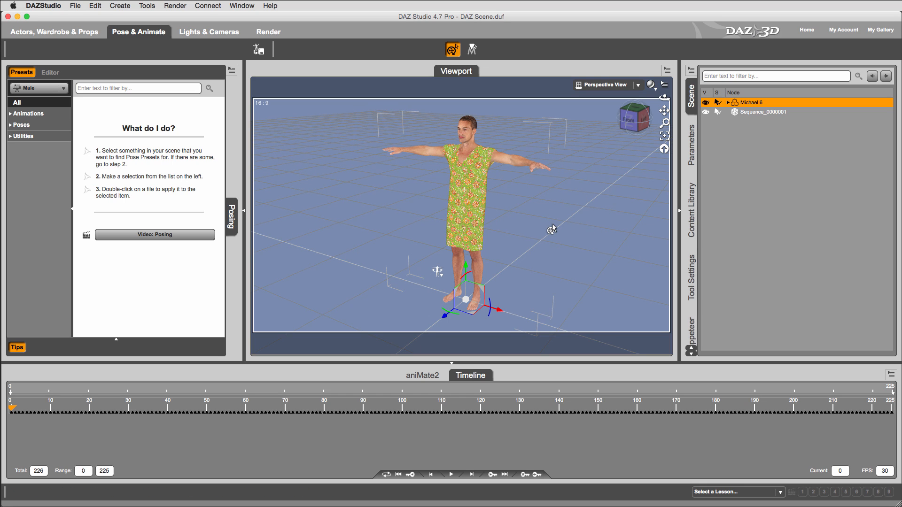
left_click(761, 113)
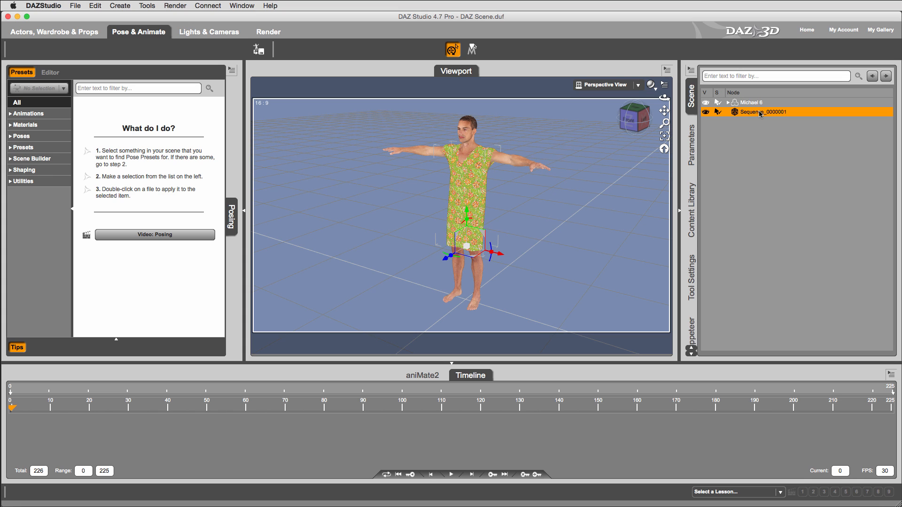
left_click(761, 102)
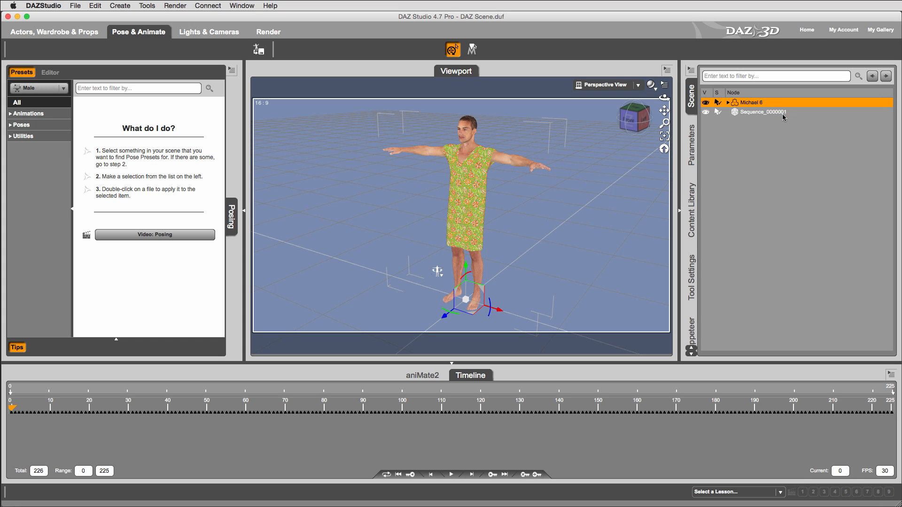
left_click(772, 113)
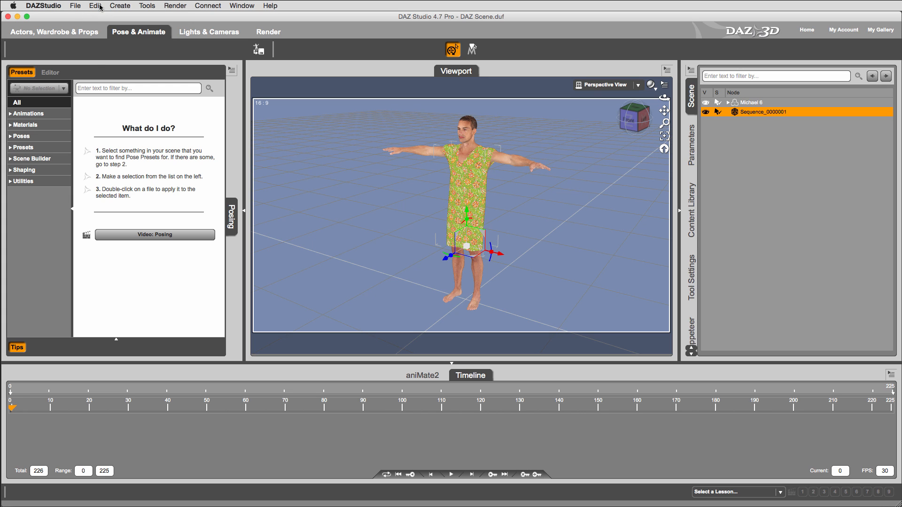
left_click(101, 7)
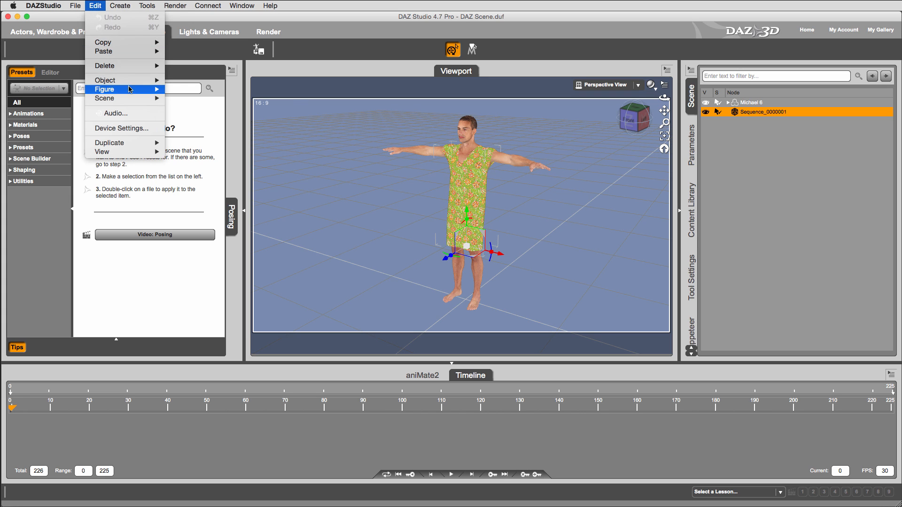
mouse_move(131, 83)
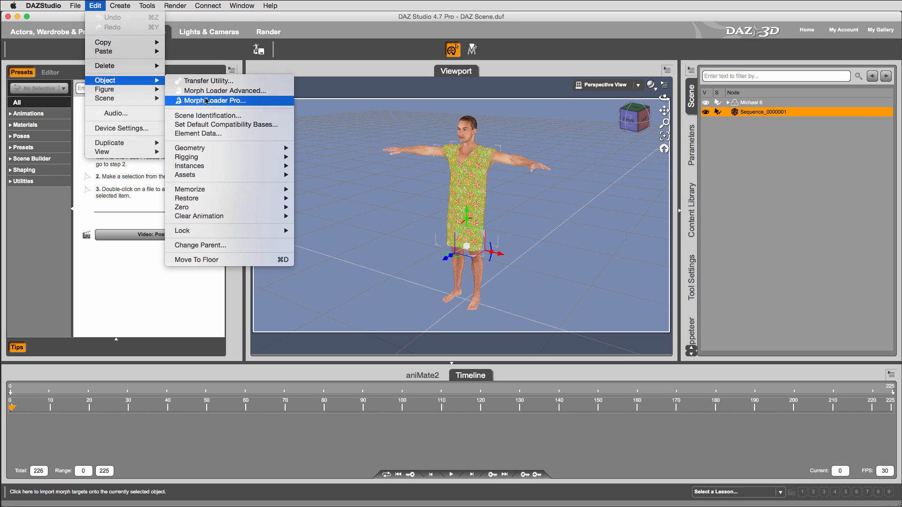
left_click(255, 102)
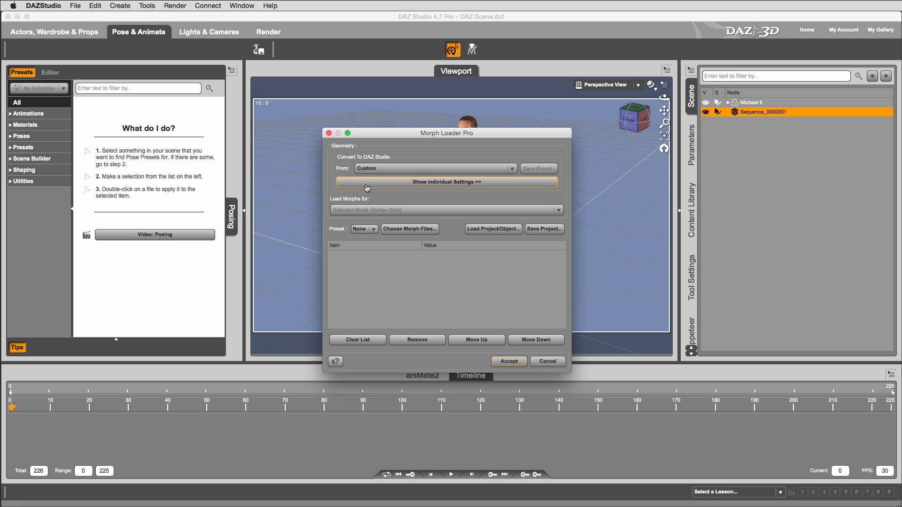
Set the custom morph conversion scale to 10% and browse to the Screencast folder for the morph files
left_click(443, 183)
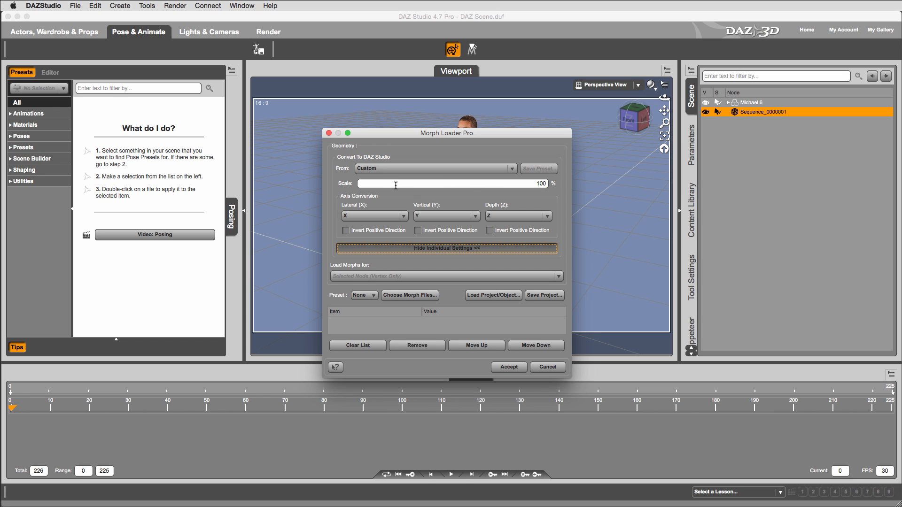
left_click(542, 184)
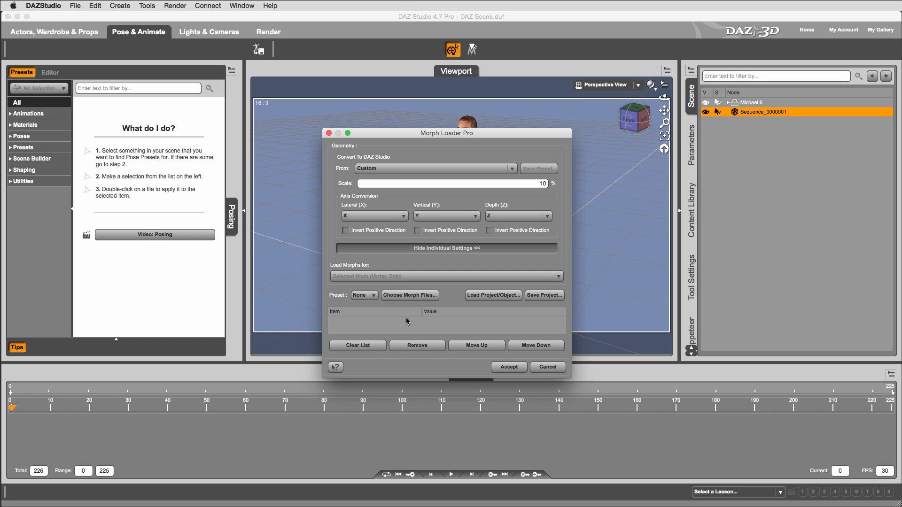
left_click(414, 295)
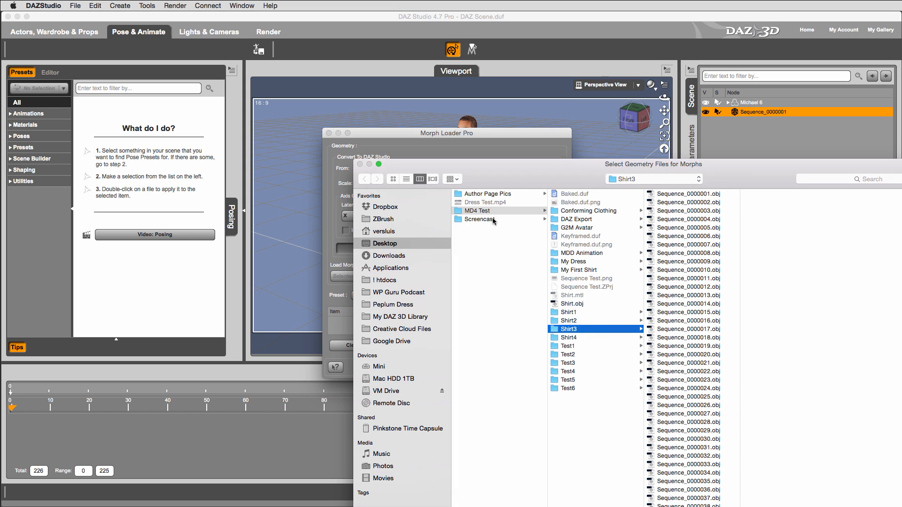
left_click(492, 220)
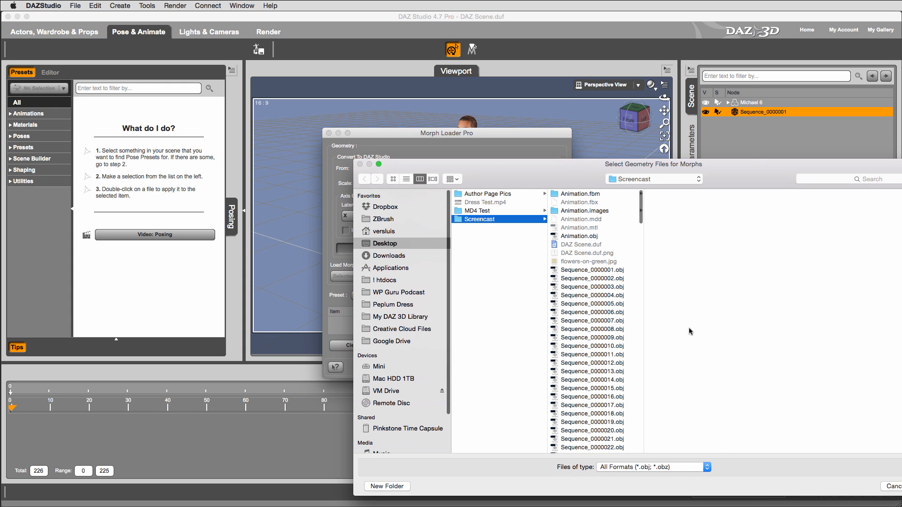
Select the files Sequence_0000002.obj through Sequence_0000226.obj as morph targets, leaving out the first frame
left_click(605, 271)
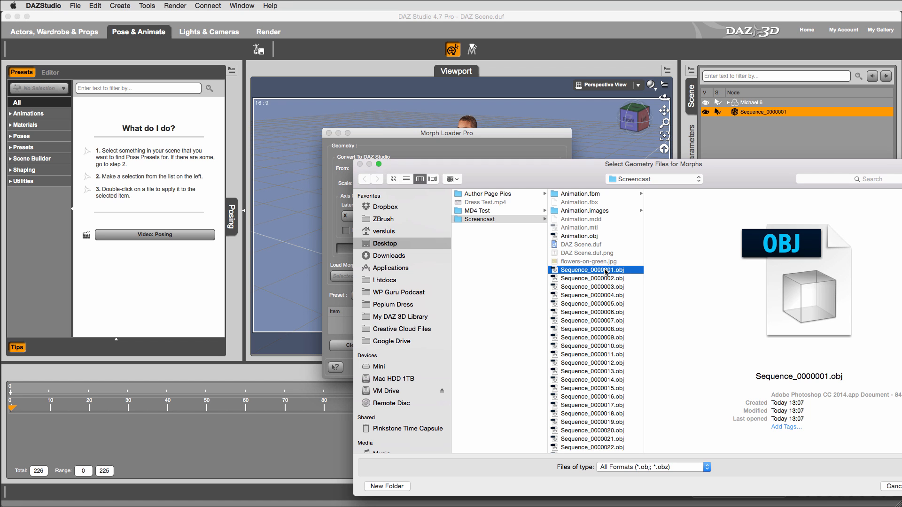
left_click(611, 279)
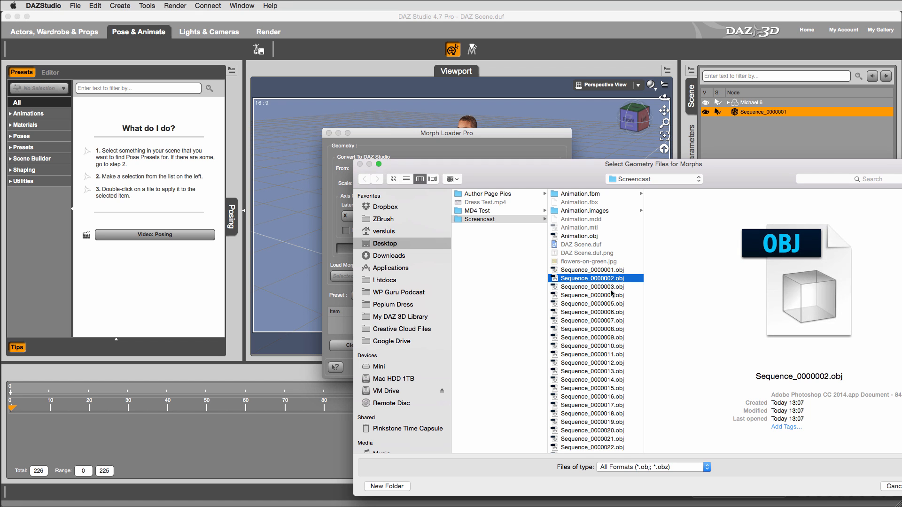
scroll(613, 321, "down", 15)
scroll(614, 322, "down", 15)
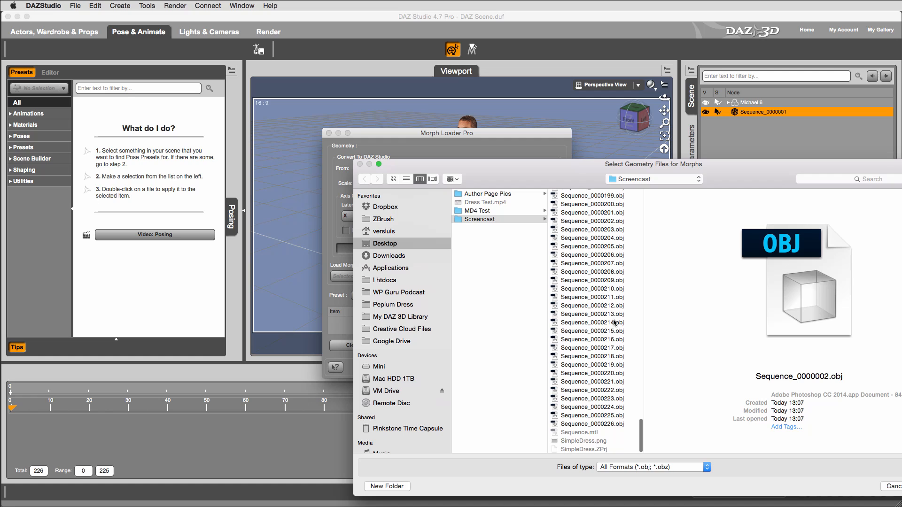
left_click(622, 425, "shift")
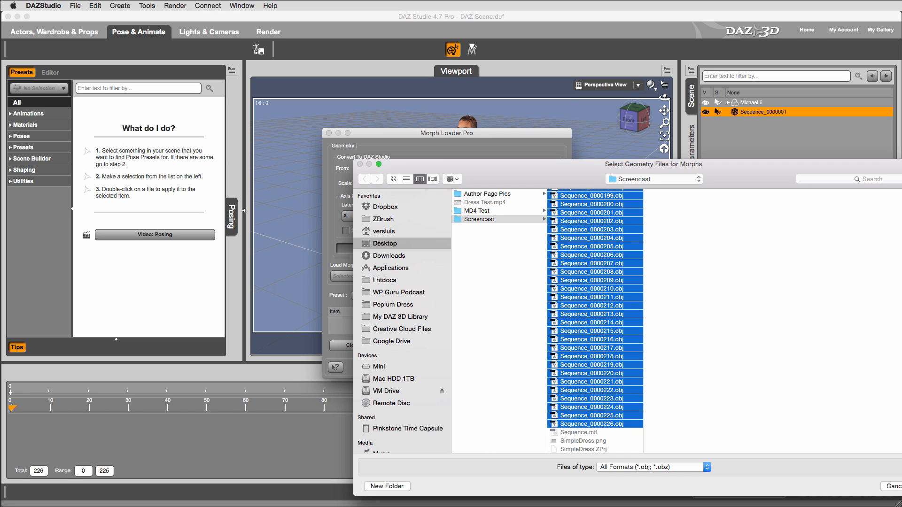
left_click_drag(901, 356, 892, 356)
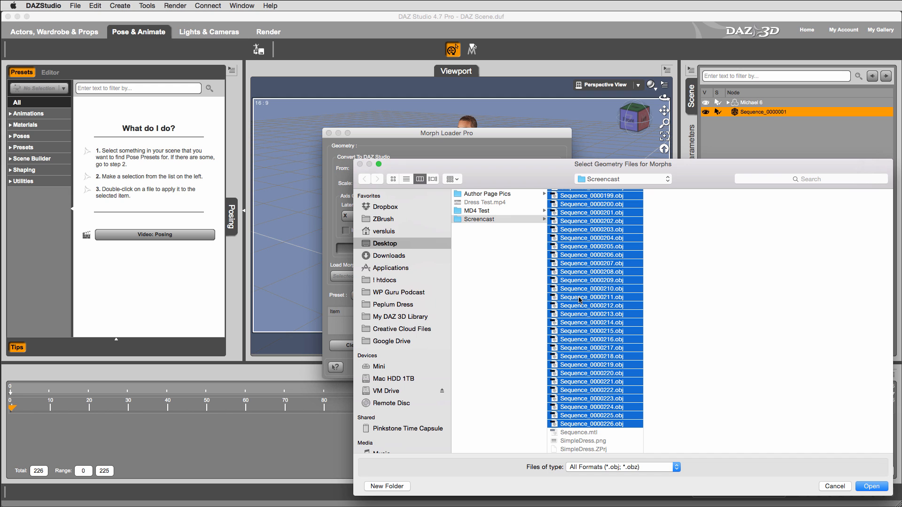
scroll(579, 298, "up", 15)
scroll(579, 297, "down", 15)
scroll(611, 315, "up", 20)
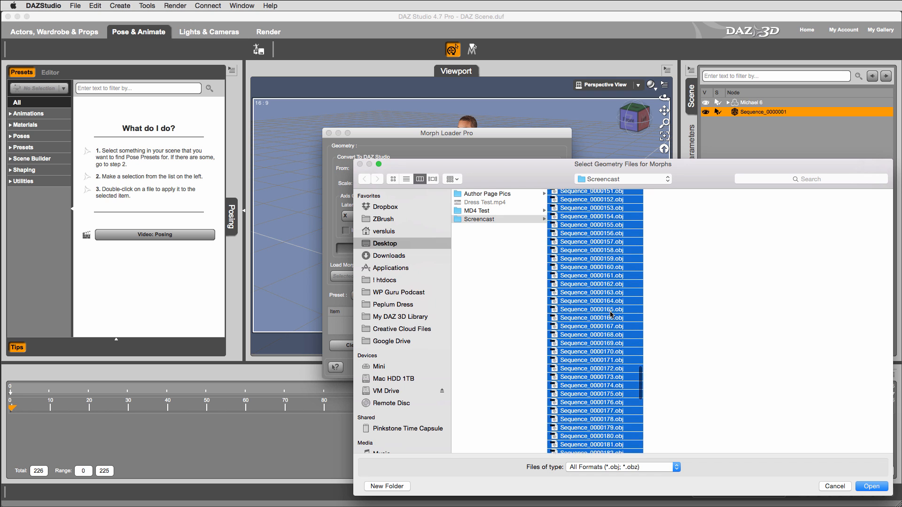
scroll(611, 315, "up", 12)
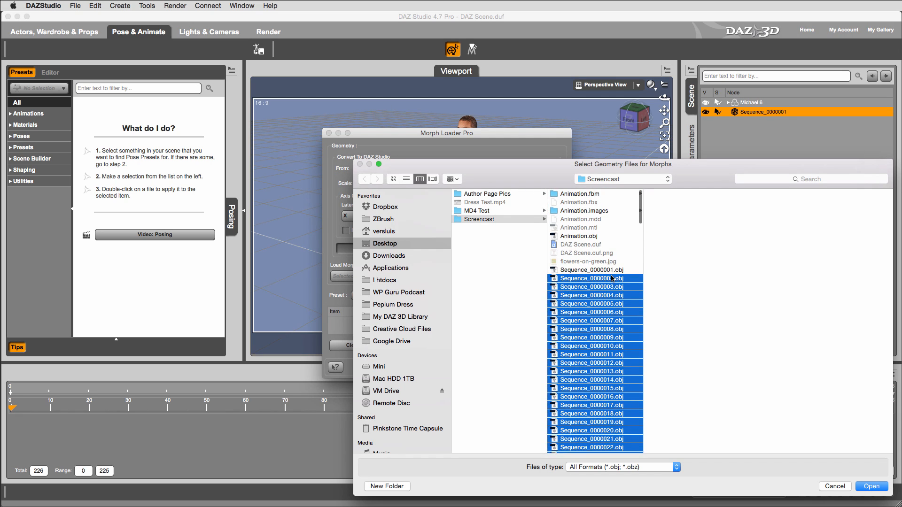
scroll(612, 278, "down", 20)
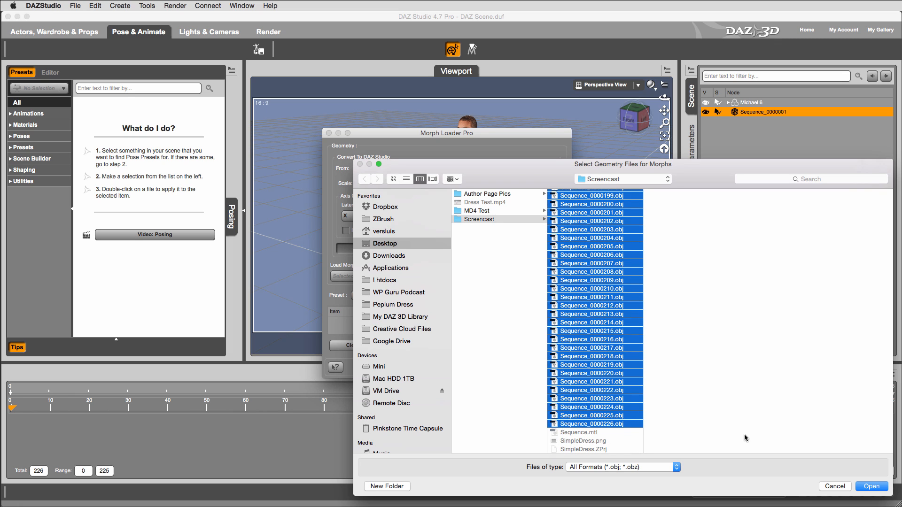
Add the selected OBJ files to the morph list and load them as morphs onto the dress
left_click(867, 487)
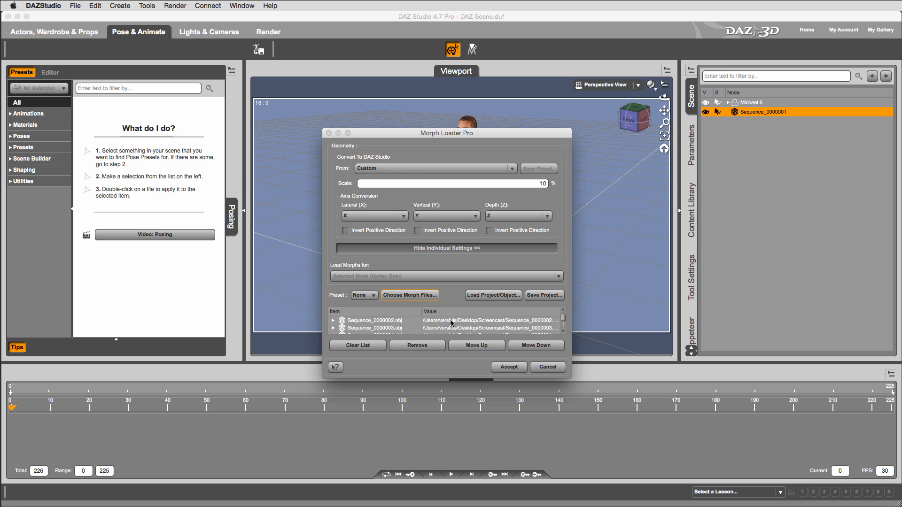
left_click(517, 369)
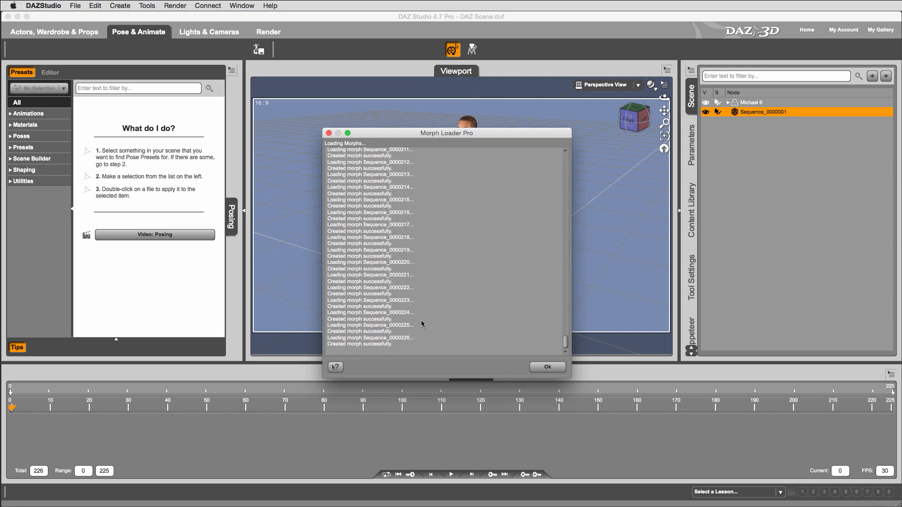
left_click(554, 369)
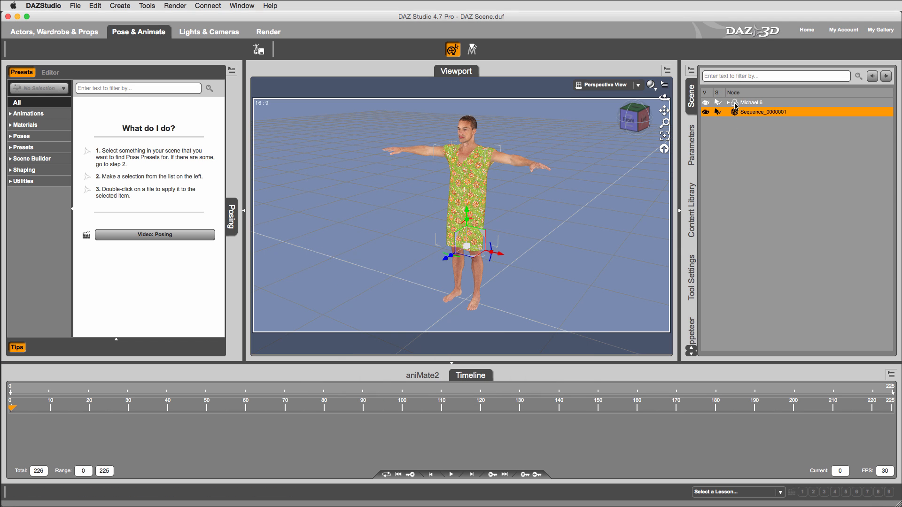
Examine the loaded sequence morph dials in the dress's Morphs parameters
left_click(690, 159)
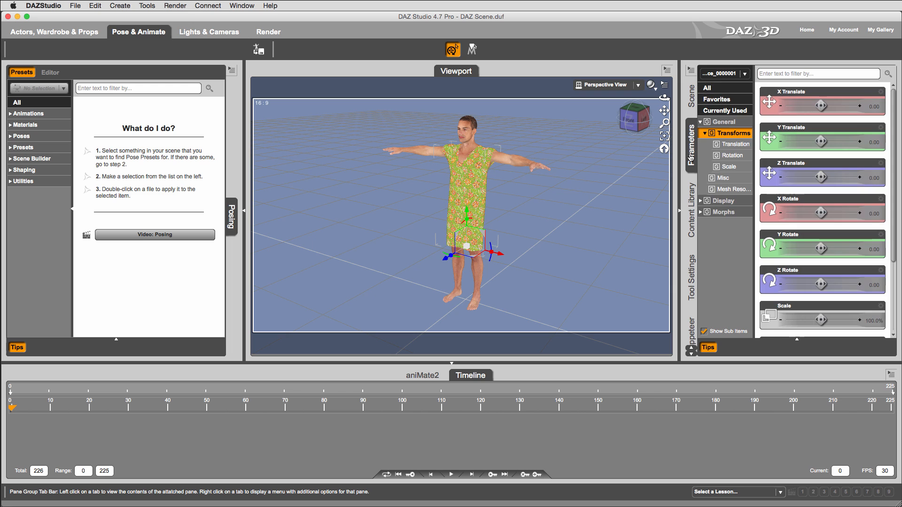
left_click(727, 213)
left_click(870, 143)
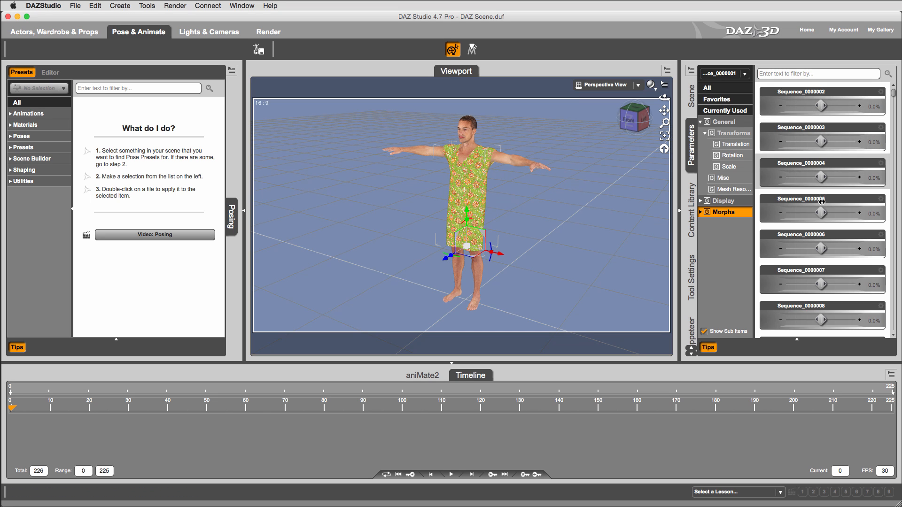
scroll(825, 273, "down", 10)
scroll(825, 273, "up", 10)
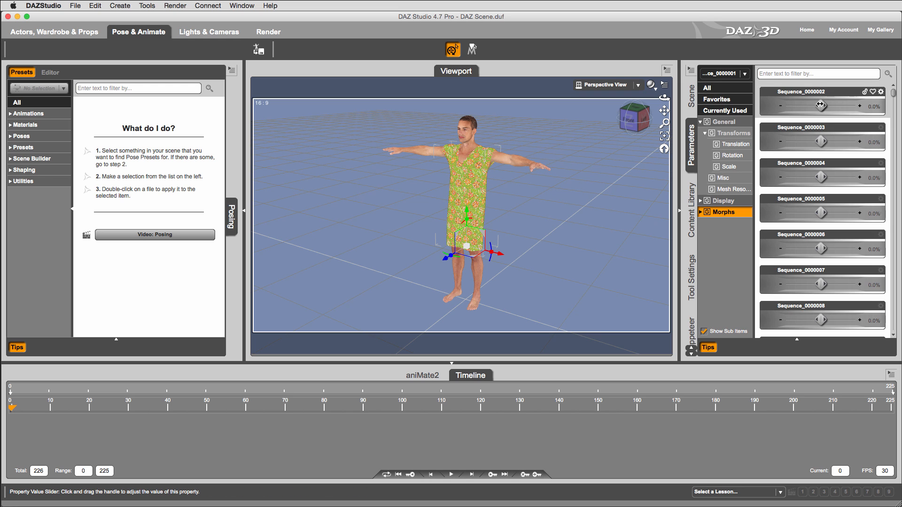
mouse_move(820, 104)
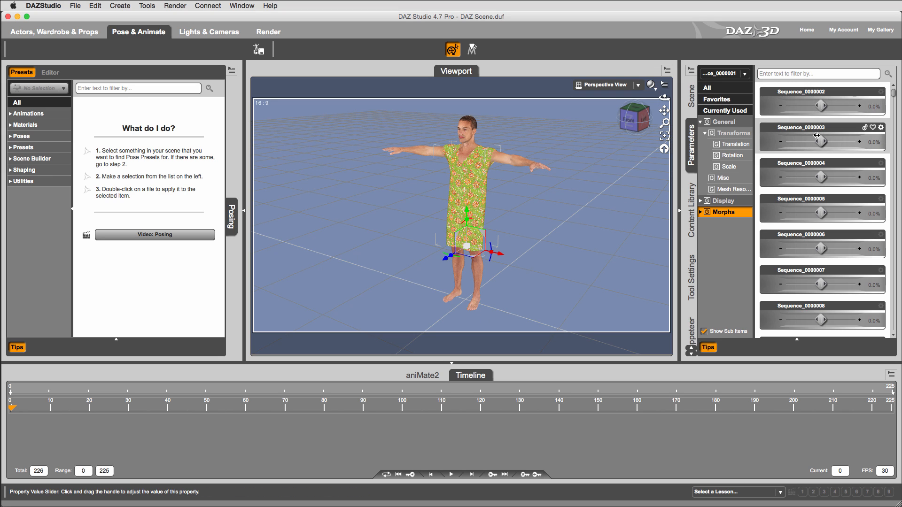
mouse_move(824, 140)
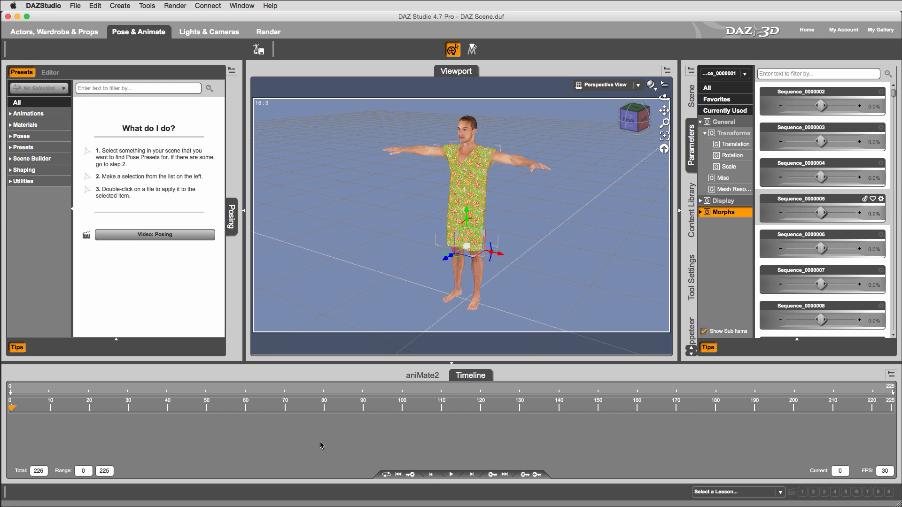
Run the animMorph script from the Scripts folder on the selected dress to animate its morphs over frames 0 to 225
left_click(693, 105)
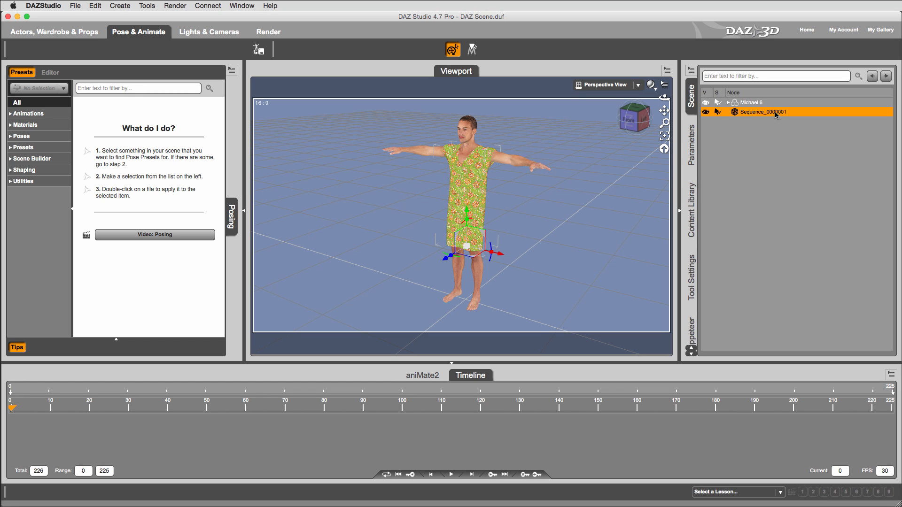
left_click(692, 212)
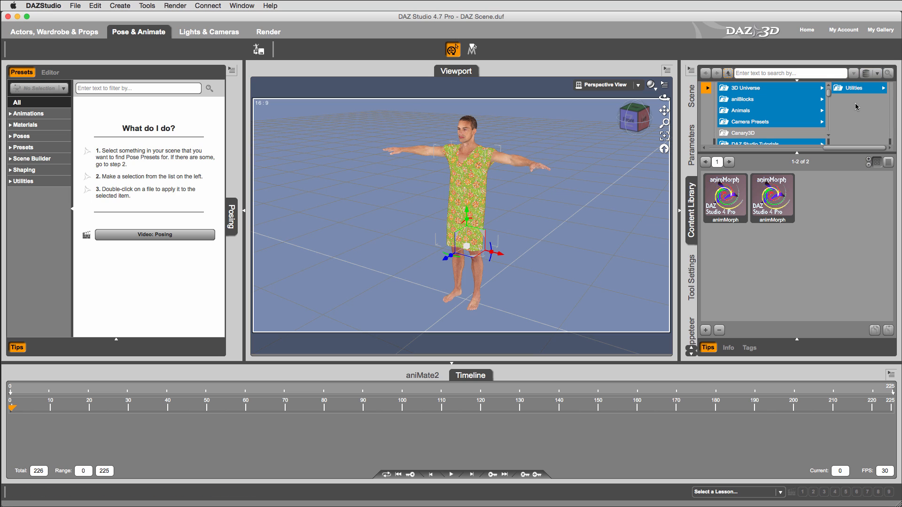
scroll(791, 115, "down", 10)
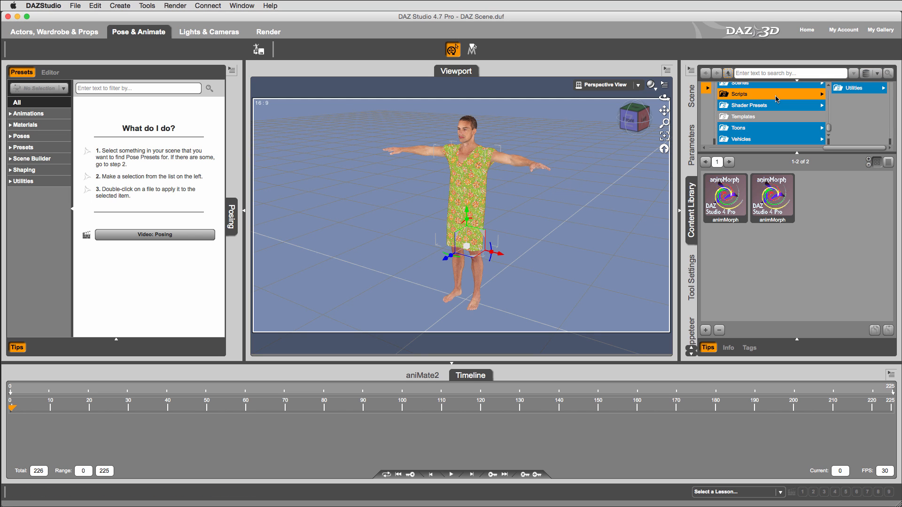
scroll(805, 105, "up", 3)
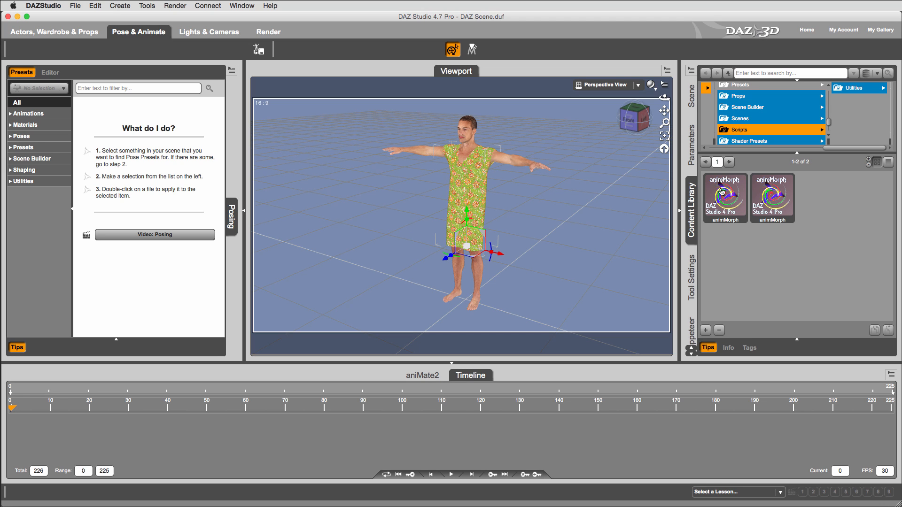
mouse_move(723, 192)
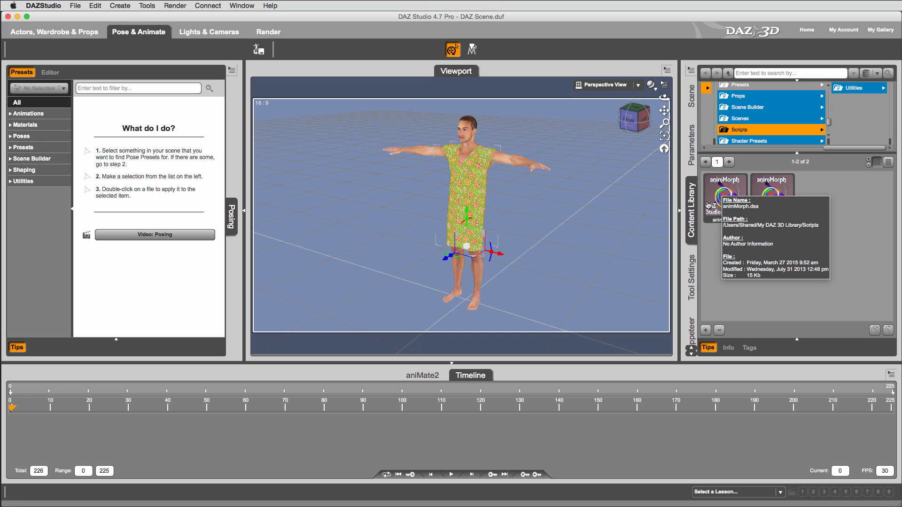
double_click(723, 190)
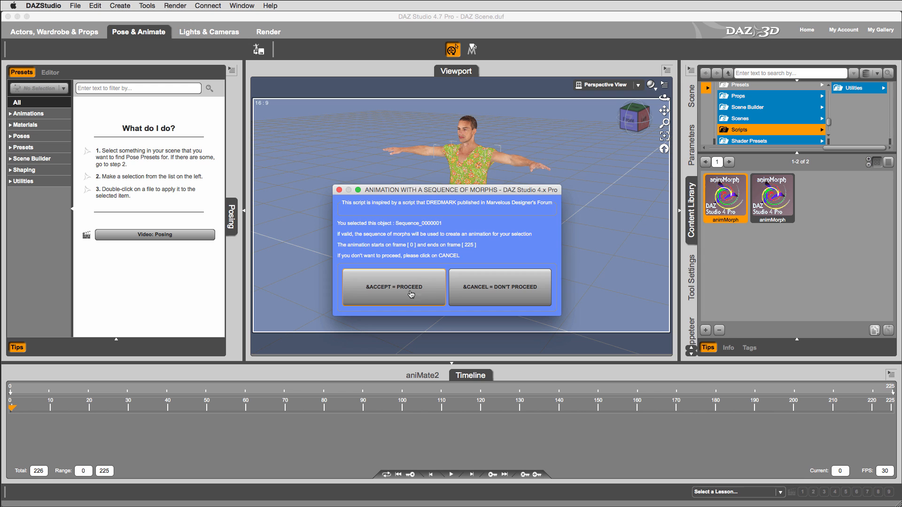
left_click(397, 295)
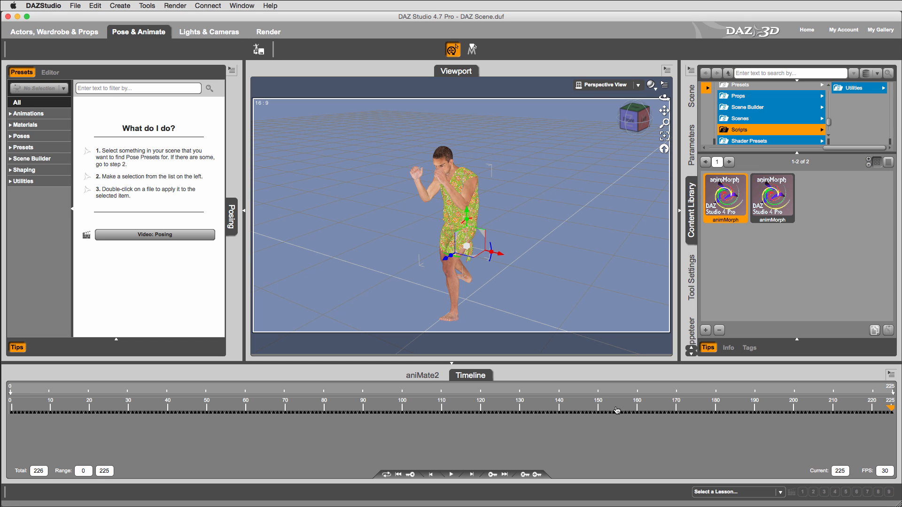
Scrub through the animation with Michael 6 temporarily hidden to examine the dress's motion, show the figure again and return to frame 0
left_click_drag(615, 410, 297, 427)
left_click(691, 96)
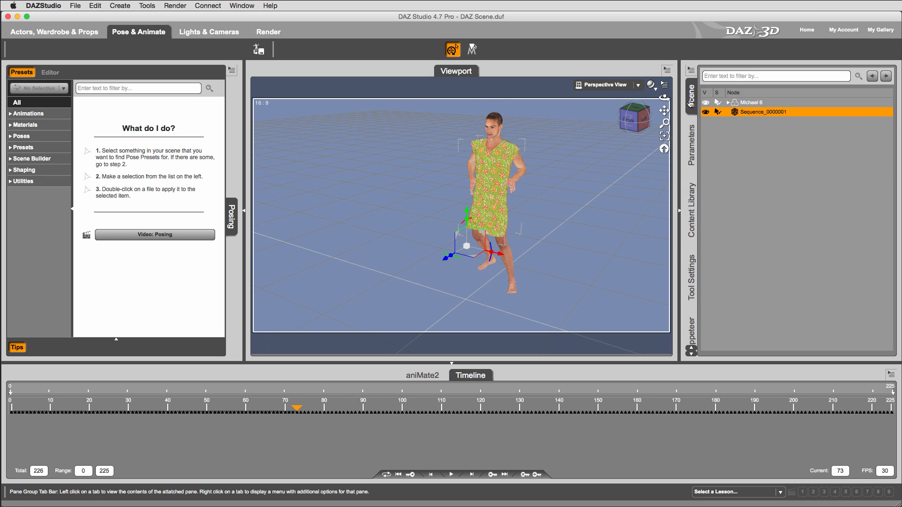
left_click(706, 103)
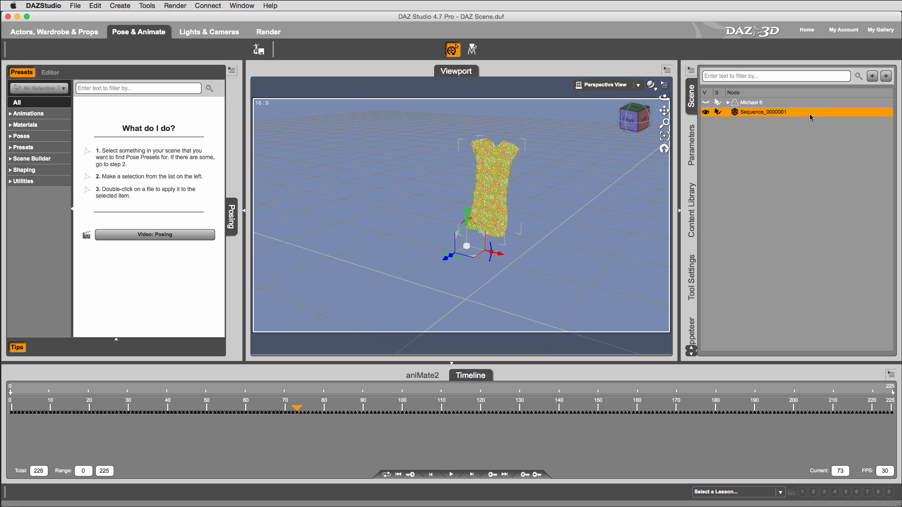
scroll(567, 215, "up", 5)
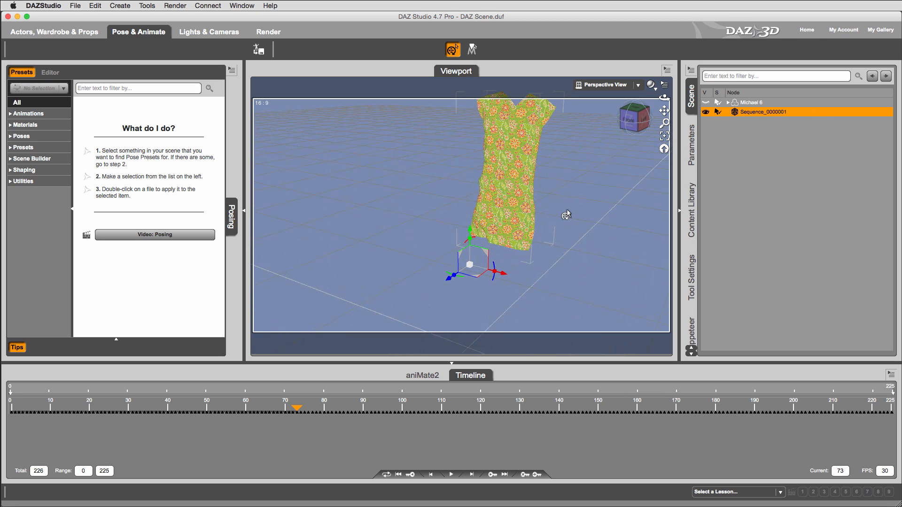
left_click_drag(298, 410, 486, 398)
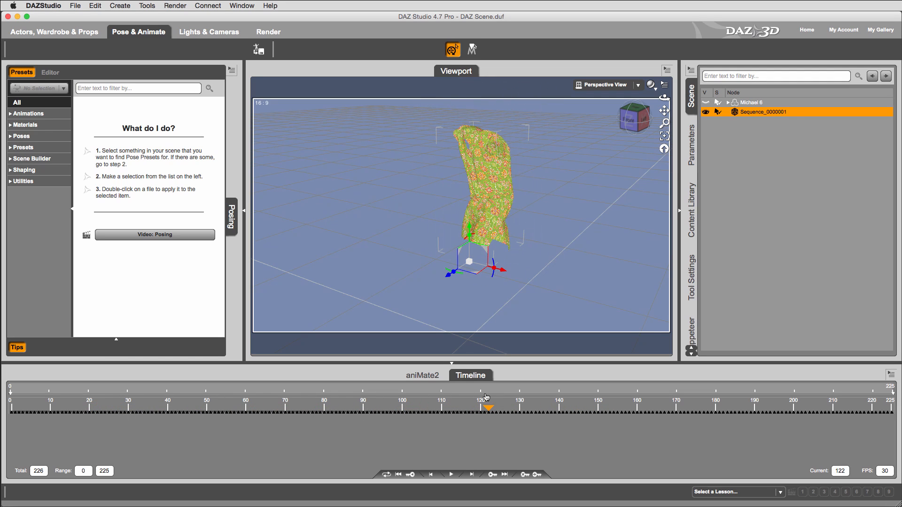
left_click(706, 102)
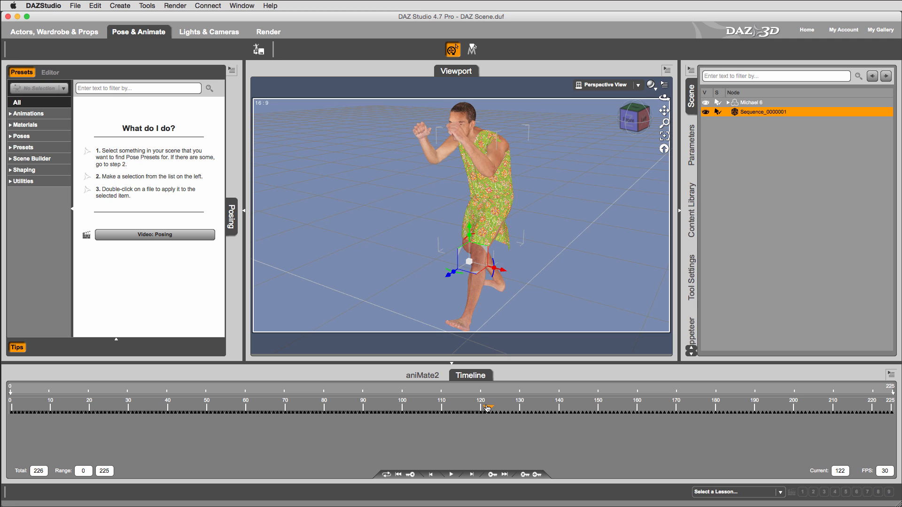
left_click_drag(488, 409, 2, 432)
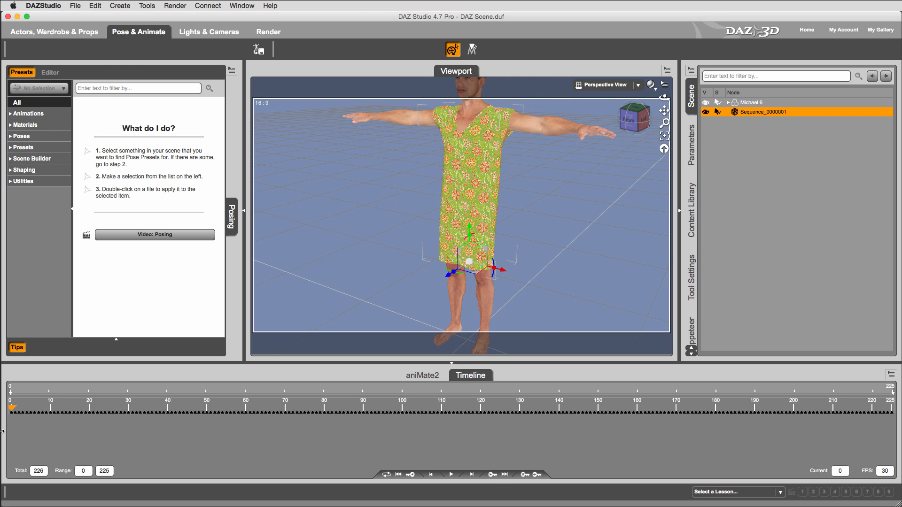
scroll(440, 224, "down", 5)
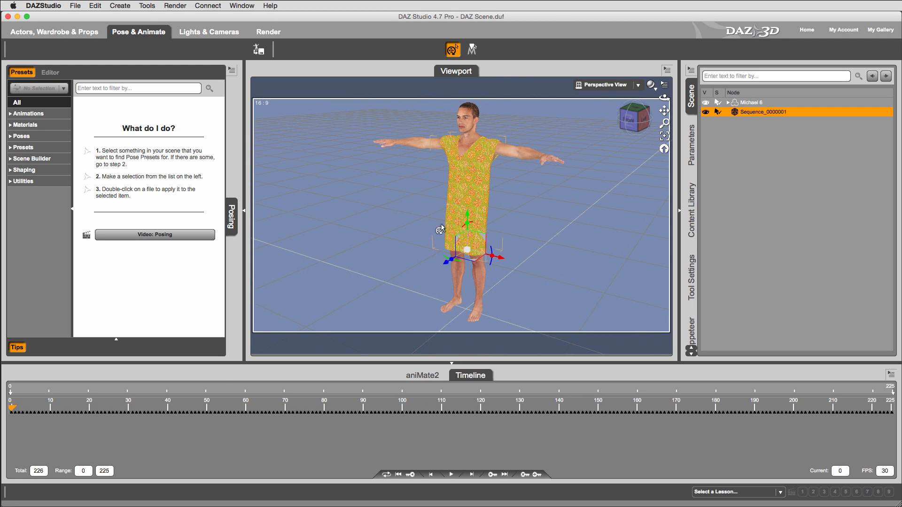
Scrub the animation to frame 127 and check the fit of the dress from the front view
left_click(132, 408)
left_click_drag(247, 407, 507, 410)
left_click(632, 119)
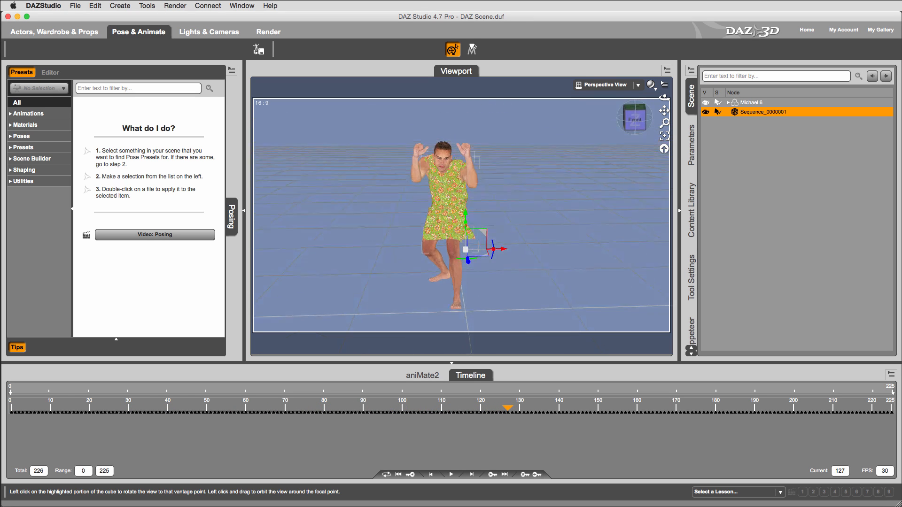
Render frame 127 of the animation from a closer, angled view of Michael 6 in the dress
left_click_drag(633, 120, 583, 136)
left_click(637, 123)
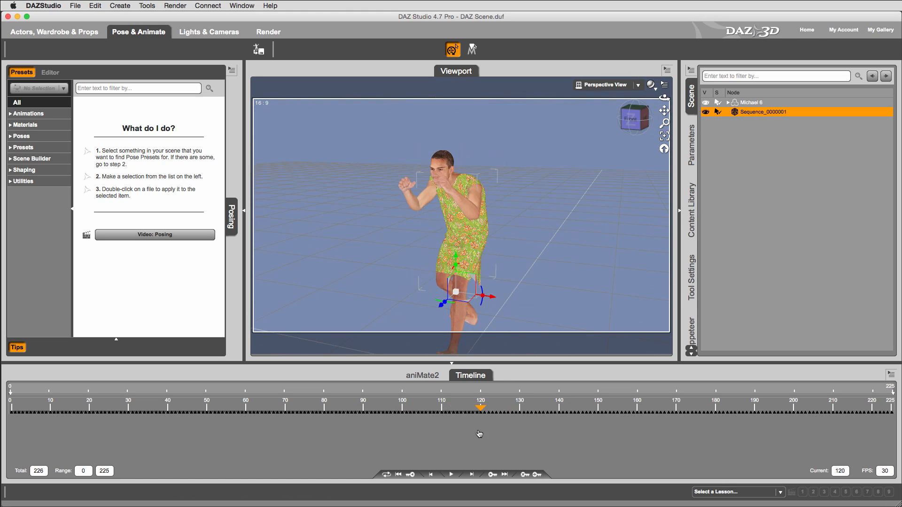
left_click_drag(479, 433, 506, 437)
mouse_move(636, 120)
left_mouse_down()
mouse_move(618, 117)
mouse_move(632, 116)
left_mouse_up()
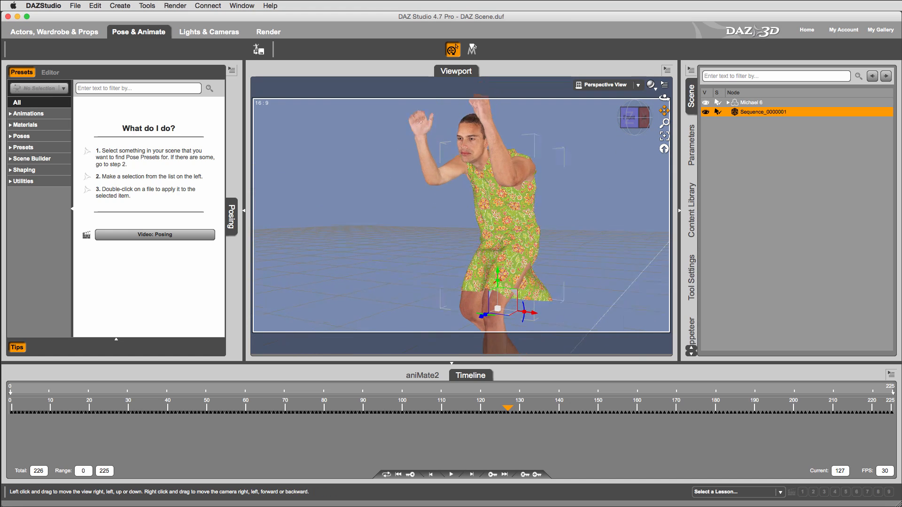
key("super+r")
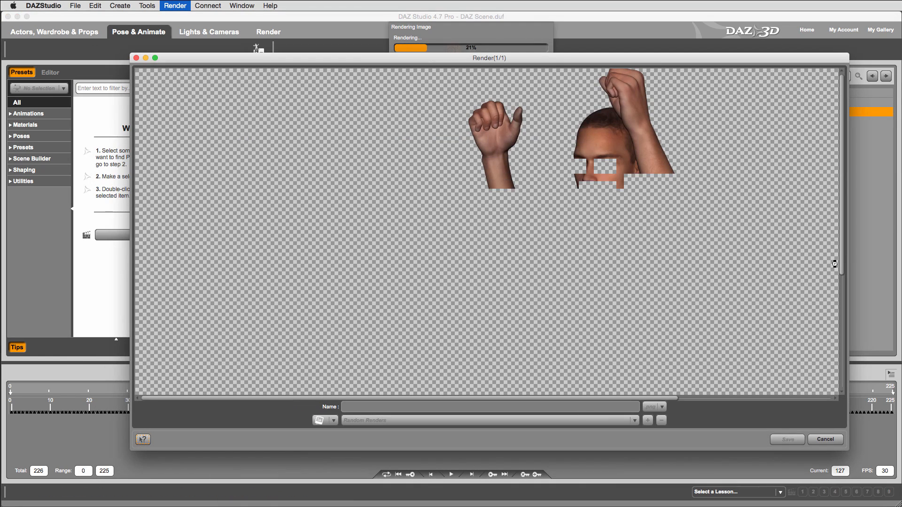
Enlarge the render window, examine the rendered figure and dress from head to knees, and close the render without saving
left_click_drag(843, 262, 844, 296)
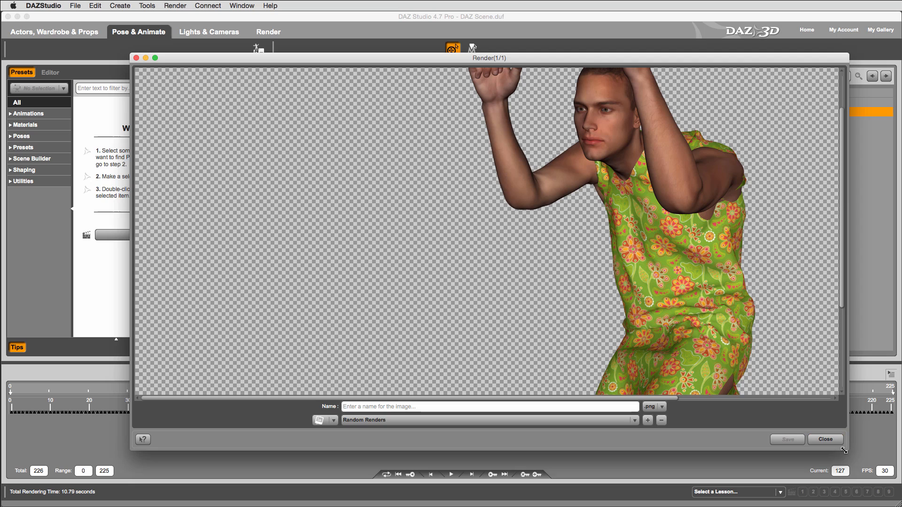
left_click_drag(848, 451, 898, 500)
left_click_drag(745, 58, 640, 44)
scroll(665, 159, "up", 5)
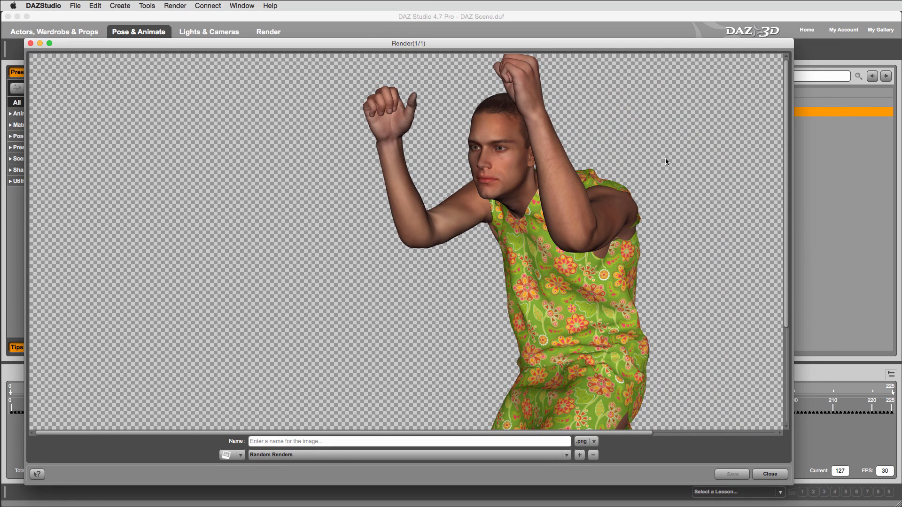
scroll(666, 159, "down", 3)
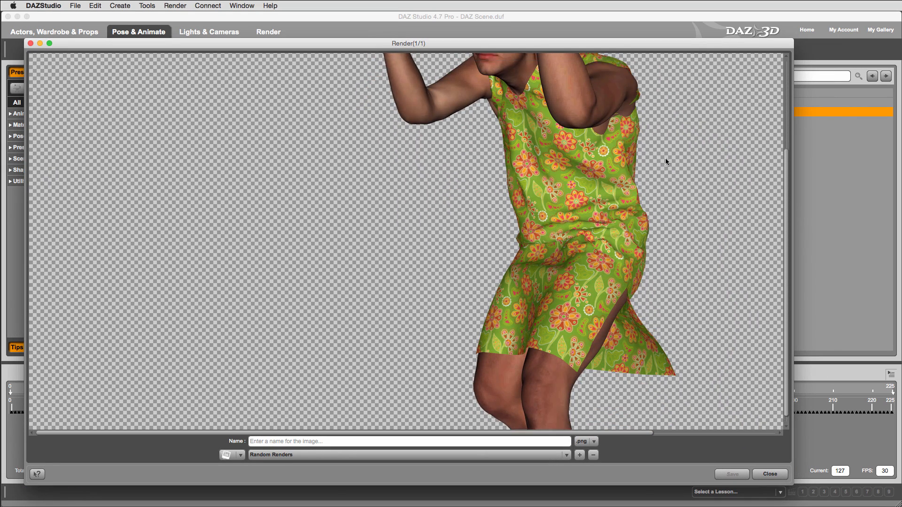
scroll(666, 159, "up", 3)
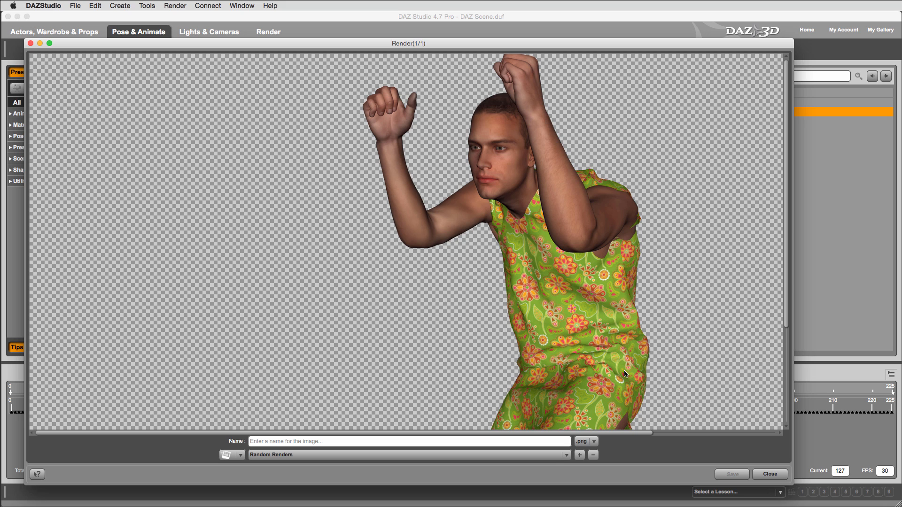
scroll(624, 374, "down", 5)
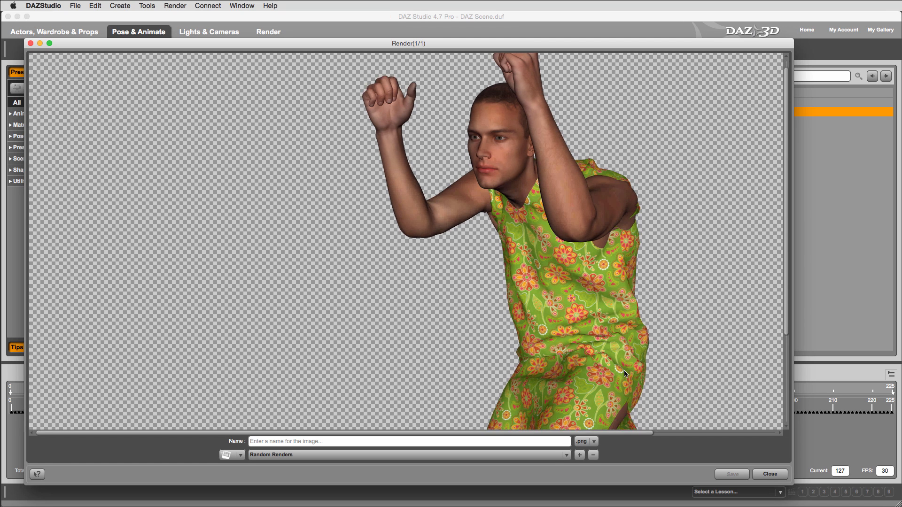
scroll(741, 345, "up", 5)
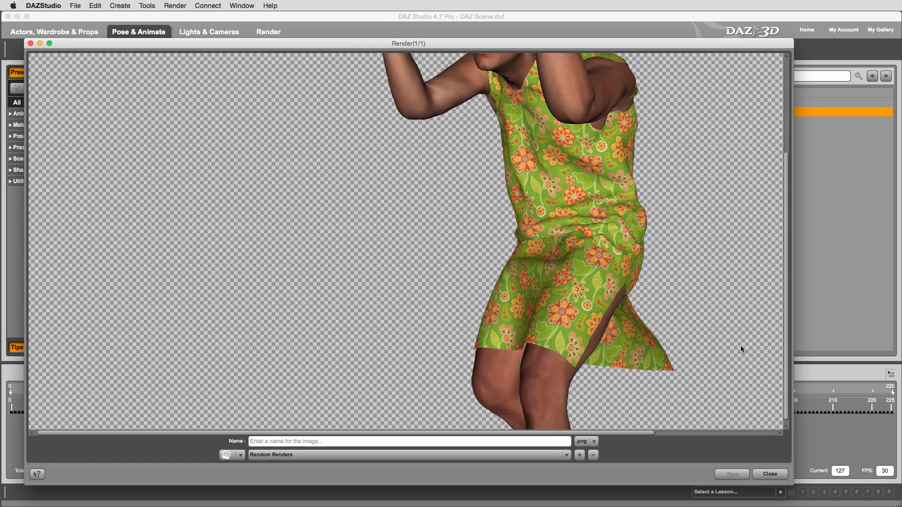
left_click(774, 478)
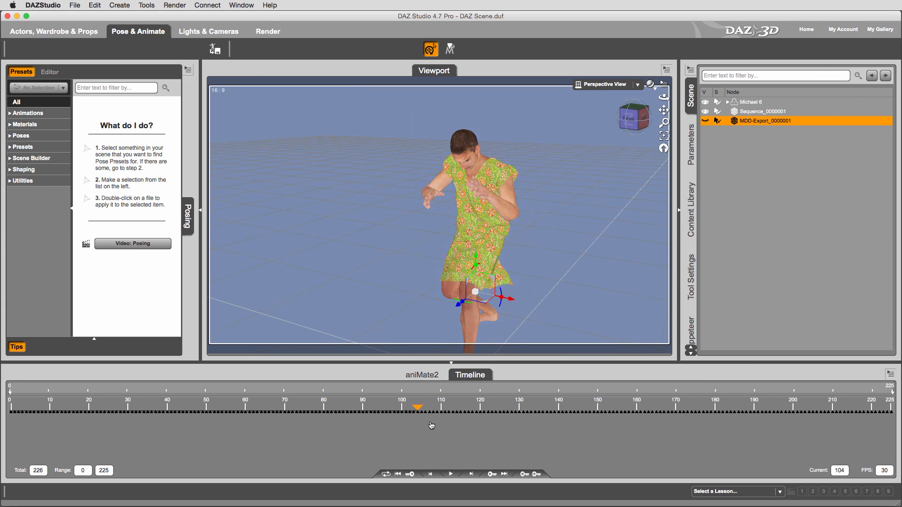
Scrub the animation to frame 146 and examine the back of the dress up close for poke-through
left_click_drag(431, 424, 578, 426)
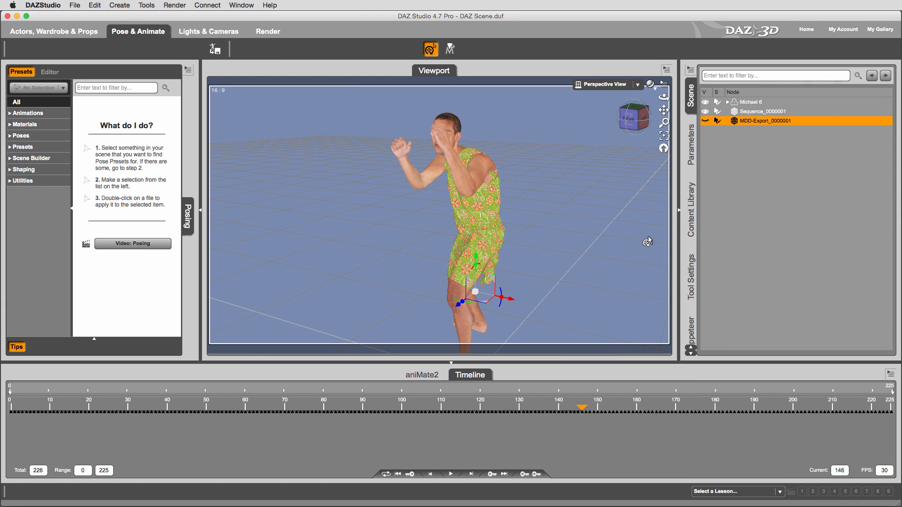
left_click(639, 122)
left_click_drag(634, 120, 611, 119)
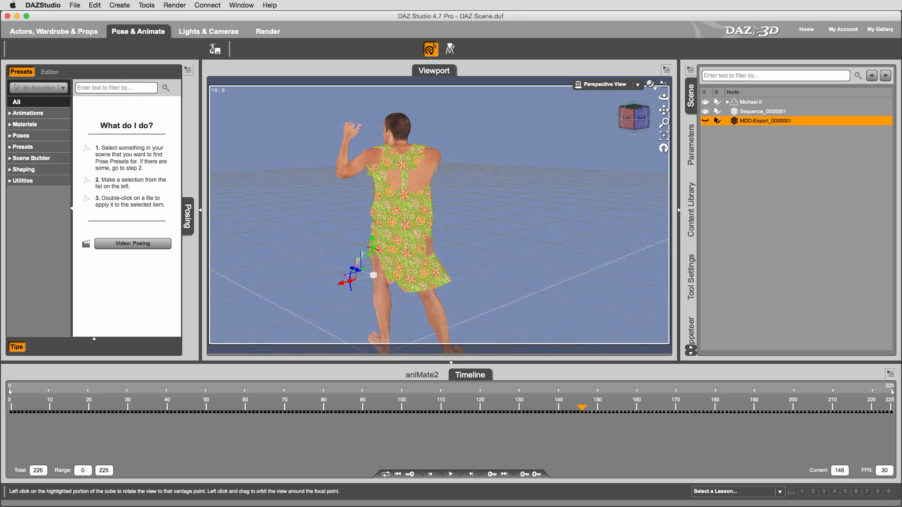
scroll(418, 179, "up", 3)
scroll(417, 177, "up", 10)
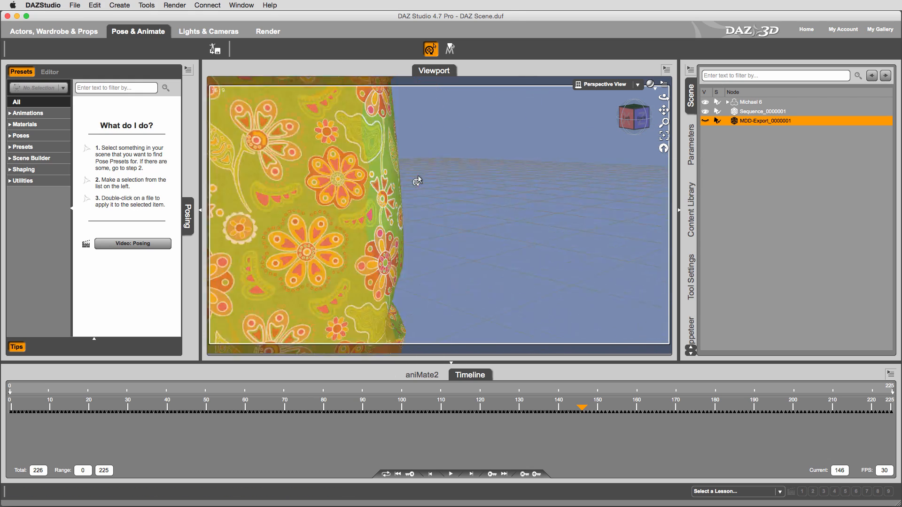
left_click_drag(668, 116, 627, 118)
left_click(626, 118)
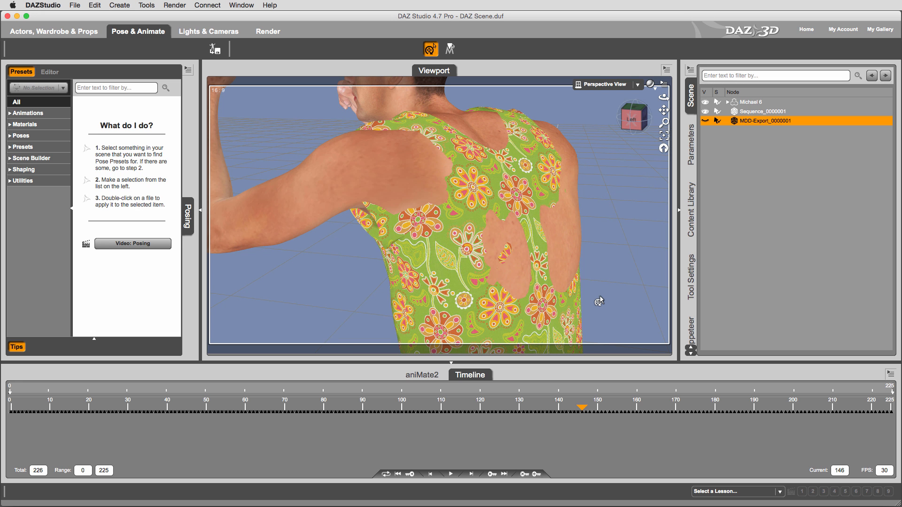
Scrub back and forth between frames 145 and 148 to examine how the dress follows the back and shoulder
mouse_move(582, 408)
left_mouse_down()
mouse_move(537, 410)
mouse_move(589, 409)
left_mouse_up()
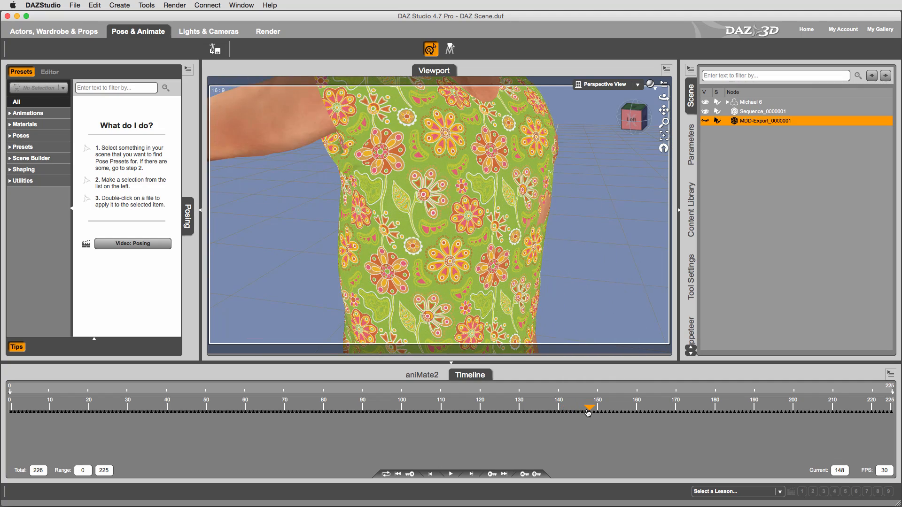
left_click(632, 120)
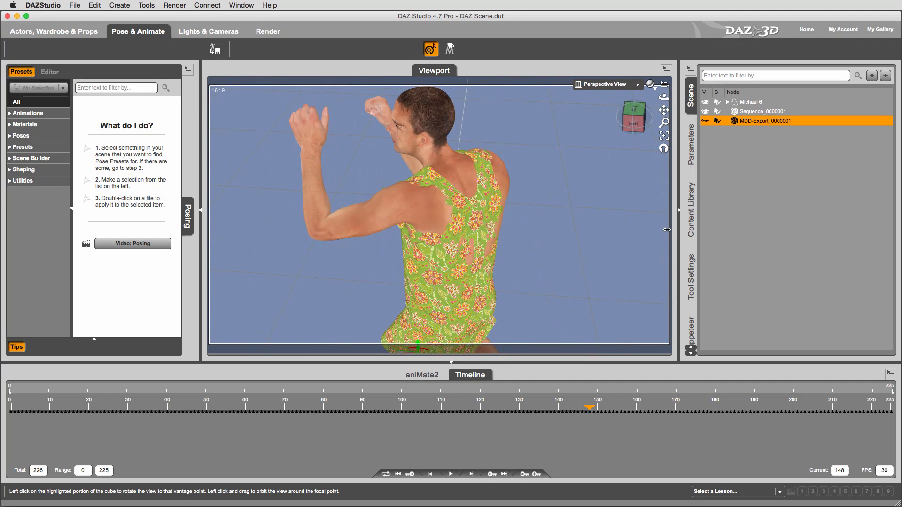
scroll(475, 169, "up", 5)
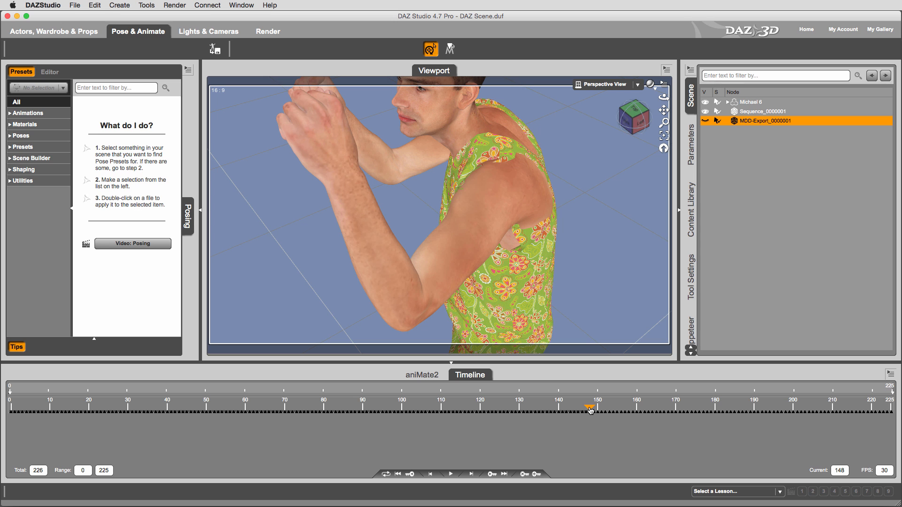
mouse_move(590, 411)
left_mouse_down()
mouse_move(576, 410)
mouse_move(587, 411)
left_mouse_up()
left_click_drag(591, 412, 588, 413)
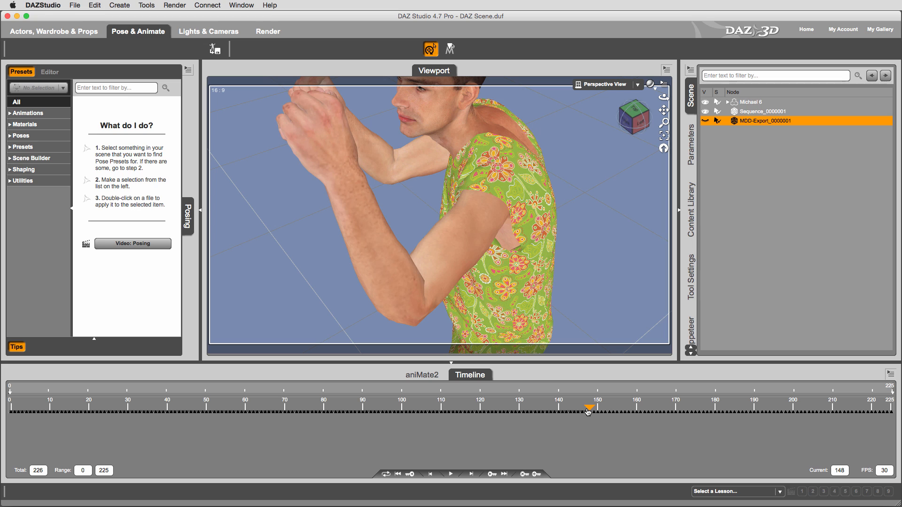
left_click(588, 412)
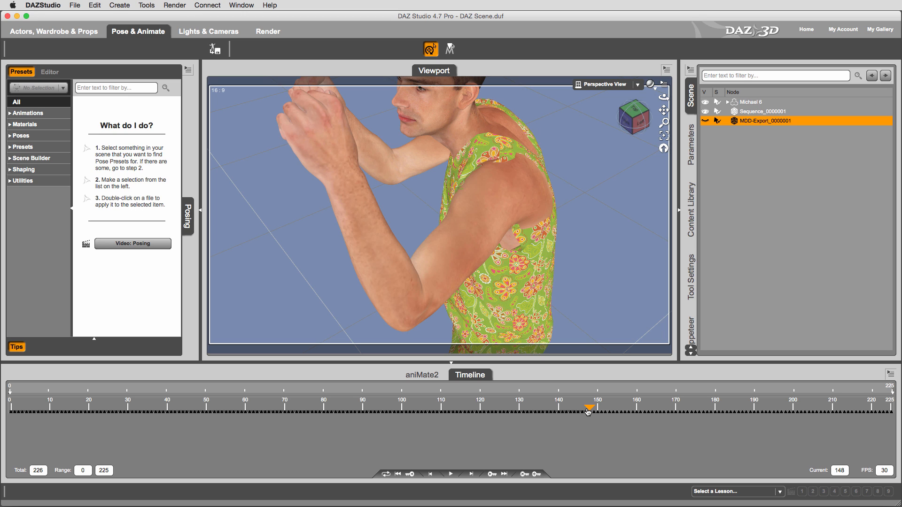
left_click_drag(588, 412, 576, 412)
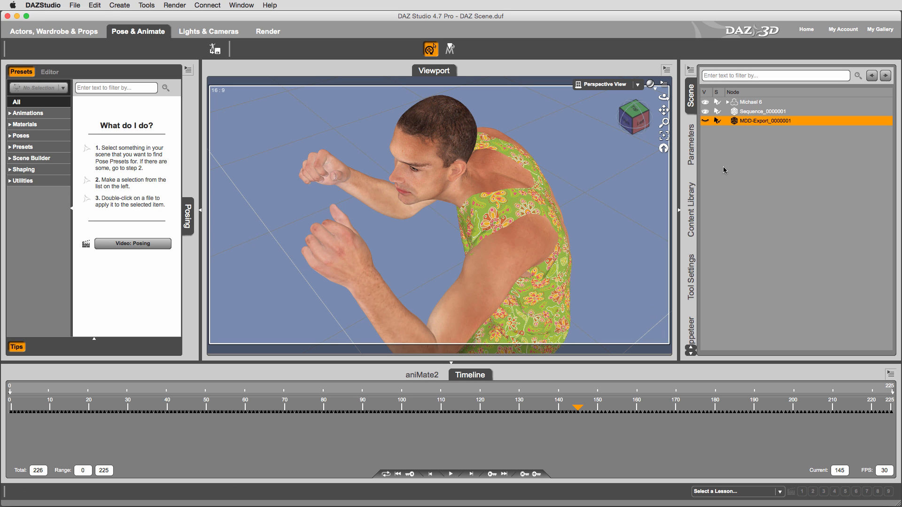
Hide the Sequence_0000001 dress and show the MDD-Export_0000001 dress in its place
left_click(707, 112)
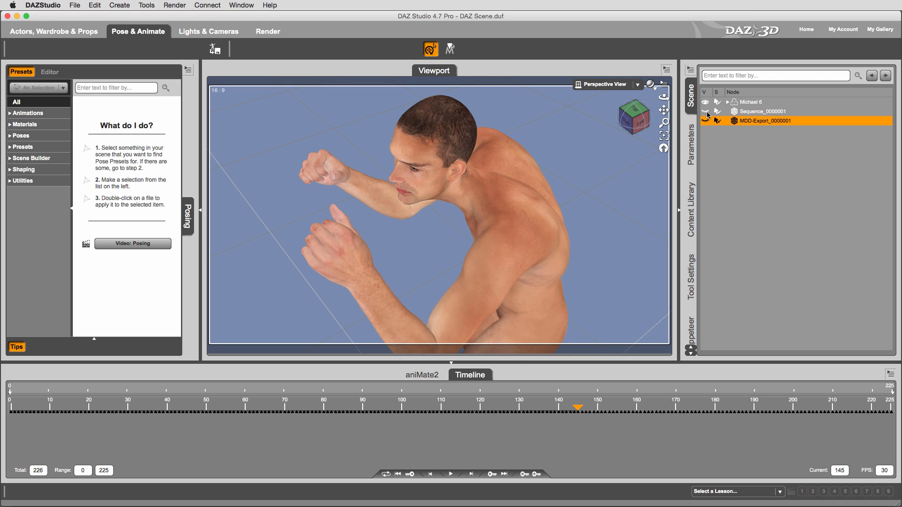
left_click(777, 113)
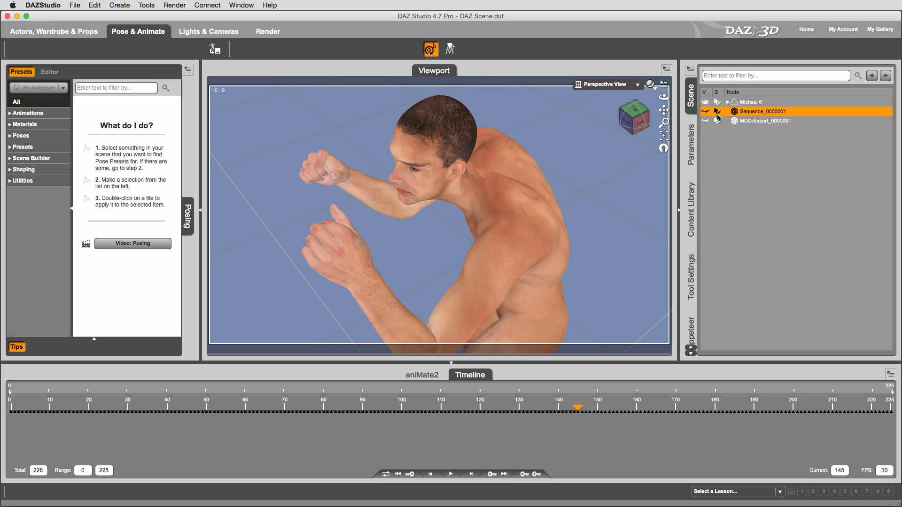
left_click(768, 123)
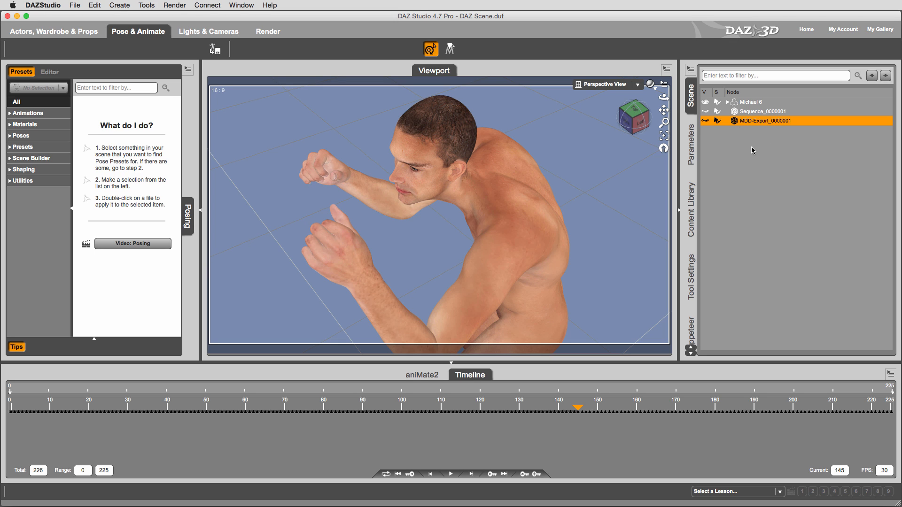
left_click(706, 121)
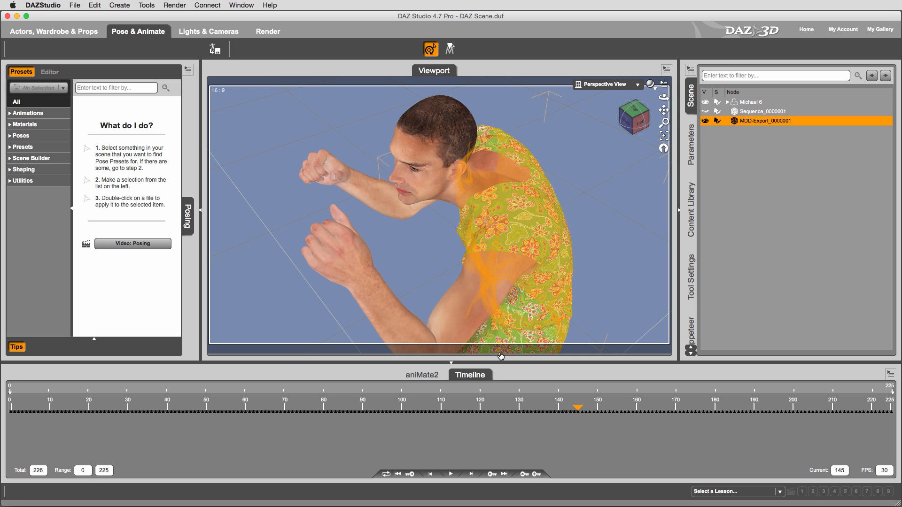
Return to frame 0, frame the whole dress from the front and play the animation to check the MDD export's motion
left_click_drag(578, 408, 2, 428)
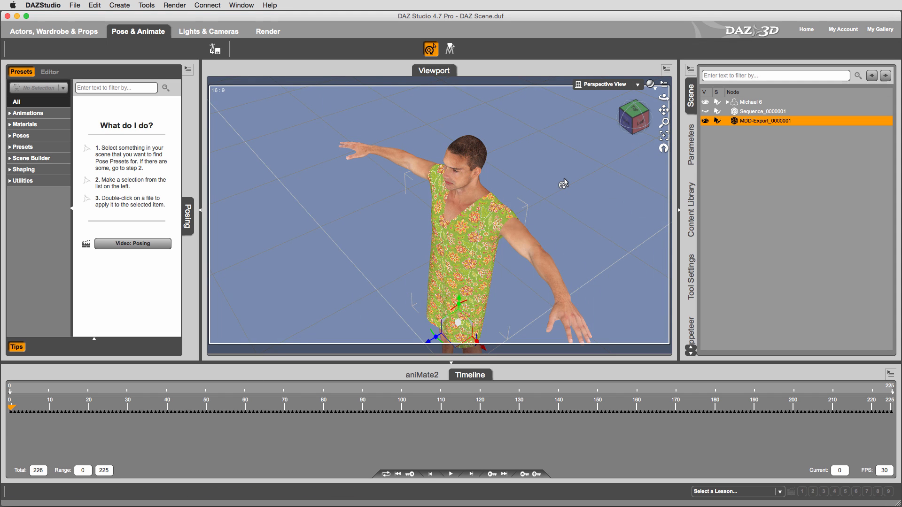
scroll(564, 184, "down", 3)
left_click(632, 123)
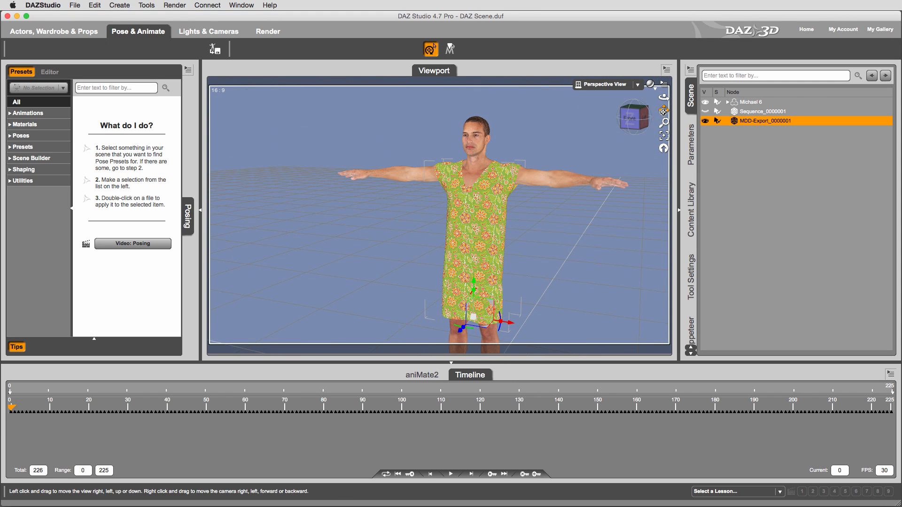
left_click_drag(664, 111, 657, 91)
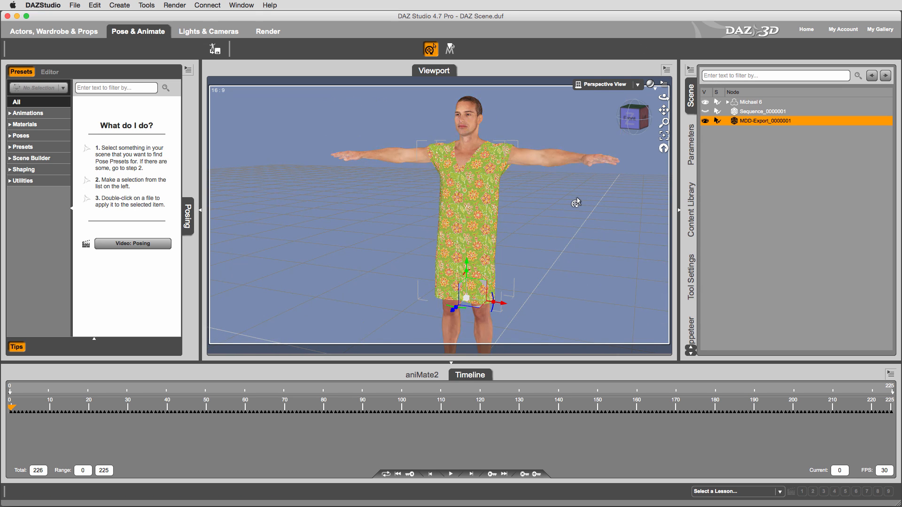
scroll(579, 199, "down", 3)
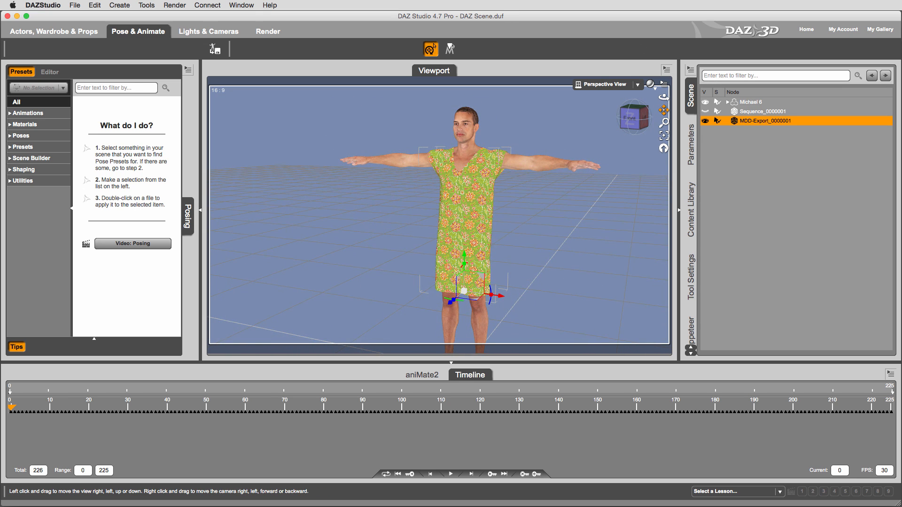
left_click_drag(664, 110, 676, 110)
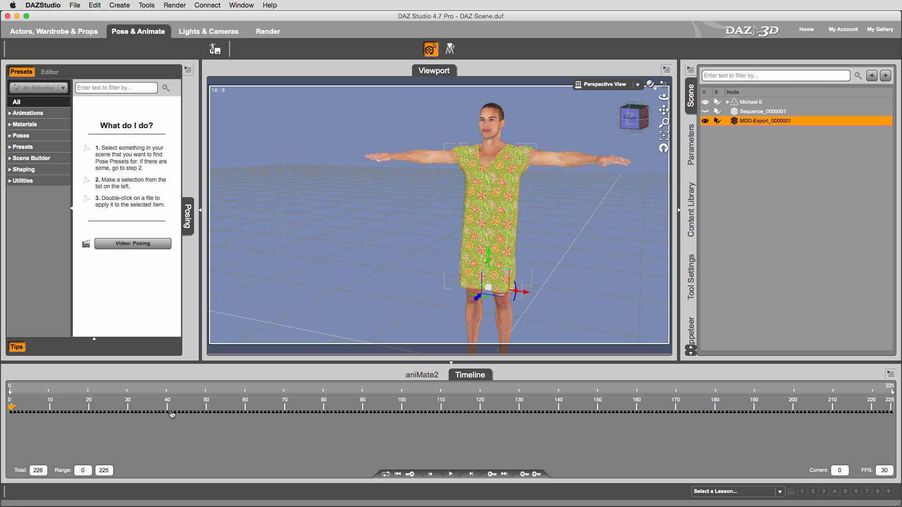
left_click(451, 475)
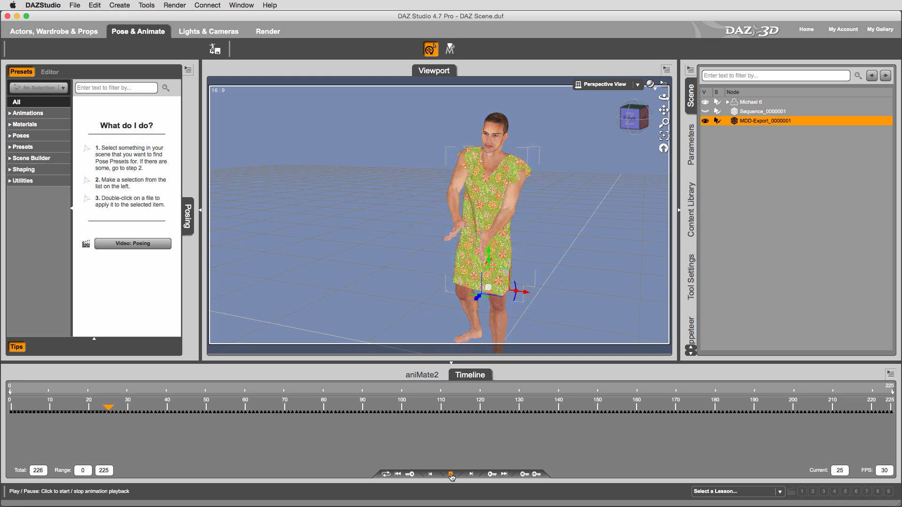